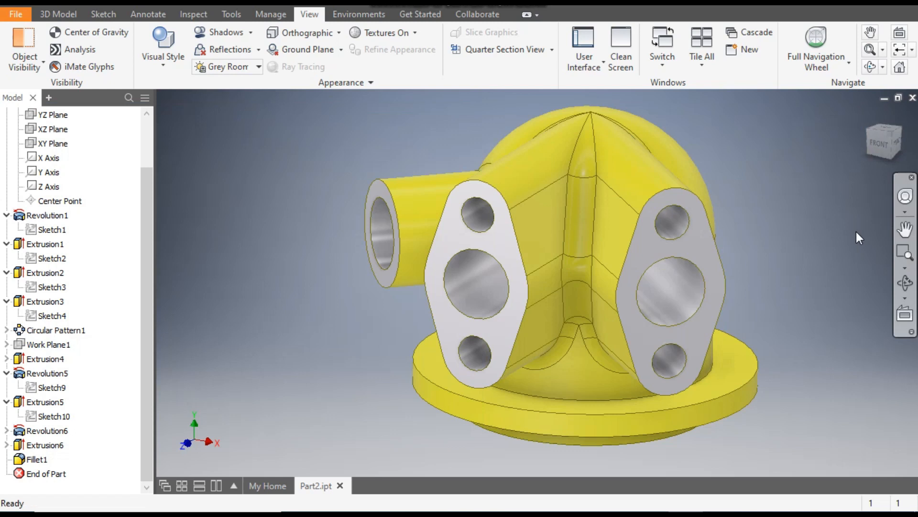
Create a new part from the metric Standard (mm).ipt template and start a 2D sketch on the front XY plane.
{"action": "middle_click_drag", "start_coordinate": [848, 265], "coordinate": [822, 266], "text": "shift"}
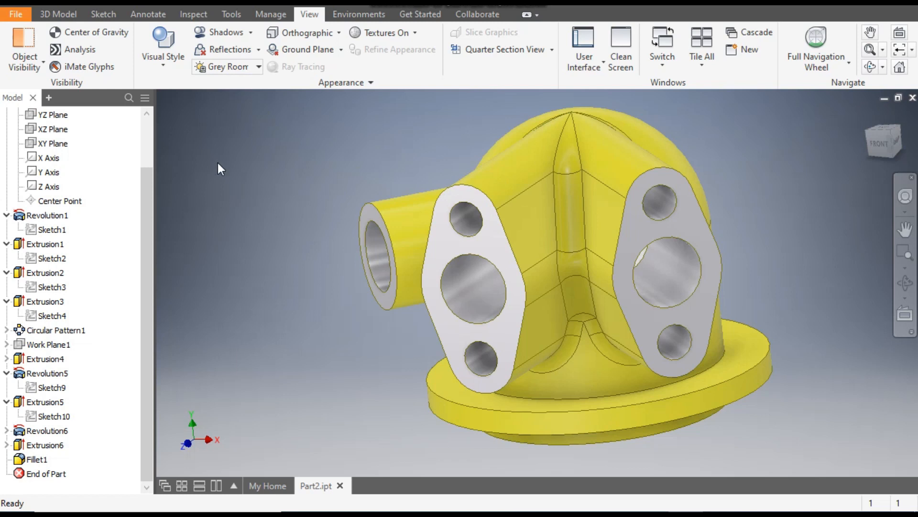
{"action": "left_click", "coordinate": [29, 5]}
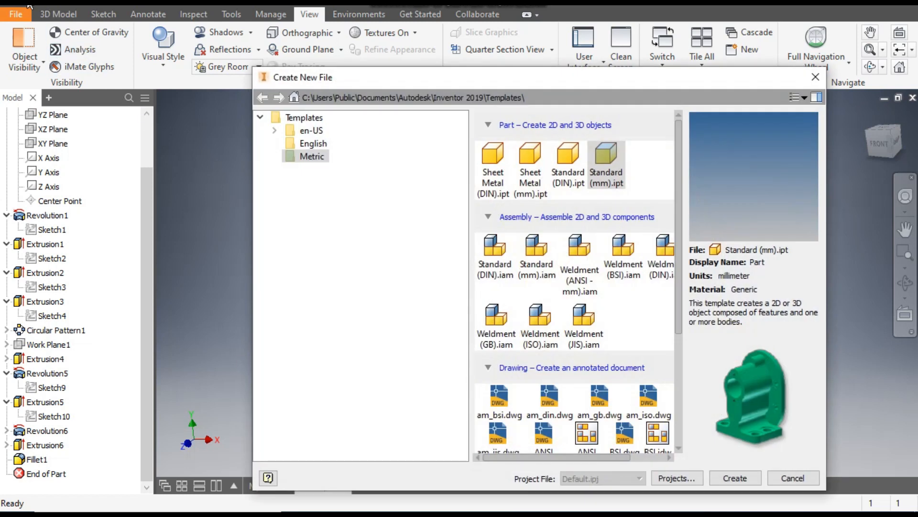
{"action": "left_click", "coordinate": [611, 149]}
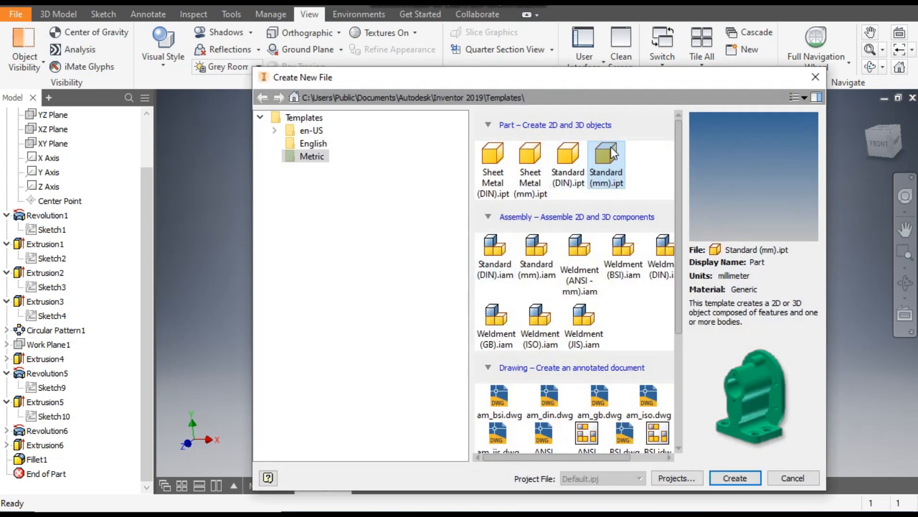
{"action": "left_click", "coordinate": [735, 478]}
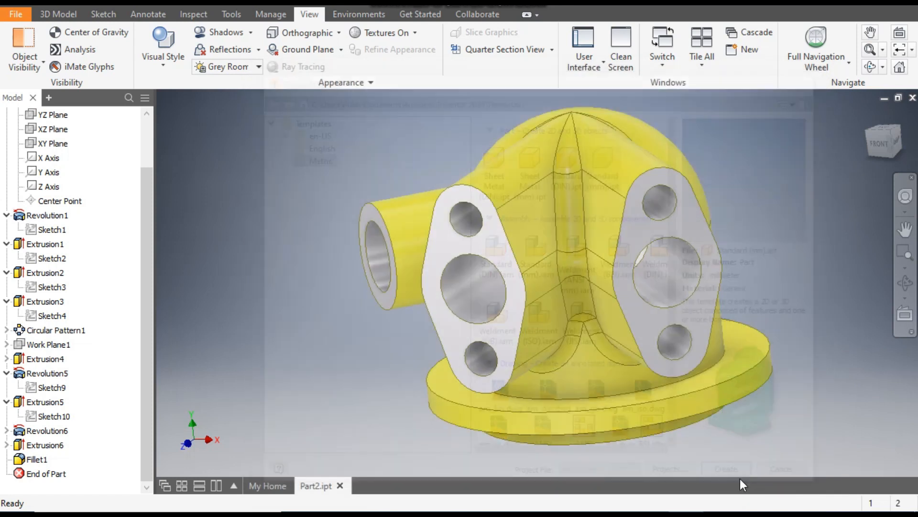
{"action": "left_click", "coordinate": [28, 39]}
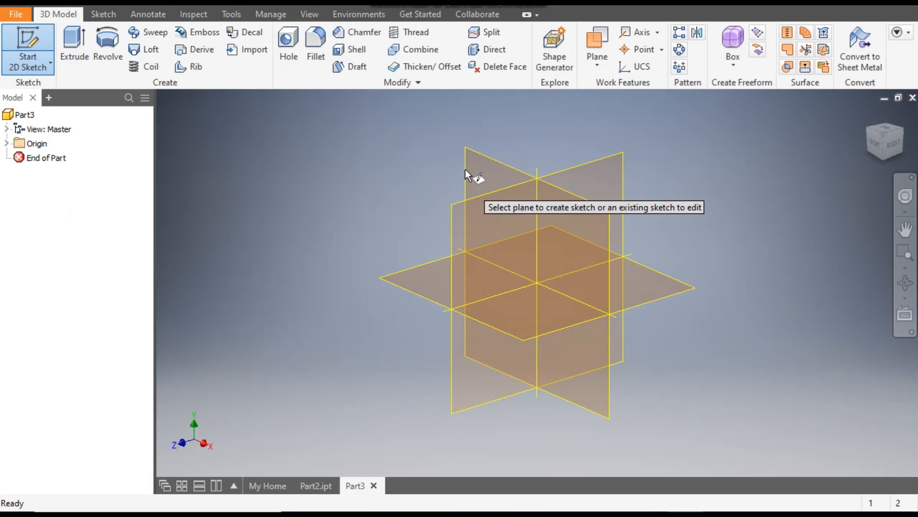
{"action": "left_click", "coordinate": [487, 160]}
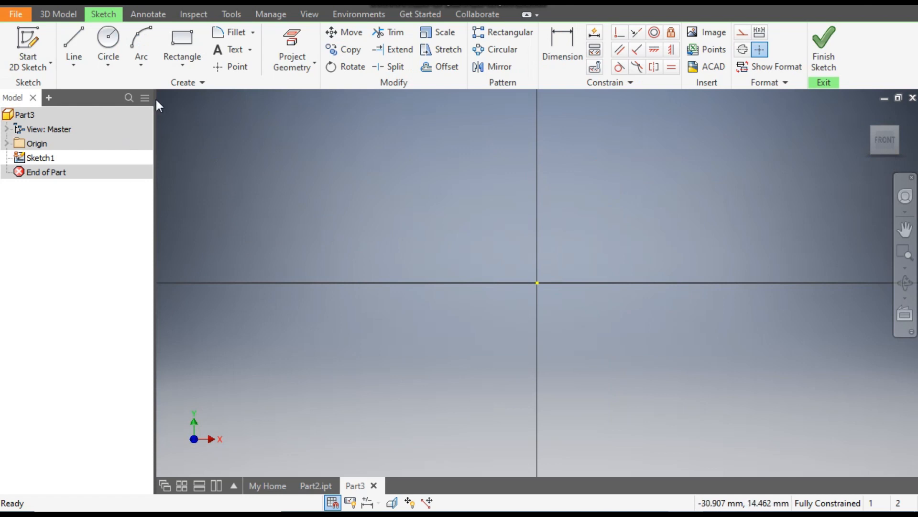
Draw an 85 mm vertical line upward from the sketch origin.
{"action": "left_click", "coordinate": [72, 33]}
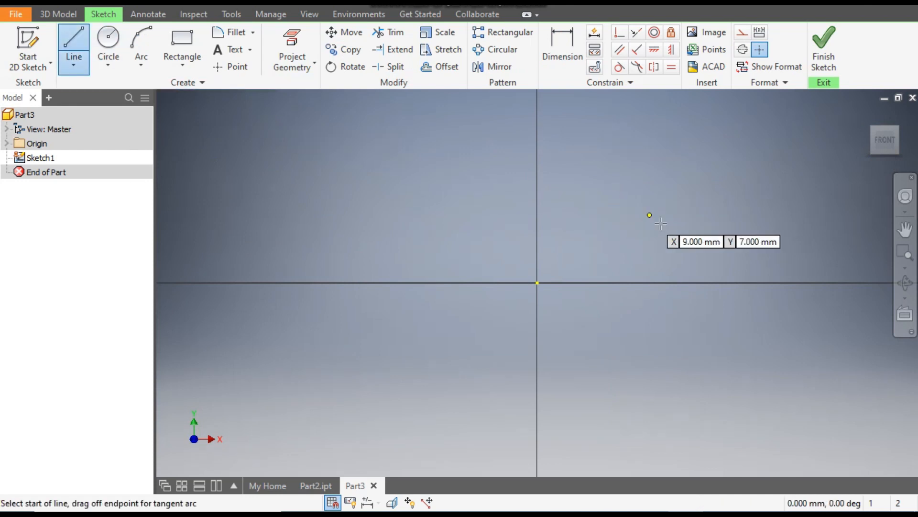
{"action": "left_click", "coordinate": [538, 283]}
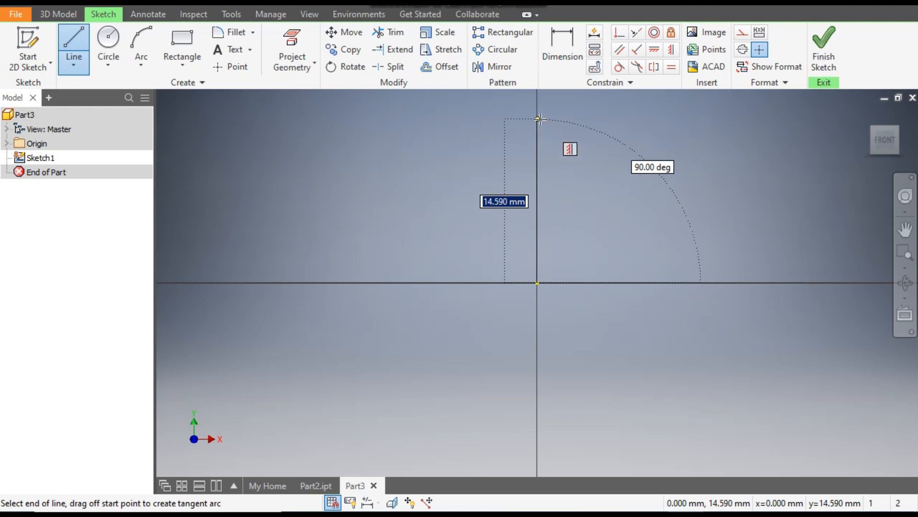
{"action": "type", "text": "85"}
{"action": "key", "text": "Return"}
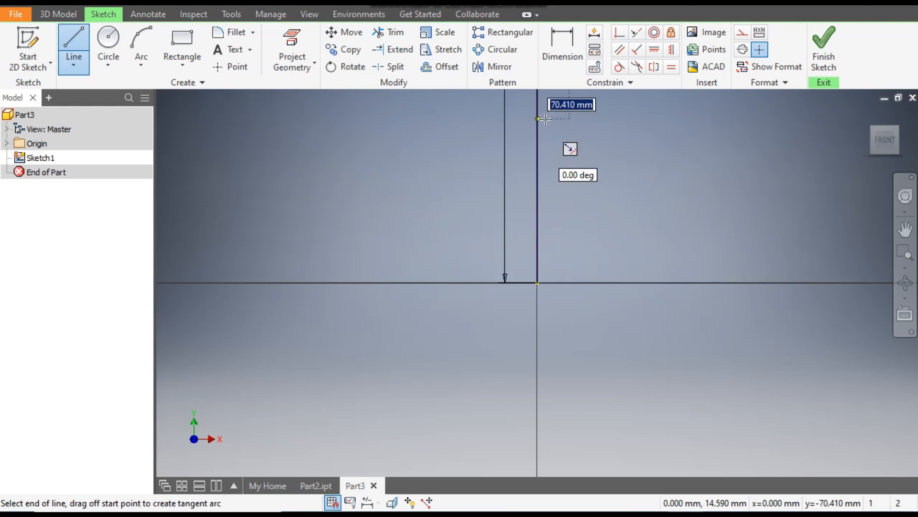
{"action": "scroll", "coordinate": [599, 174], "scroll_direction": "down", "scroll_amount": 5}
{"action": "middle_click_drag", "start_coordinate": [599, 174], "coordinate": [613, 322]}
{"action": "scroll", "coordinate": [613, 321], "scroll_direction": "down", "scroll_amount": 1}
{"action": "scroll", "coordinate": [606, 285], "scroll_direction": "down", "scroll_amount": 5}
{"action": "mouse_move", "coordinate": [606, 286]}
{"action": "middle_mouse_down"}
{"action": "mouse_move", "coordinate": [591, 305]}
{"action": "mouse_move", "coordinate": [574, 309]}
{"action": "middle_mouse_up"}
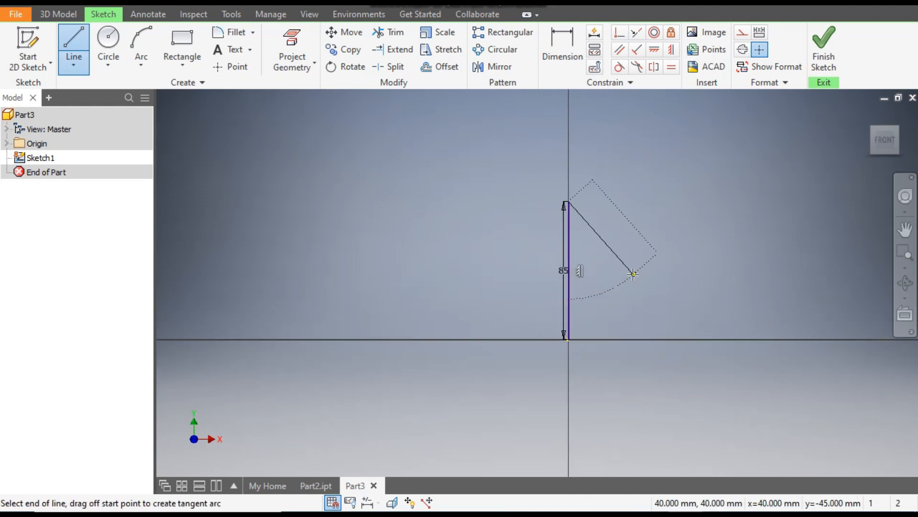
{"action": "key", "text": "Escape"}
Draw a horizontal line about 63 mm long from the origin along the positive X axis.
{"action": "left_click", "coordinate": [73, 46]}
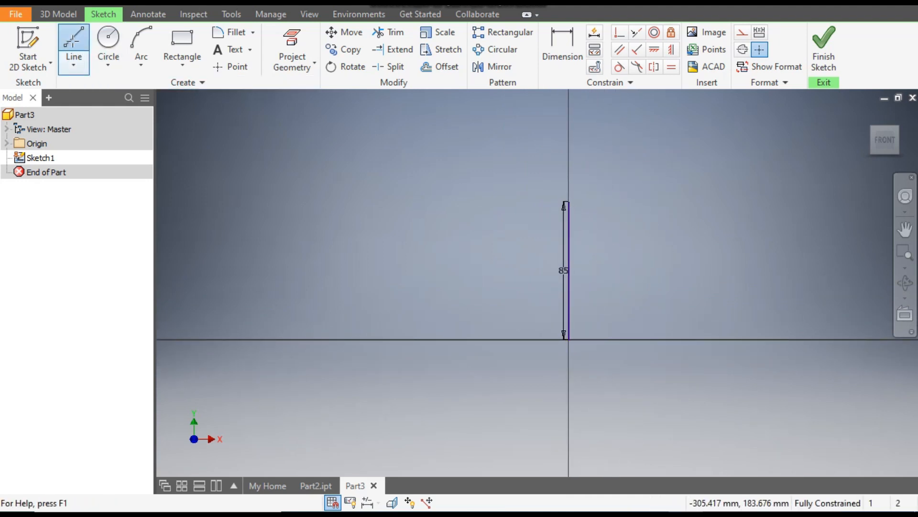
{"action": "left_click", "coordinate": [570, 340]}
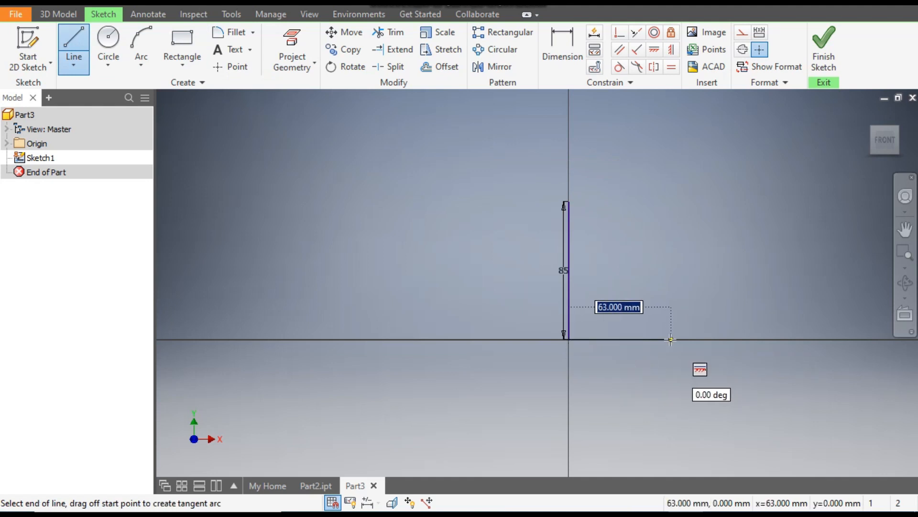
{"action": "left_click", "coordinate": [671, 340]}
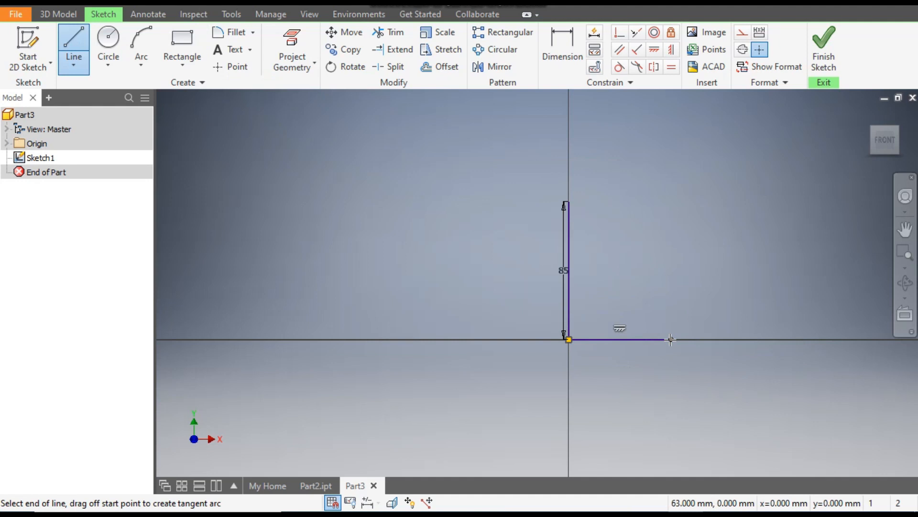
{"action": "key", "text": "Escape"}
Convert the 85 mm vertical line to a centerline.
{"action": "scroll", "coordinate": [629, 332], "scroll_direction": "down", "scroll_amount": 3}
{"action": "middle_click_drag", "start_coordinate": [629, 332], "coordinate": [641, 396]}
{"action": "left_click", "coordinate": [526, 306]}
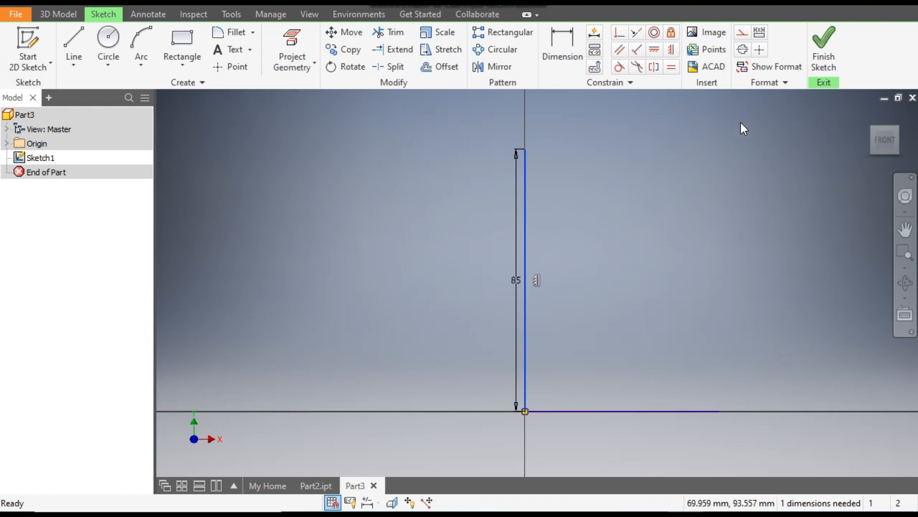
{"action": "left_click", "coordinate": [744, 50]}
{"action": "left_click", "coordinate": [627, 229]}
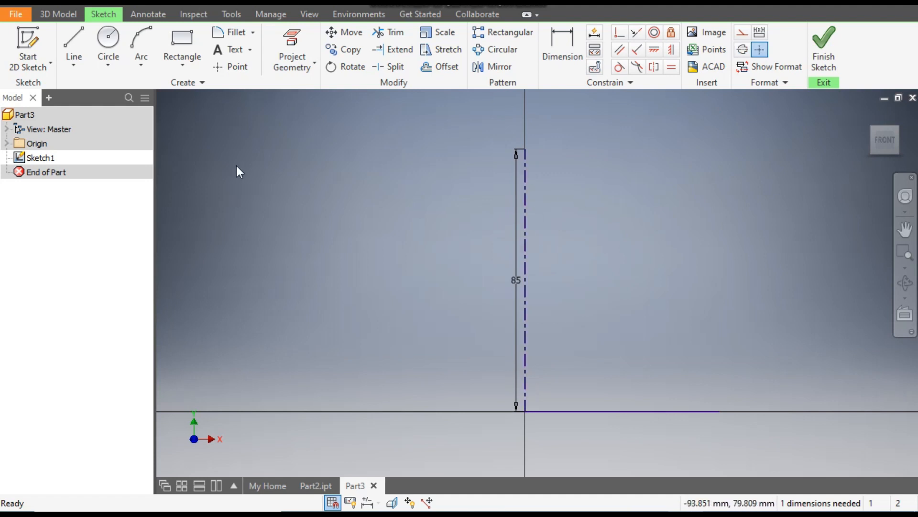
Draw a vertical line about 32 mm long upward from the free end of the horizontal base line.
{"action": "left_click", "coordinate": [73, 46]}
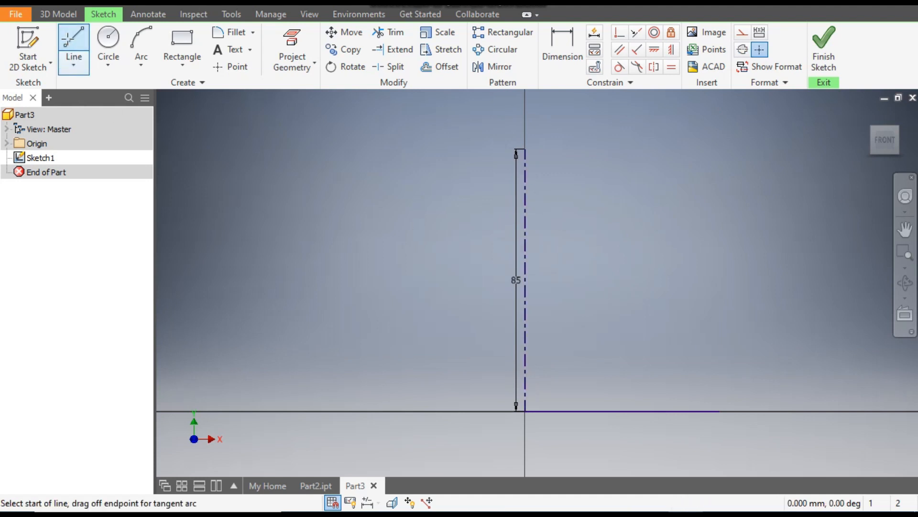
{"action": "left_click", "coordinate": [720, 410]}
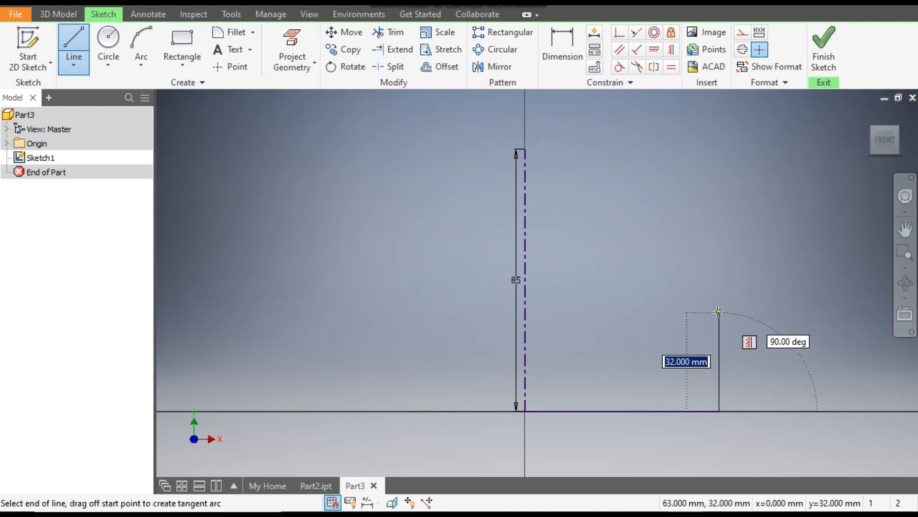
{"action": "left_click", "coordinate": [718, 311]}
{"action": "key", "text": "Escape"}
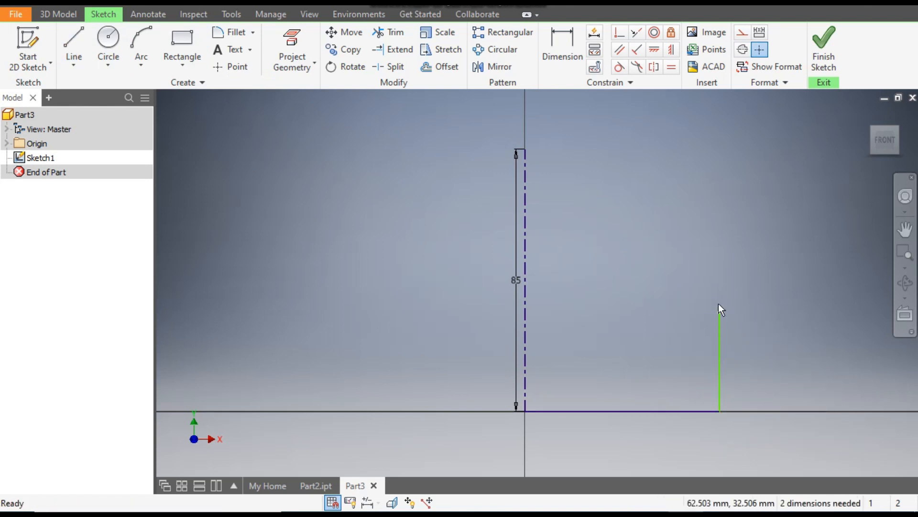
Add a diameter dimension of 70 mm between the outer vertical line and the centerline.
{"action": "left_click", "coordinate": [566, 57]}
{"action": "scroll", "coordinate": [629, 211], "scroll_direction": "down", "scroll_amount": 3}
{"action": "middle_click_drag", "start_coordinate": [629, 212], "coordinate": [610, 217]}
{"action": "left_click", "coordinate": [666, 308]}
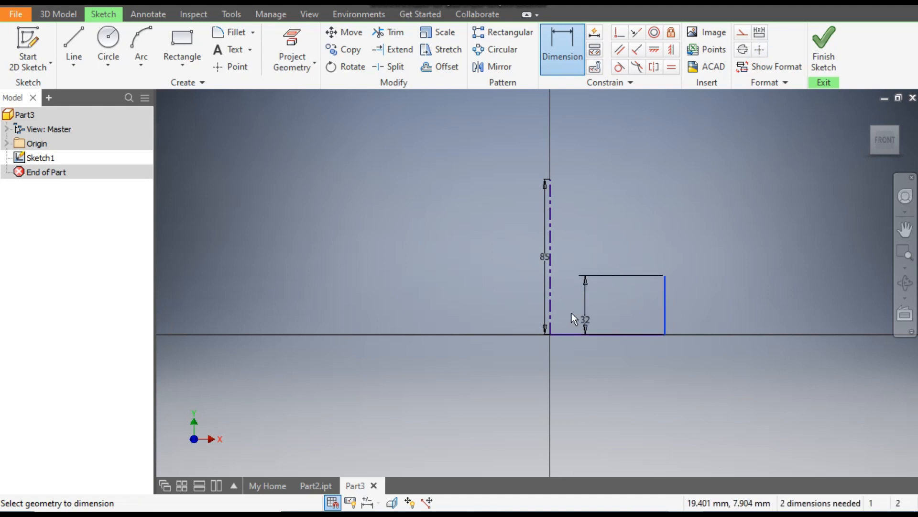
{"action": "left_click", "coordinate": [551, 311]}
{"action": "left_click", "coordinate": [583, 367]}
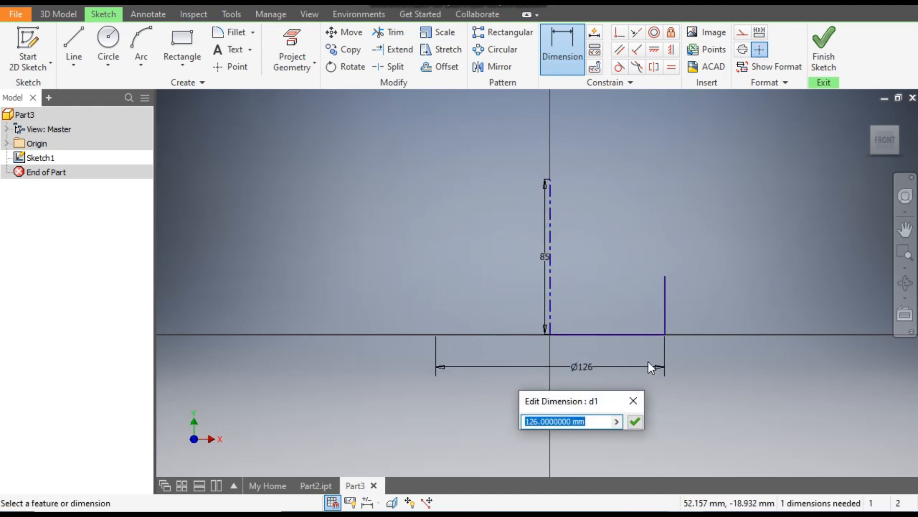
{"action": "type", "text": "70"}
{"action": "key", "text": "Return"}
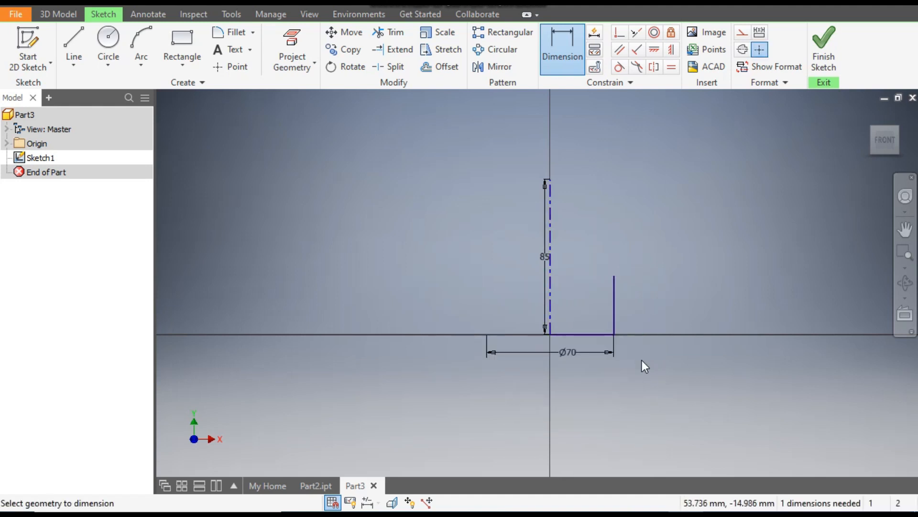
{"action": "scroll", "coordinate": [581, 271], "scroll_direction": "up", "scroll_amount": 1}
{"action": "middle_click_drag", "start_coordinate": [581, 271], "coordinate": [581, 289]}
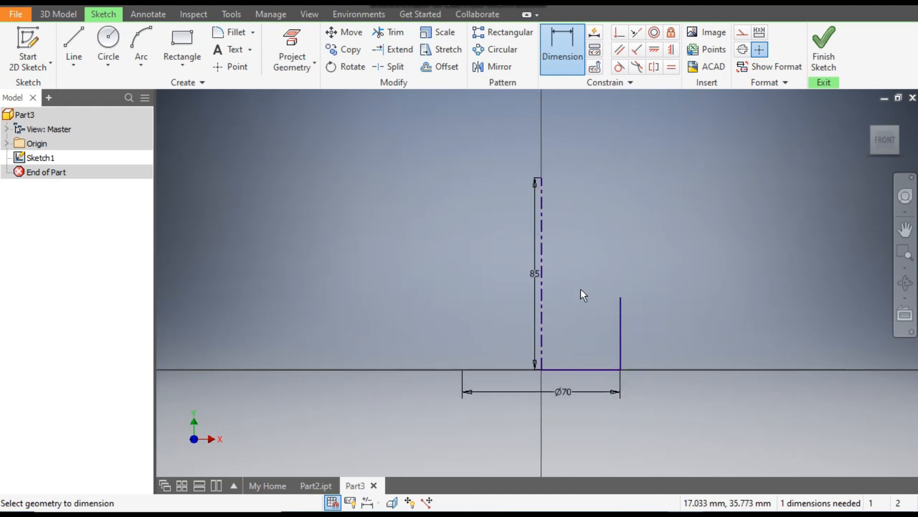
{"action": "key", "text": "Escape"}
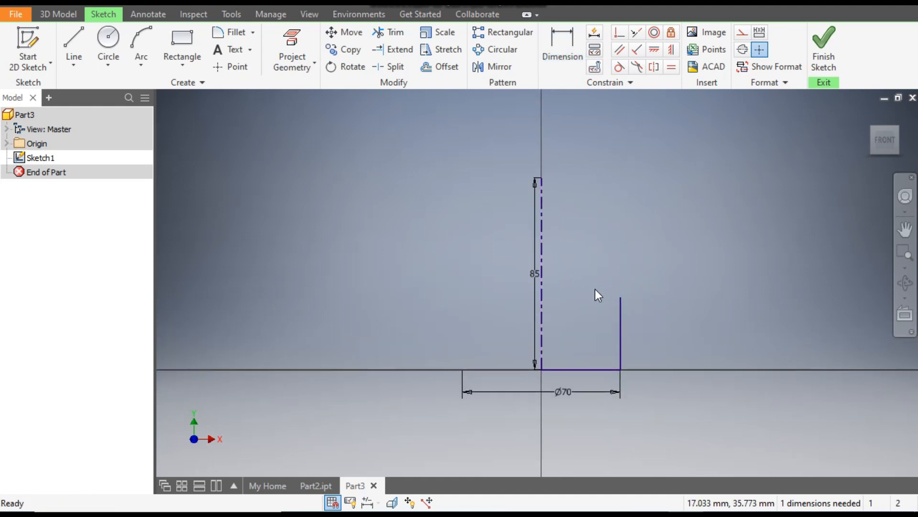
Stretch the outer vertical line upward and join its upper end to the centerline's upper end with a three-point arc of about 44 mm radius.
{"action": "left_click_drag", "start_coordinate": [621, 298], "coordinate": [620, 223]}
{"action": "left_click", "coordinate": [142, 46]}
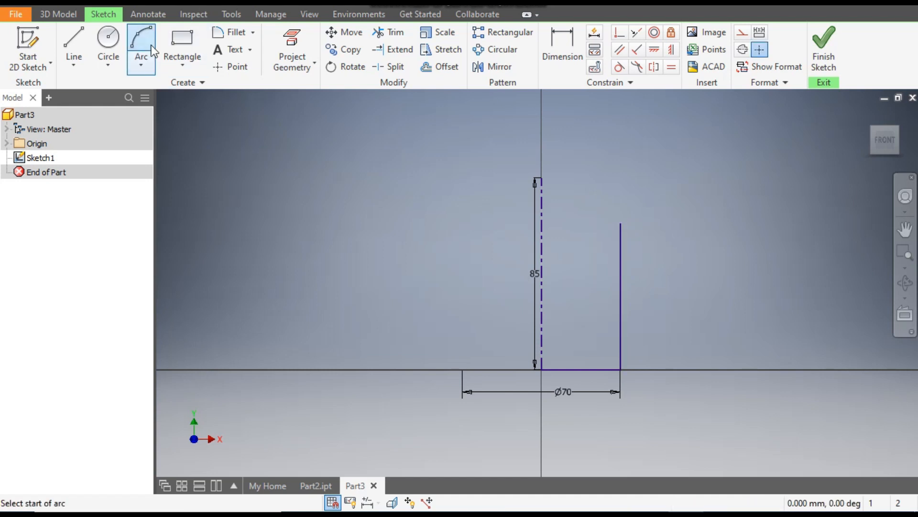
{"action": "left_click", "coordinate": [541, 179]}
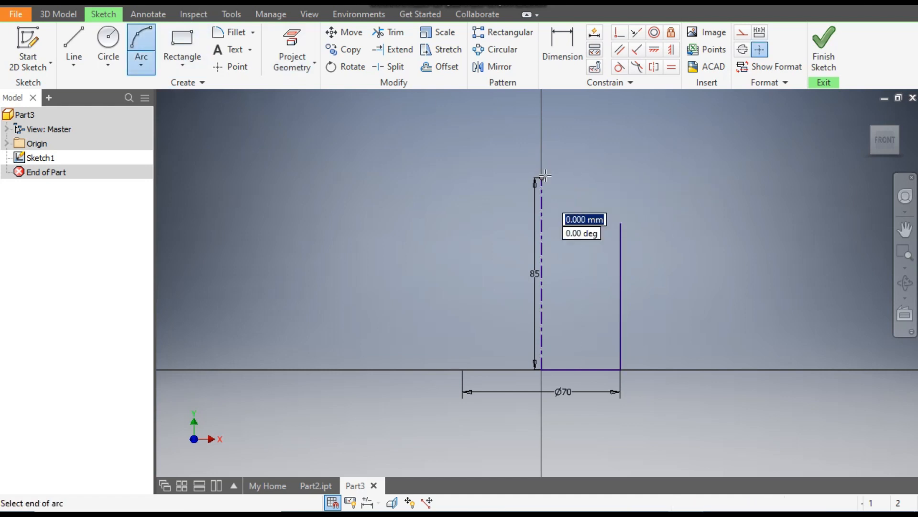
{"action": "left_click", "coordinate": [620, 223]}
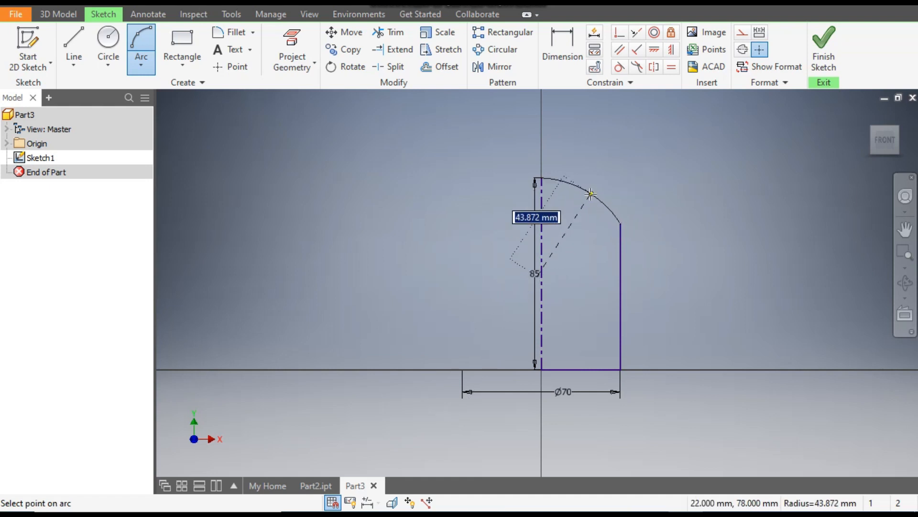
{"action": "left_click", "coordinate": [591, 193]}
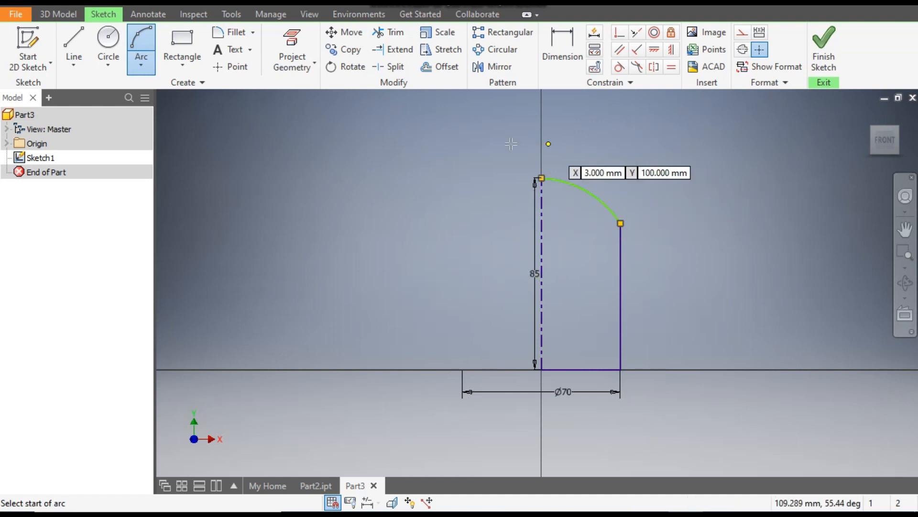
Make the arc tangent to the outer vertical line.
{"action": "left_click", "coordinate": [619, 72]}
{"action": "left_click", "coordinate": [591, 194]}
{"action": "left_click", "coordinate": [620, 247]}
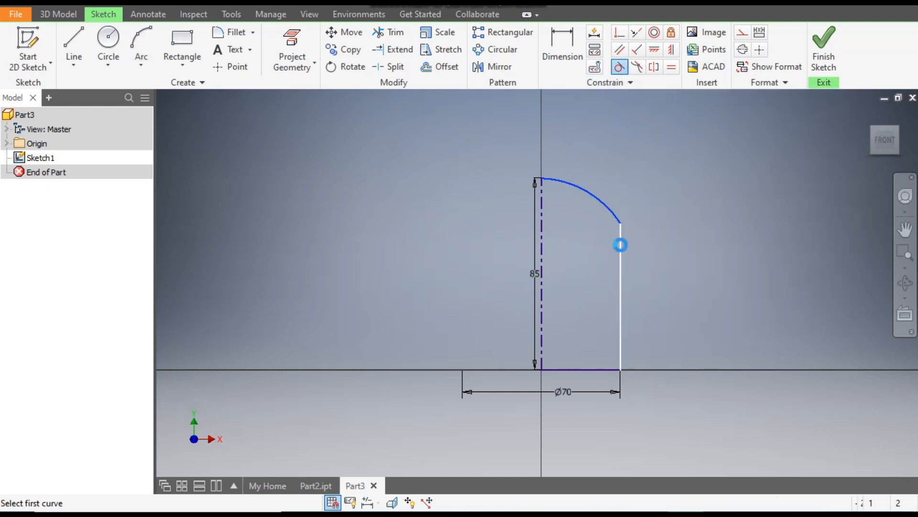
Try to make the arc tangent to the centerline.
{"action": "left_click", "coordinate": [545, 230]}
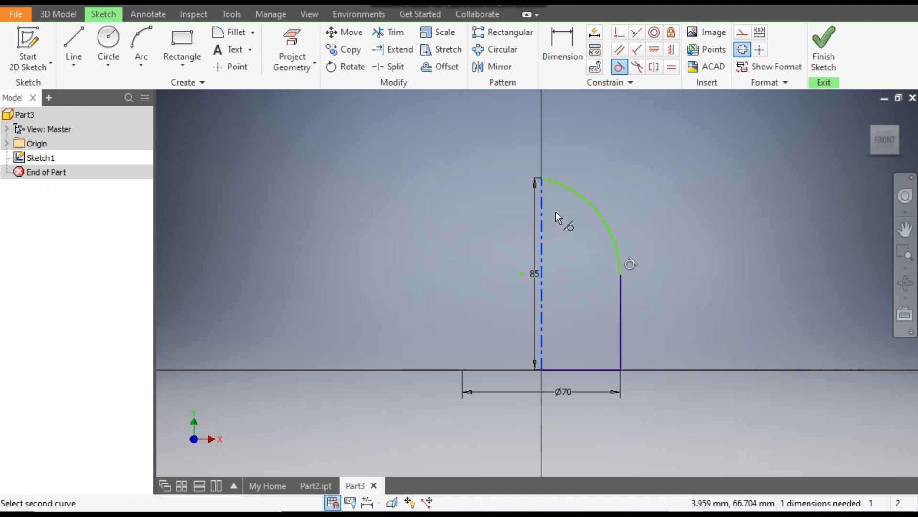
{"action": "left_click", "coordinate": [572, 190]}
{"action": "left_click", "coordinate": [314, 123]}
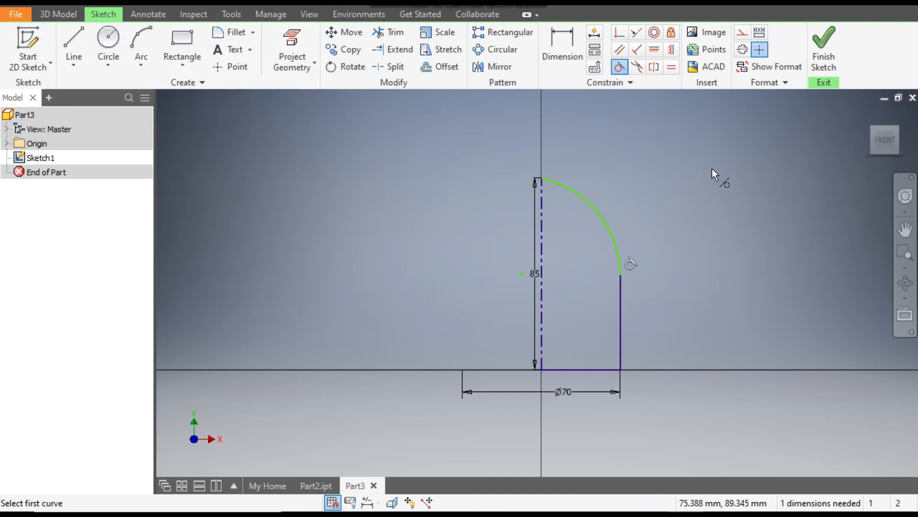
{"action": "key", "text": "Escape"}
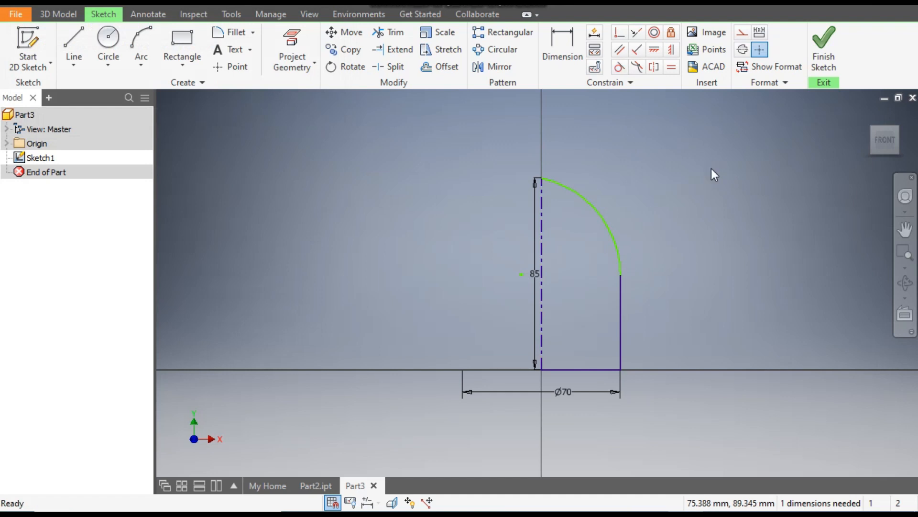
Add a coincident constraint that places the dome arc's centre point on the centerline.
{"action": "left_click_drag", "start_coordinate": [609, 219], "coordinate": [613, 213]}
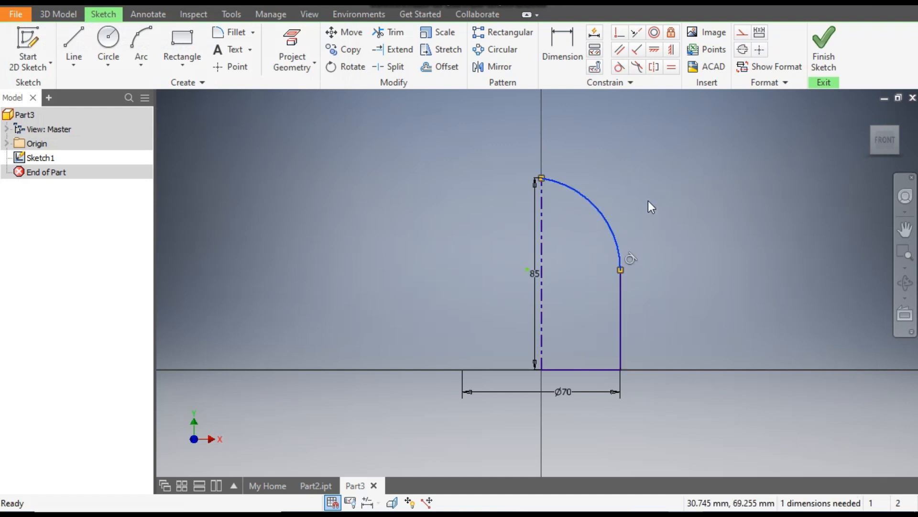
{"action": "left_click", "coordinate": [620, 35]}
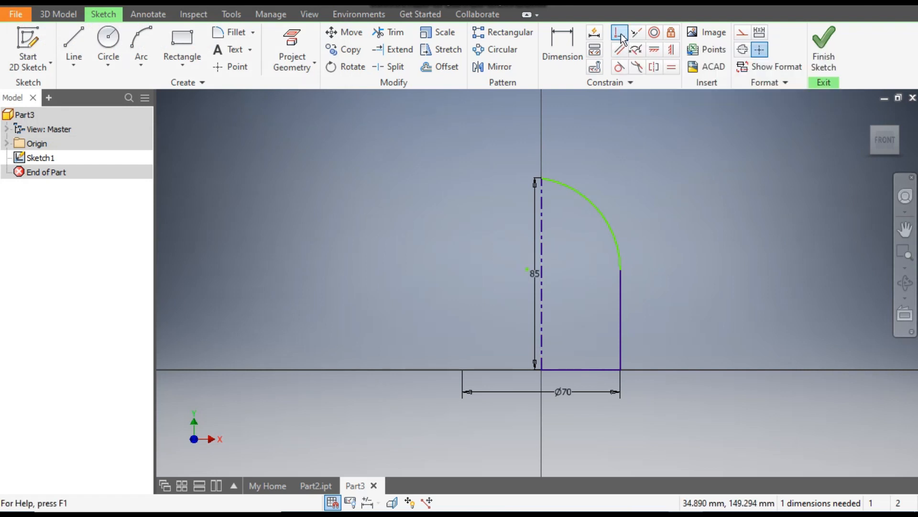
{"action": "left_click", "coordinate": [529, 274]}
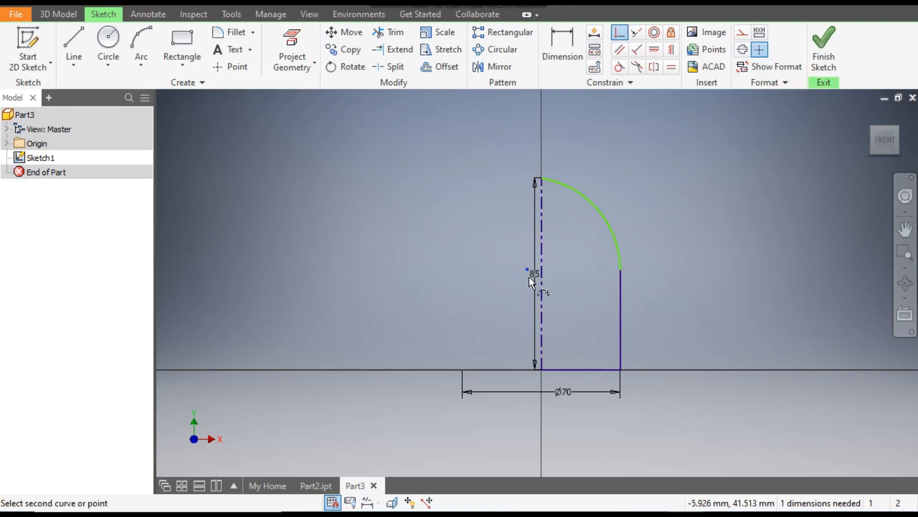
{"action": "scroll", "coordinate": [568, 228], "scroll_direction": "down", "scroll_amount": 2}
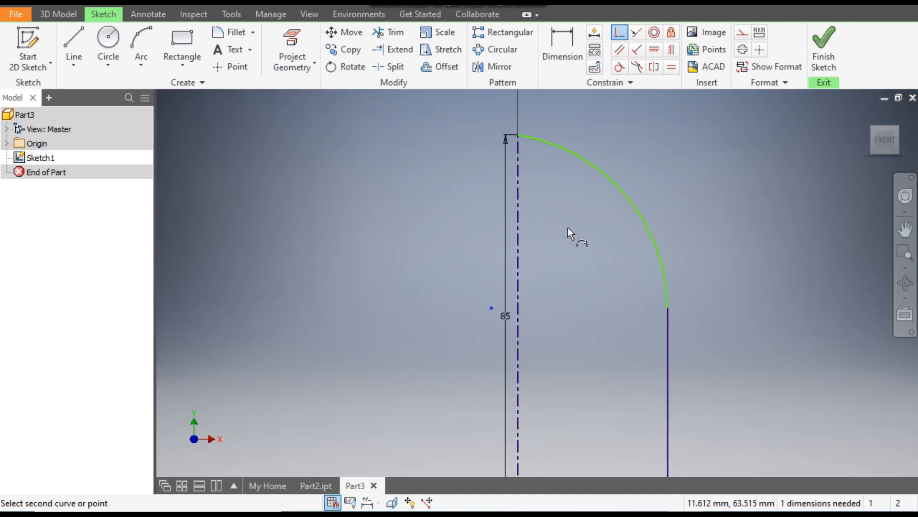
{"action": "left_click", "coordinate": [519, 247]}
{"action": "scroll", "coordinate": [569, 229], "scroll_direction": "up", "scroll_amount": 3}
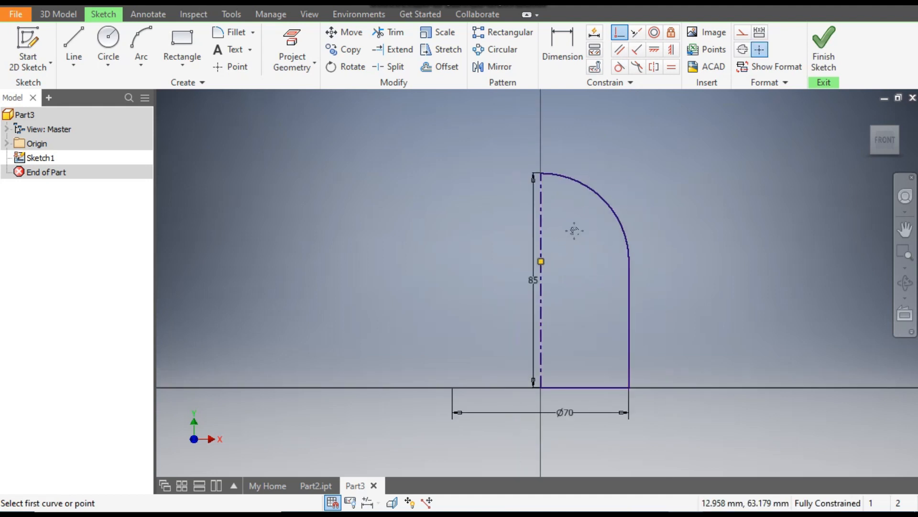
{"action": "key", "text": "Escape"}
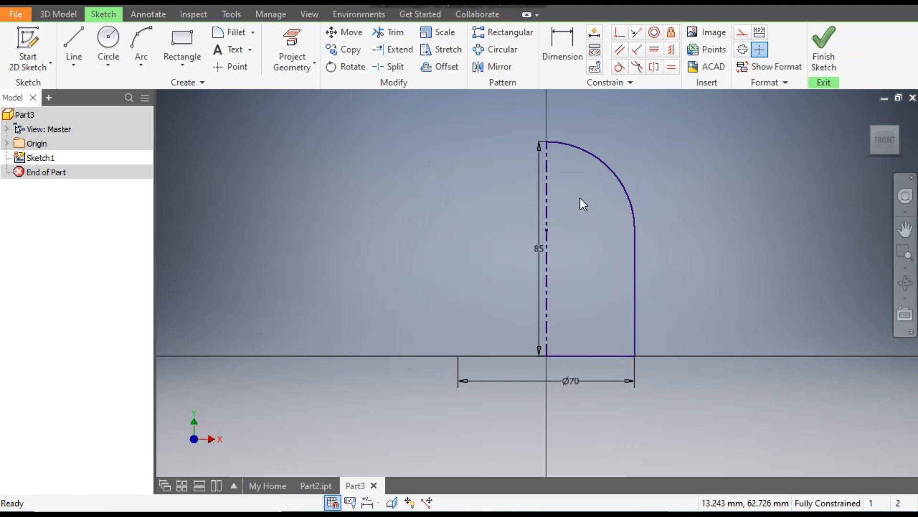
Draw a two-point rectangle about 23 mm wide and 10 mm high, extending outward from the lower part of the outer vertical line.
{"action": "middle_click_drag", "start_coordinate": [732, 238], "coordinate": [688, 250]}
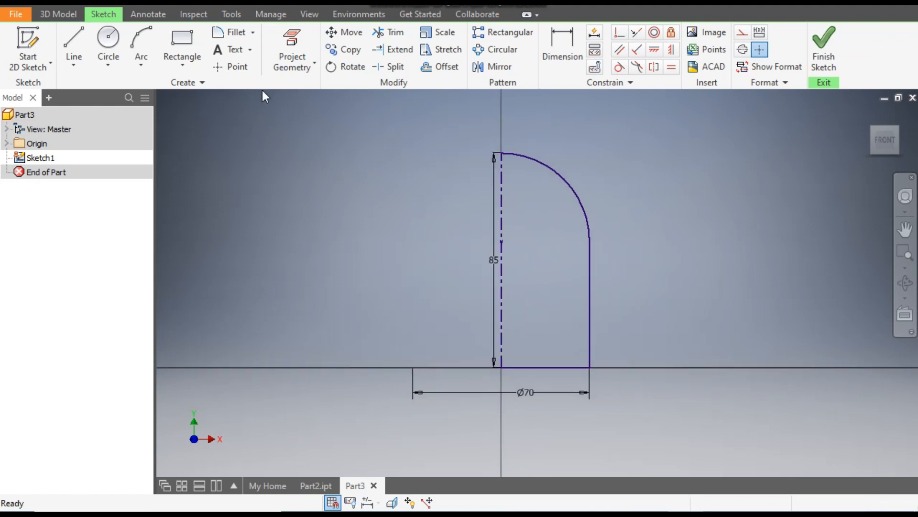
{"action": "left_click", "coordinate": [176, 60]}
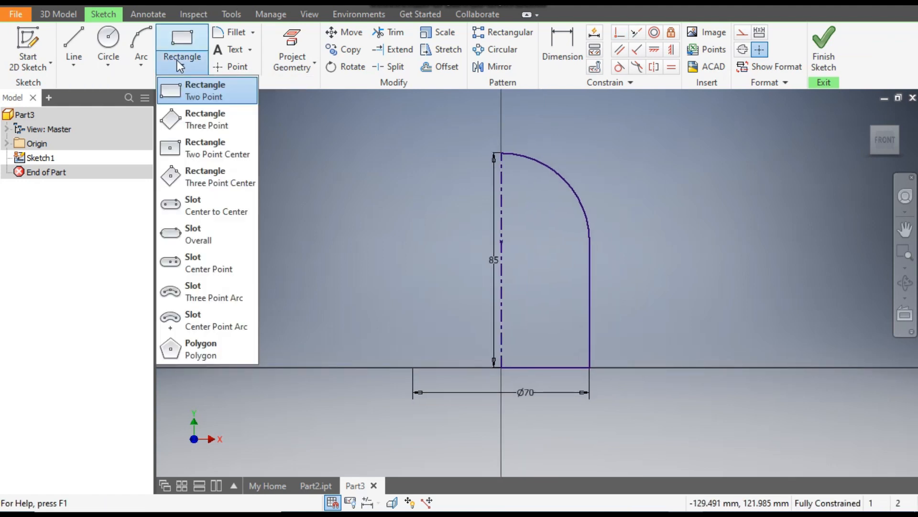
{"action": "left_click", "coordinate": [201, 91]}
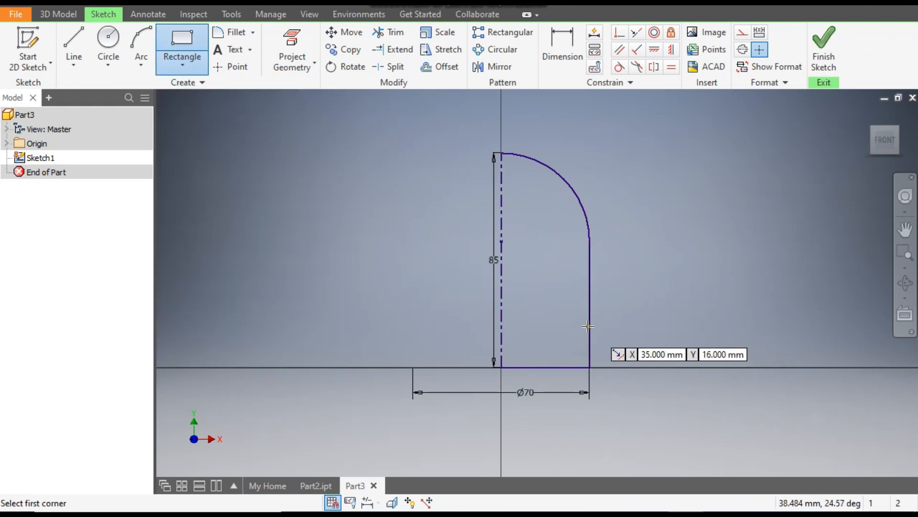
{"action": "left_click", "coordinate": [590, 327]}
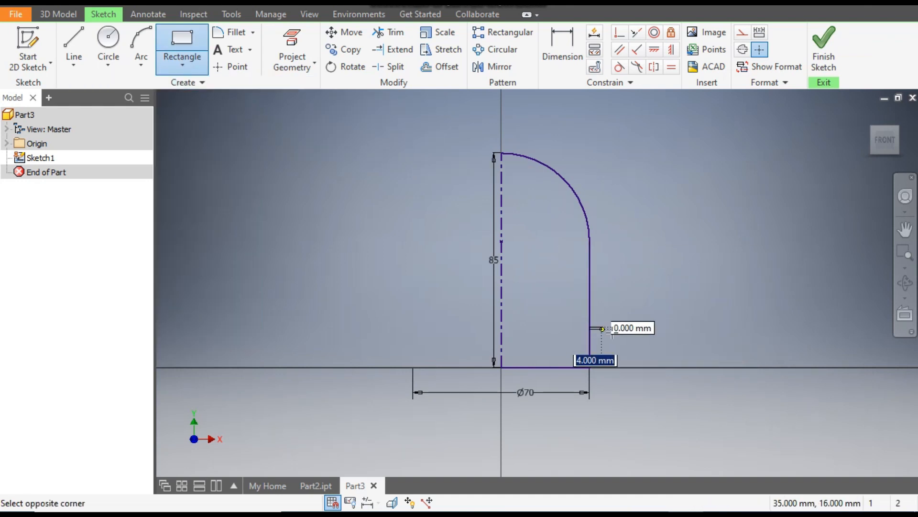
{"action": "left_click", "coordinate": [647, 353]}
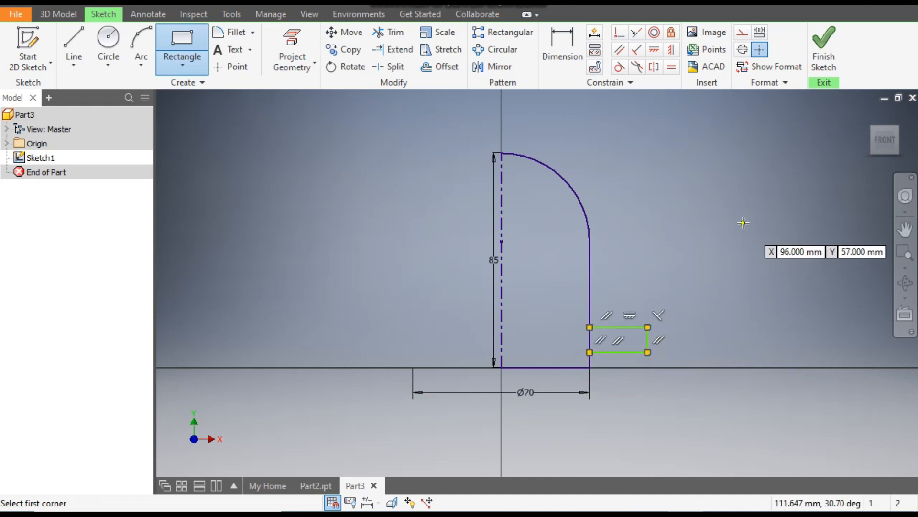
{"action": "key", "text": "Escape"}
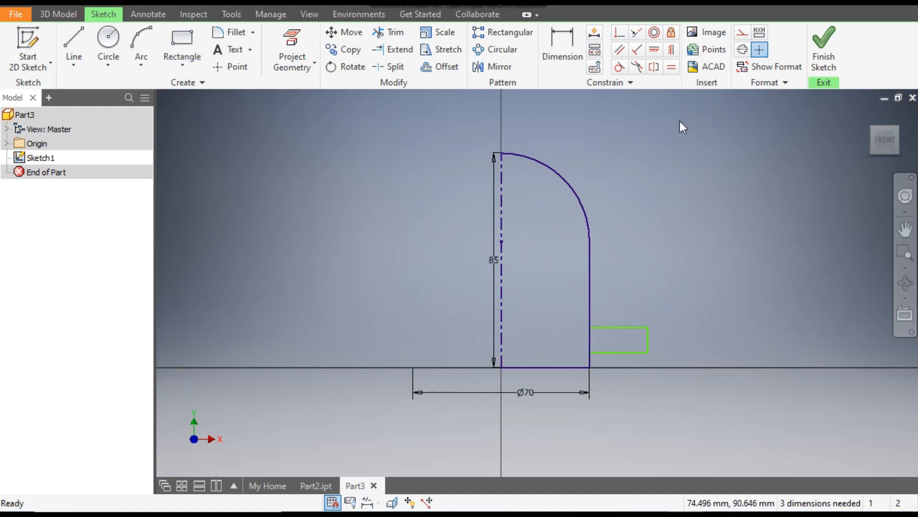
Dimension the rectangle's lower edge 6.5 mm above the profile's base line.
{"action": "left_click", "coordinate": [560, 48]}
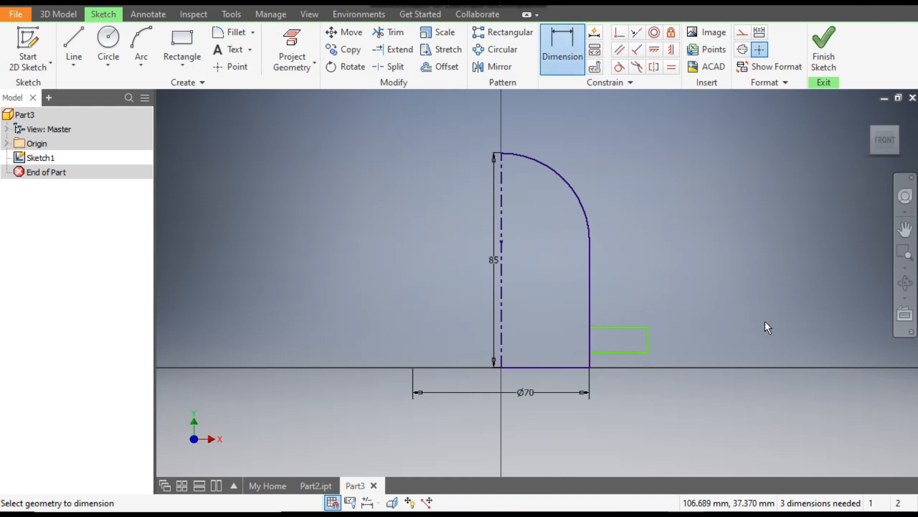
{"action": "left_click", "coordinate": [622, 353]}
{"action": "left_click", "coordinate": [576, 368]}
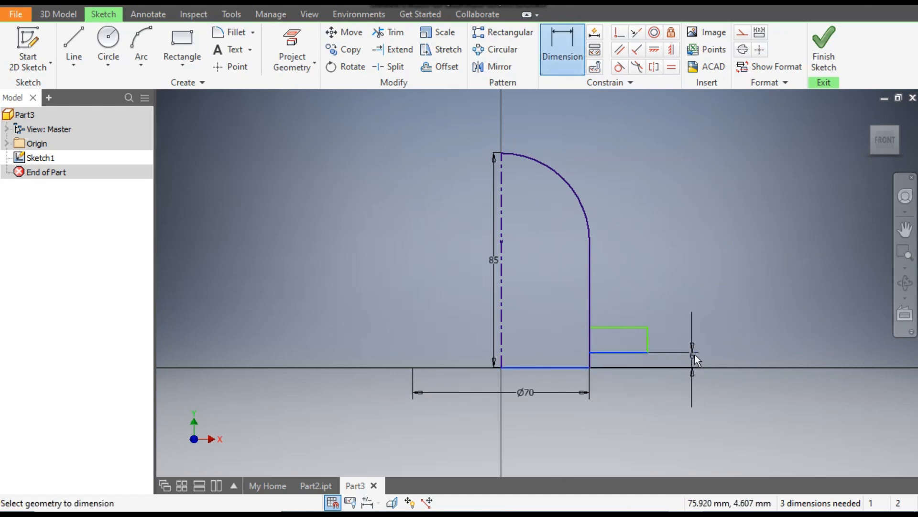
{"action": "left_click", "coordinate": [696, 357]}
{"action": "type", "text": "6.5"}
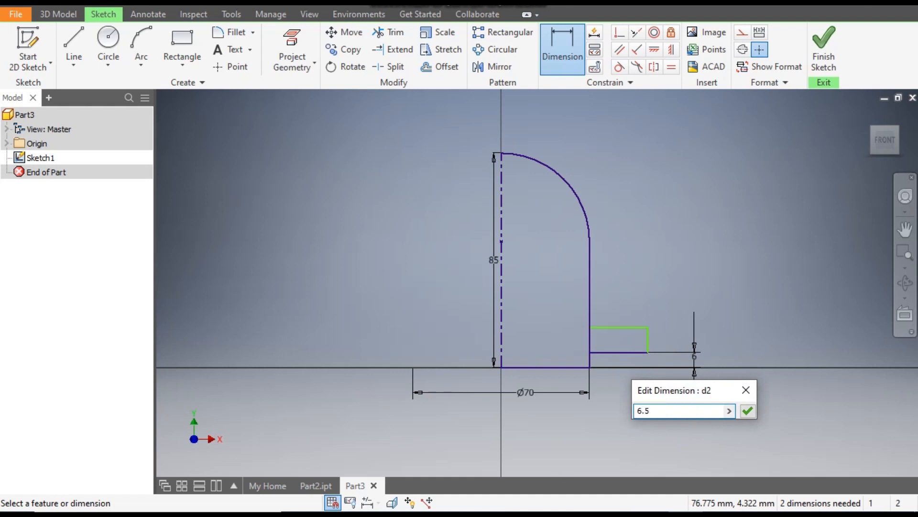
{"action": "key", "text": "Return"}
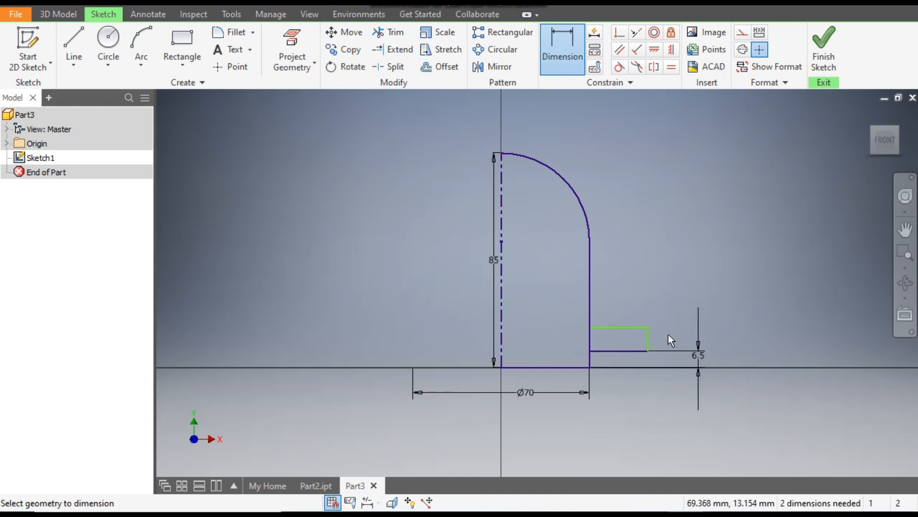
Set the height of the flange rectangle to 6.5 mm with a dimension on its outer edge.
{"action": "left_click", "coordinate": [648, 341]}
{"action": "left_click", "coordinate": [670, 335]}
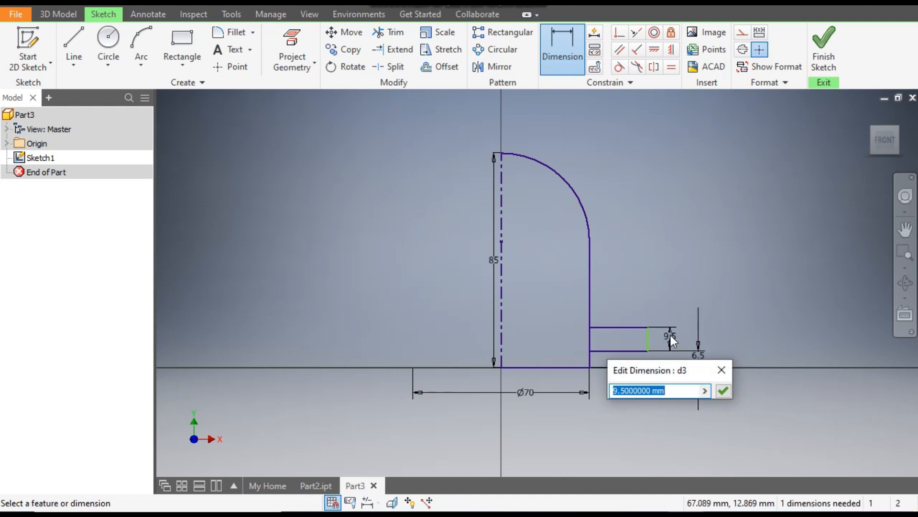
{"action": "type", "text": "6.5"}
{"action": "key", "text": "Return"}
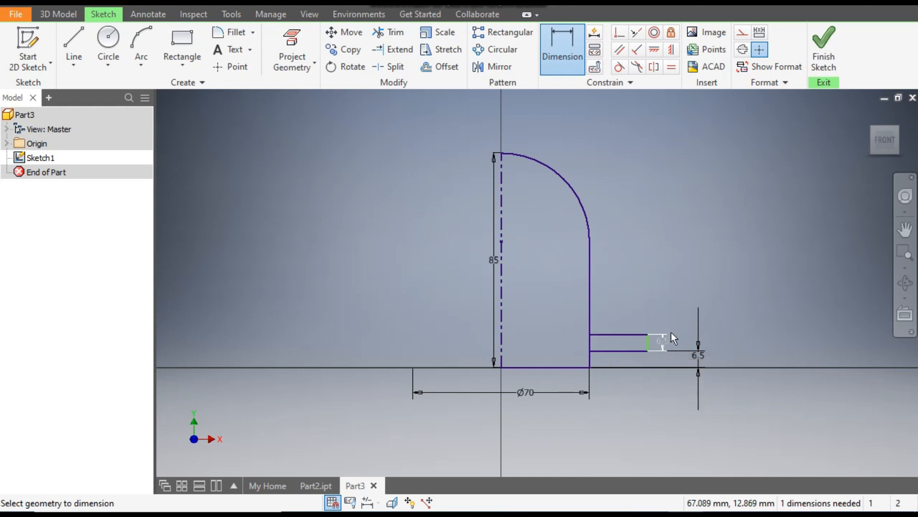
Add a diameter dimension of 95 mm between the flange rectangle's outer edge and the centerline.
{"action": "middle_click_drag", "start_coordinate": [656, 299], "coordinate": [728, 270]}
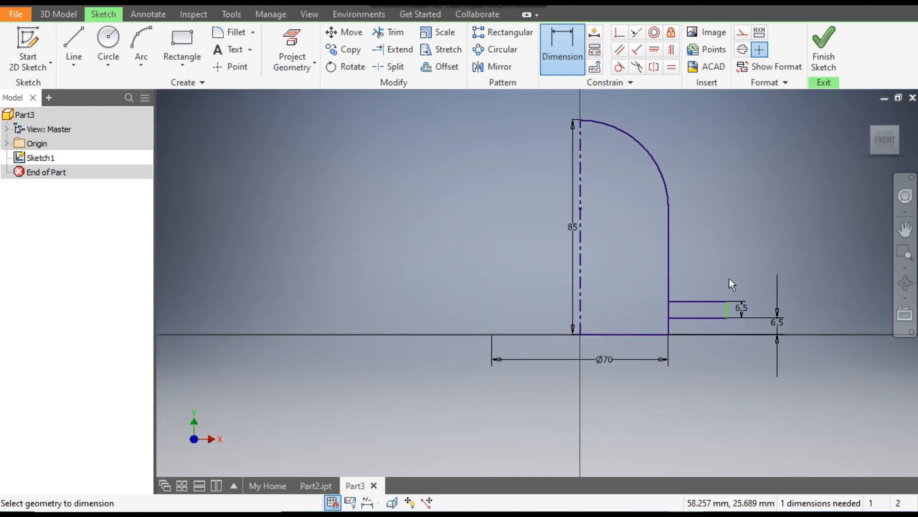
{"action": "left_click", "coordinate": [727, 306]}
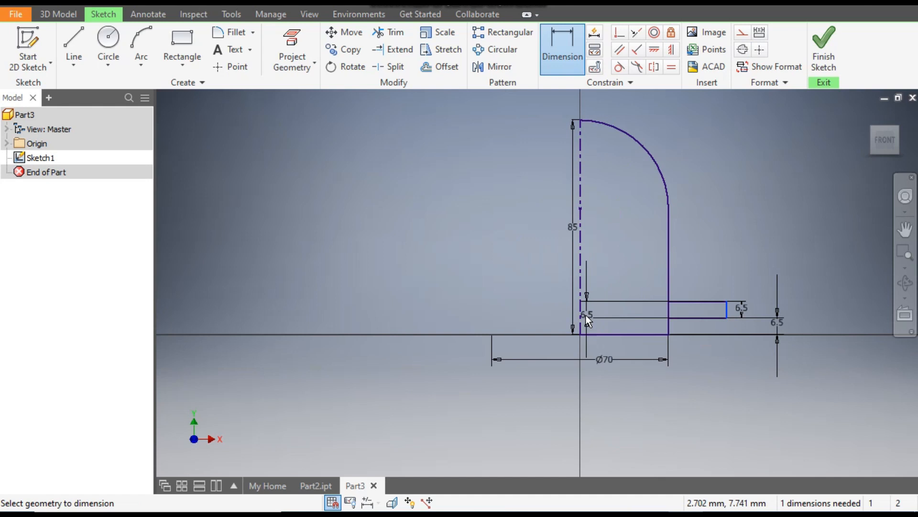
{"action": "left_click", "coordinate": [581, 315]}
{"action": "left_click", "coordinate": [598, 403]}
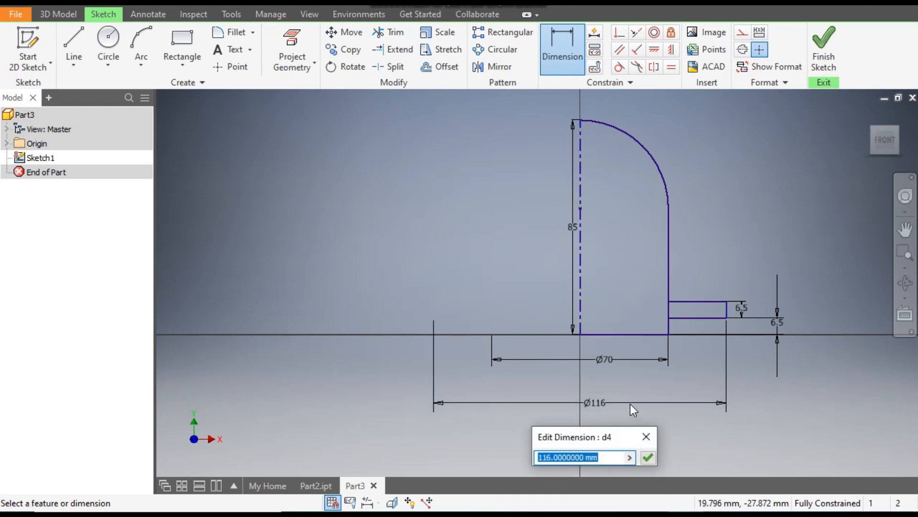
{"action": "type", "text": "95"}
{"action": "key", "text": "Return"}
{"action": "middle_click_drag", "start_coordinate": [759, 195], "coordinate": [733, 205]}
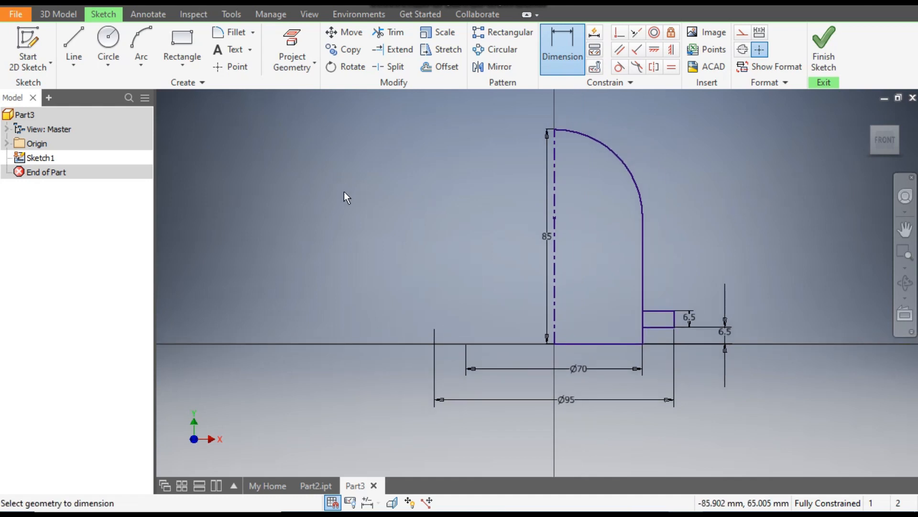
{"action": "key", "text": "Escape"}
Revolve the dome profile and the flange rectangle fully around the centerline into a solid.
{"action": "left_click", "coordinate": [57, 15]}
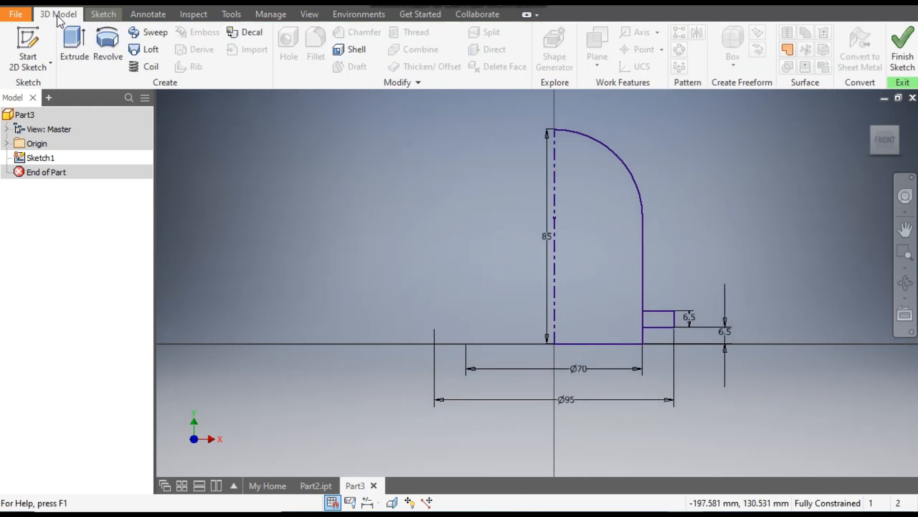
{"action": "left_click", "coordinate": [107, 43]}
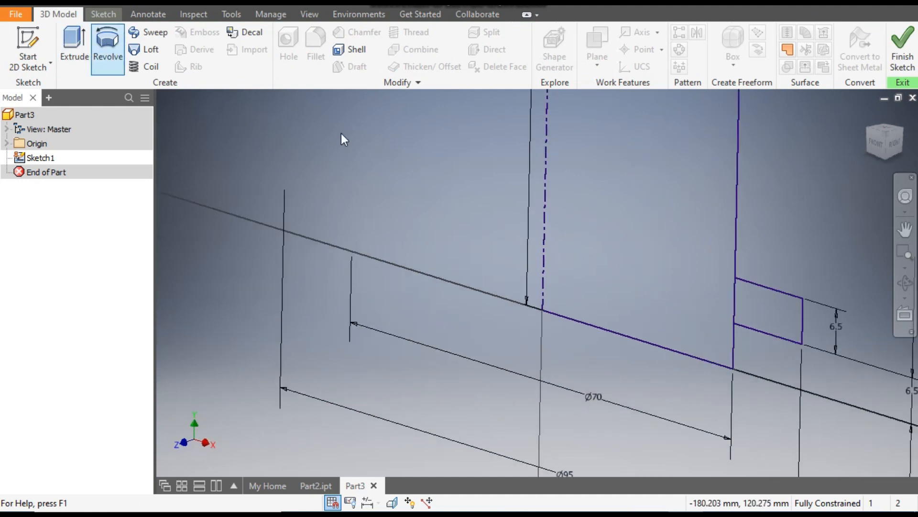
{"action": "left_click", "coordinate": [667, 215]}
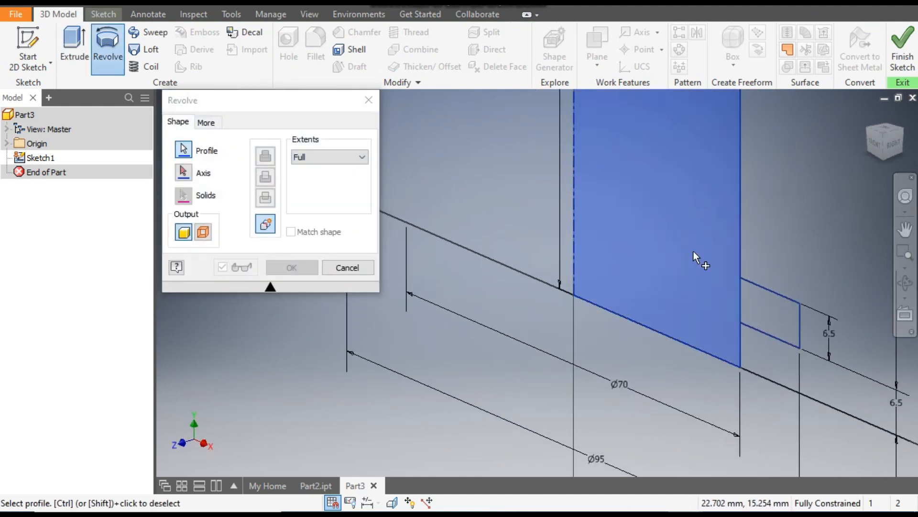
{"action": "left_click", "coordinate": [773, 310]}
{"action": "scroll", "coordinate": [646, 364], "scroll_direction": "down", "scroll_amount": 5}
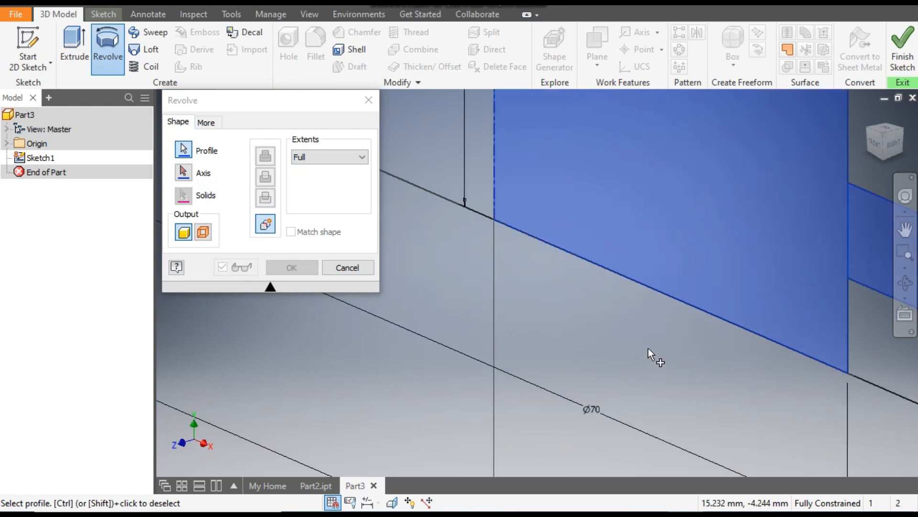
{"action": "scroll", "coordinate": [674, 316], "scroll_direction": "up", "scroll_amount": 6}
{"action": "mouse_move", "coordinate": [672, 312]}
{"action": "middle_mouse_down"}
{"action": "mouse_move", "coordinate": [655, 273]}
{"action": "mouse_move", "coordinate": [667, 358]}
{"action": "middle_mouse_up"}
{"action": "scroll", "coordinate": [677, 327], "scroll_direction": "down", "scroll_amount": 2}
{"action": "left_click", "coordinate": [184, 175]}
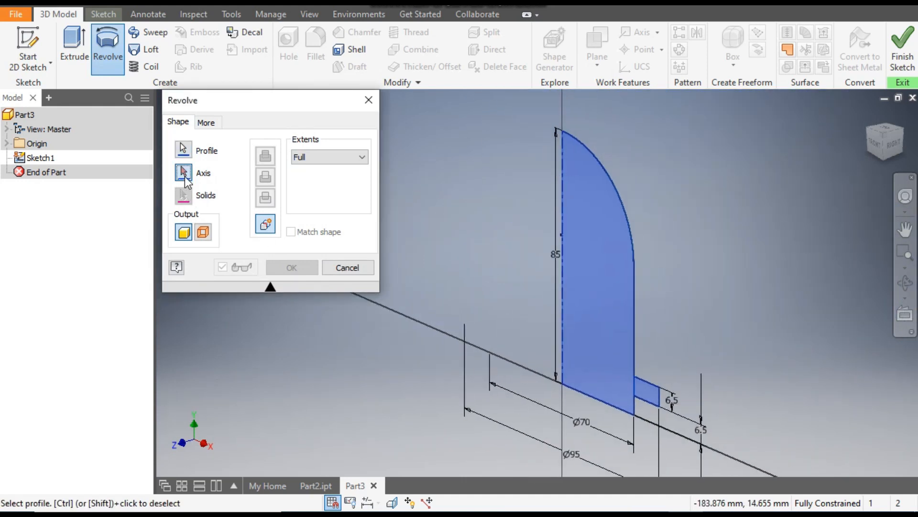
{"action": "left_click", "coordinate": [563, 184]}
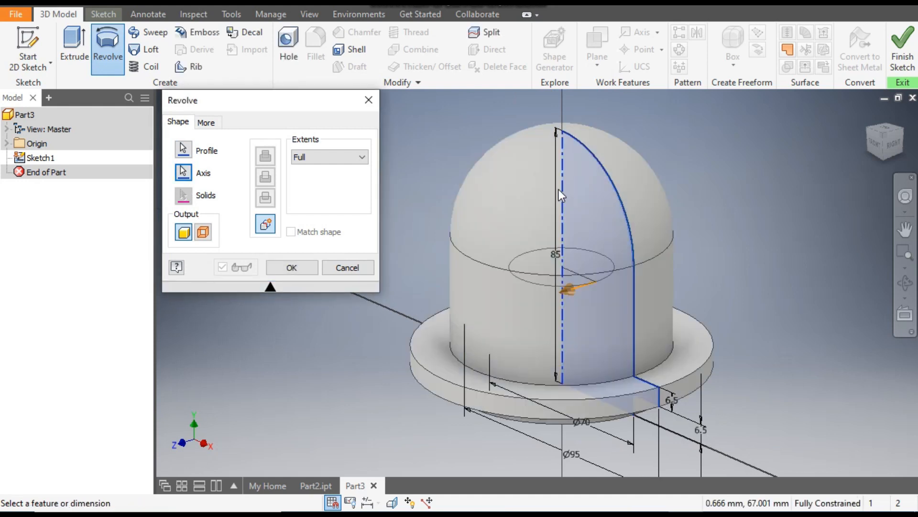
{"action": "left_click", "coordinate": [303, 268]}
{"action": "middle_click_drag", "start_coordinate": [748, 313], "coordinate": [748, 291], "text": "shift"}
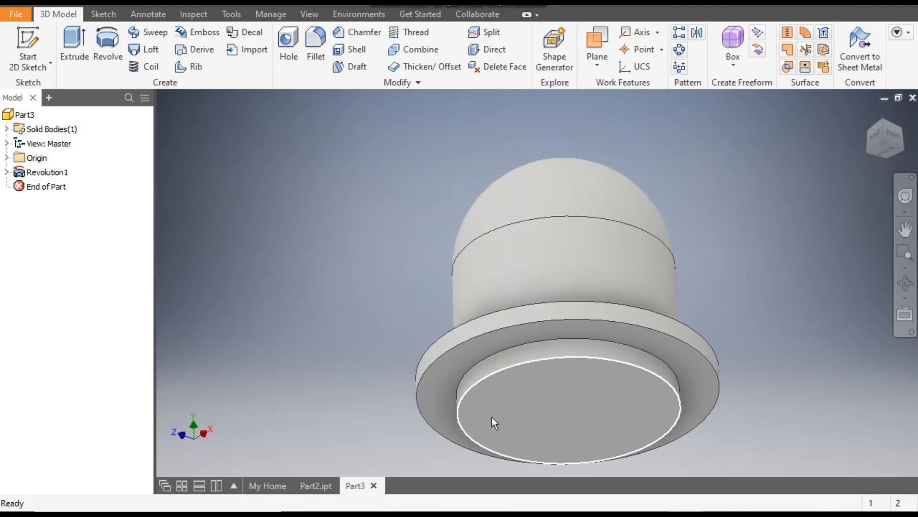
{"action": "middle_click_drag", "start_coordinate": [731, 244], "coordinate": [752, 272], "text": "shift"}
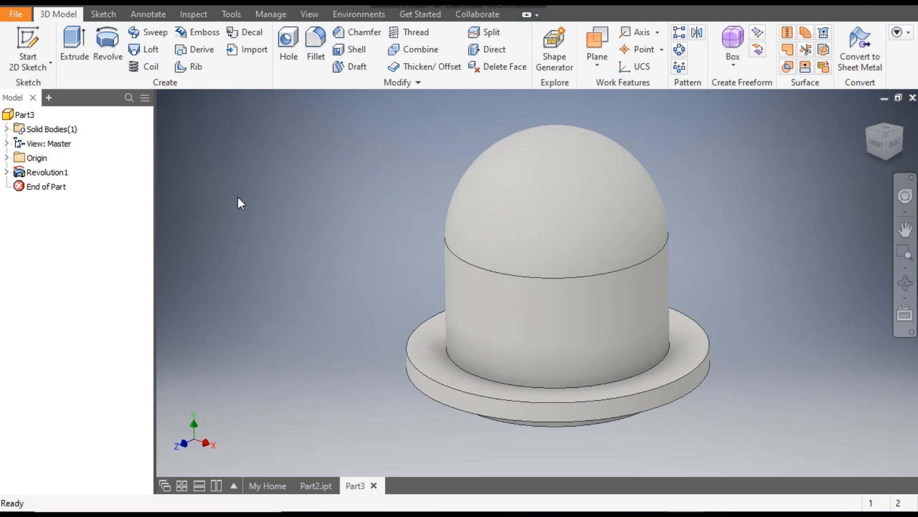
Start a new 2D sketch on the XY origin plane of the new part after checking the finished model in Part2.ipt.
{"action": "left_click", "coordinate": [315, 486]}
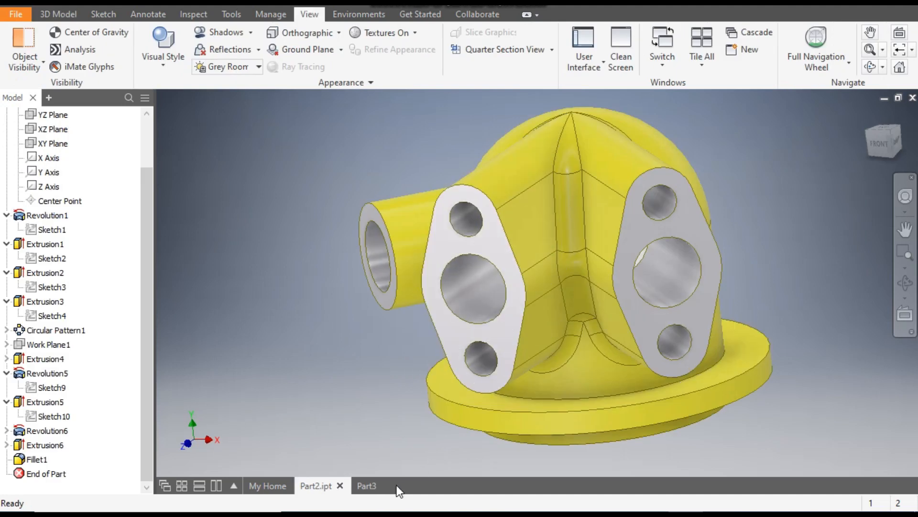
{"action": "left_click", "coordinate": [366, 486]}
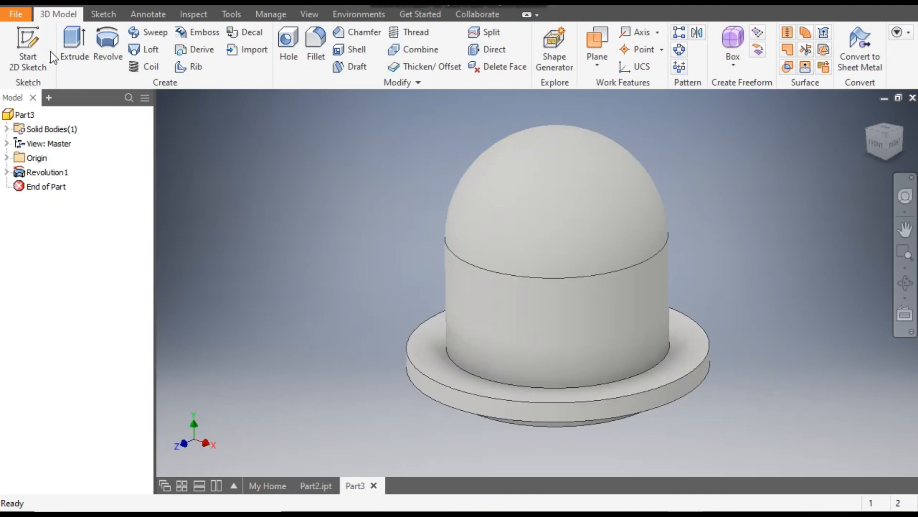
{"action": "left_click", "coordinate": [28, 48]}
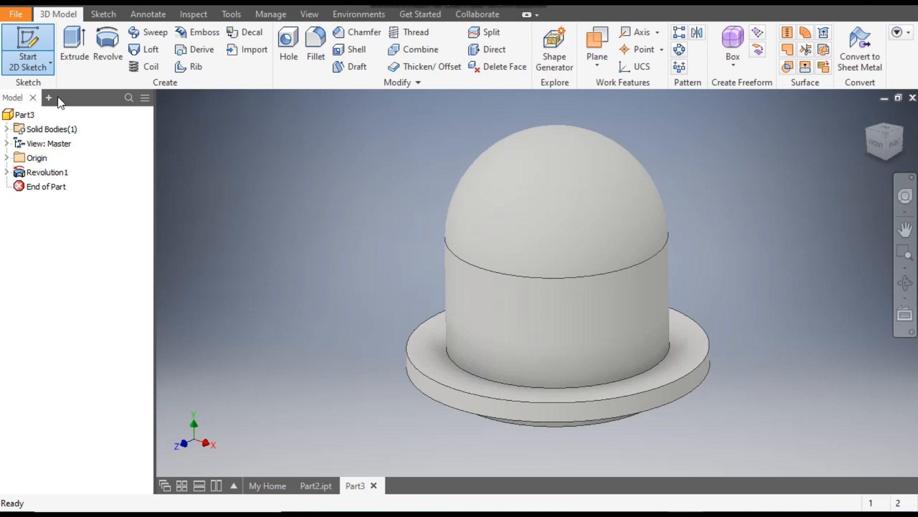
{"action": "left_click", "coordinate": [6, 158]}
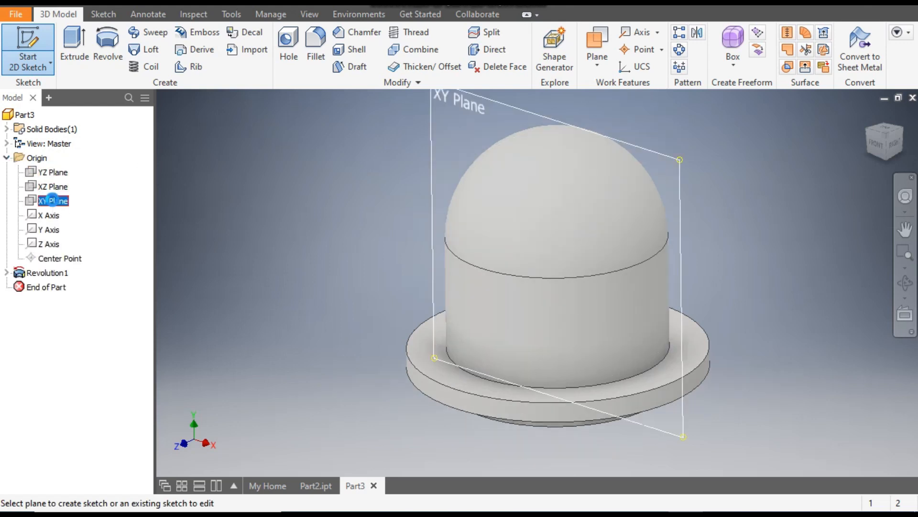
{"action": "left_click", "coordinate": [52, 201]}
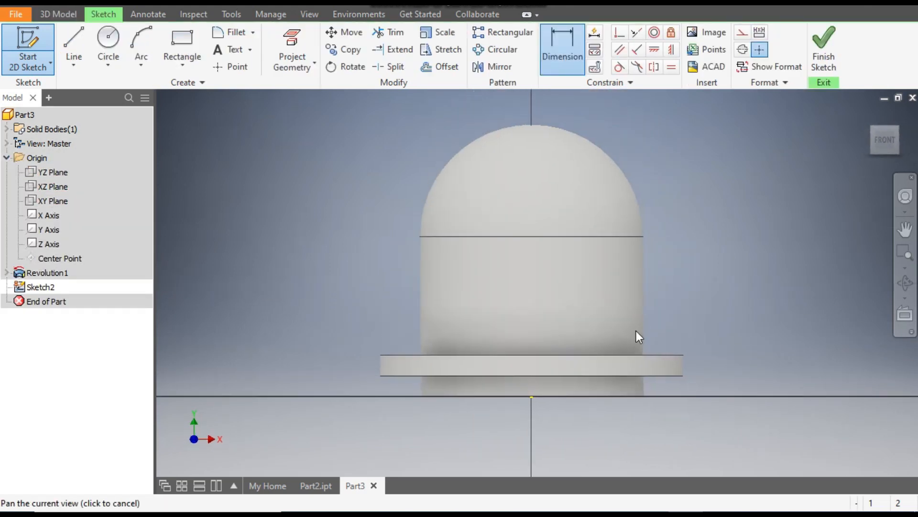
Switch the model display to the Wireframe visual style.
{"action": "key", "text": "Escape"}
{"action": "left_click", "coordinate": [310, 14]}
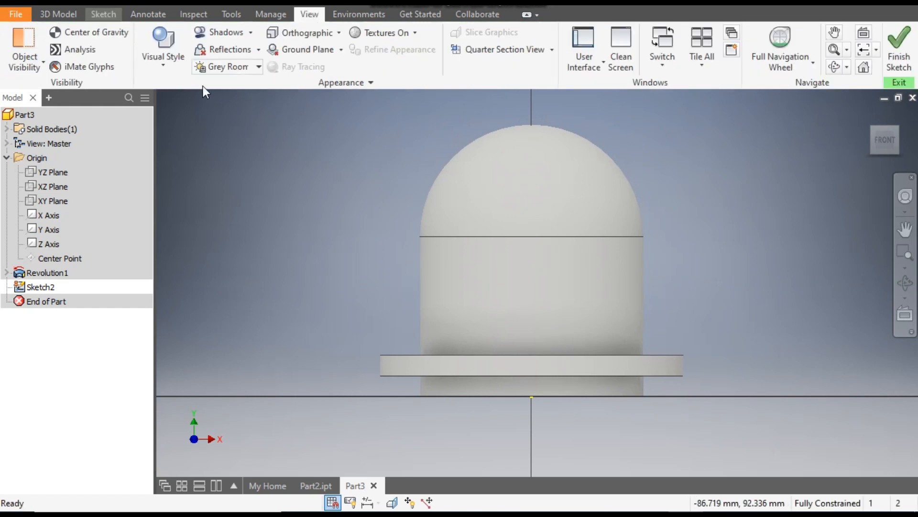
{"action": "left_click", "coordinate": [167, 67]}
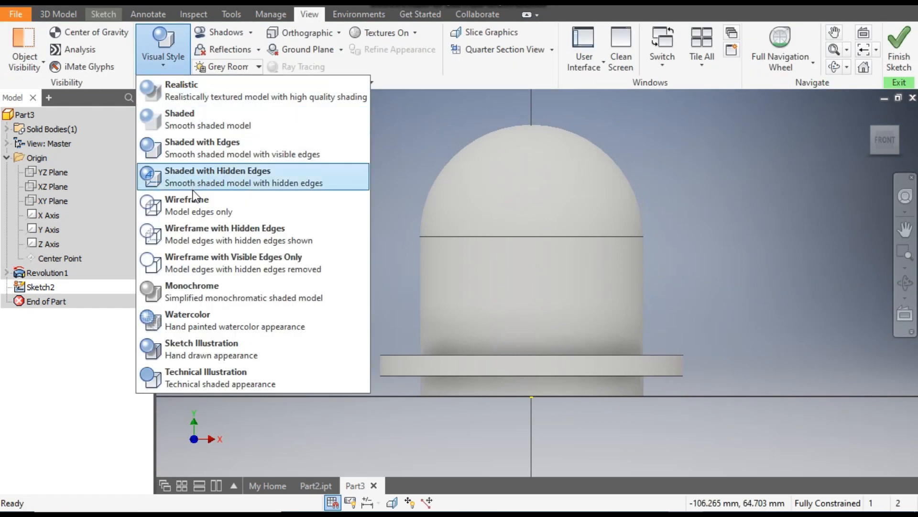
{"action": "left_click", "coordinate": [182, 199]}
{"action": "scroll", "coordinate": [602, 214], "scroll_direction": "down", "scroll_amount": 1}
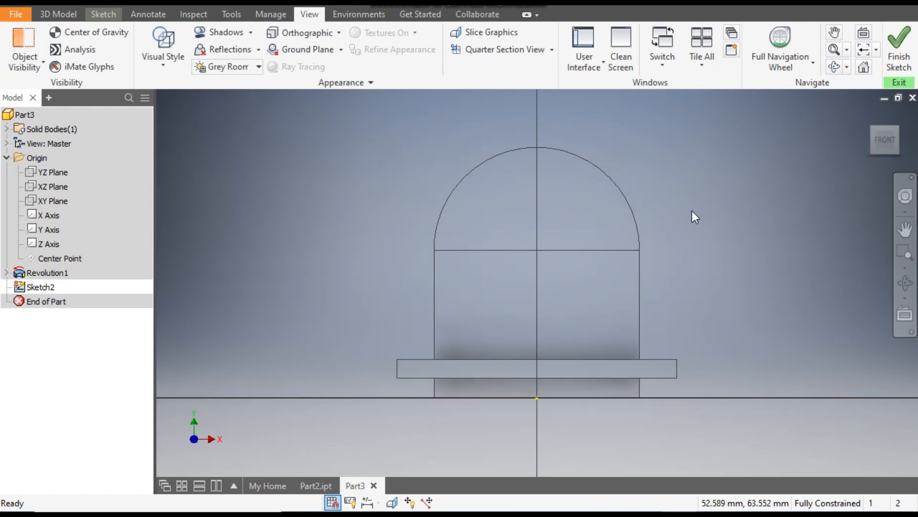
Sketch a circle of 32 mm diameter centred on the vertical axis, just below the base of the dome.
{"action": "left_click", "coordinate": [113, 16]}
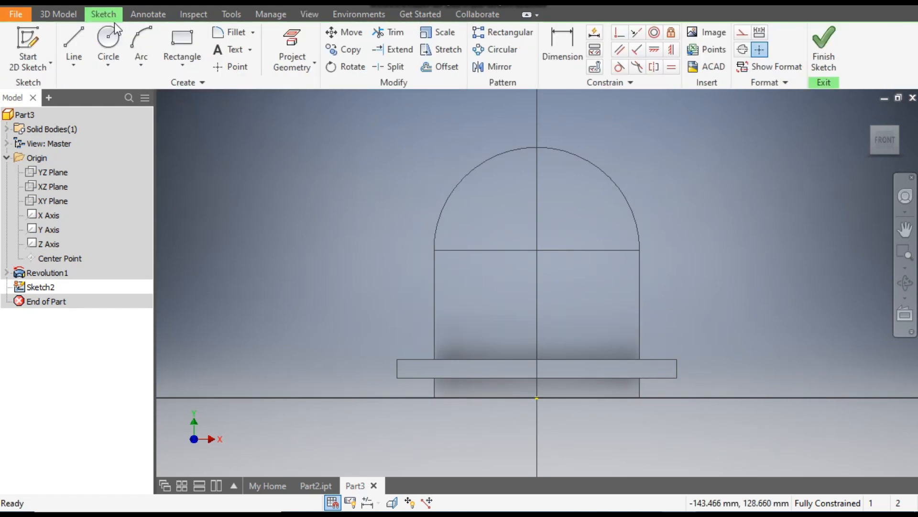
{"action": "left_click", "coordinate": [111, 41]}
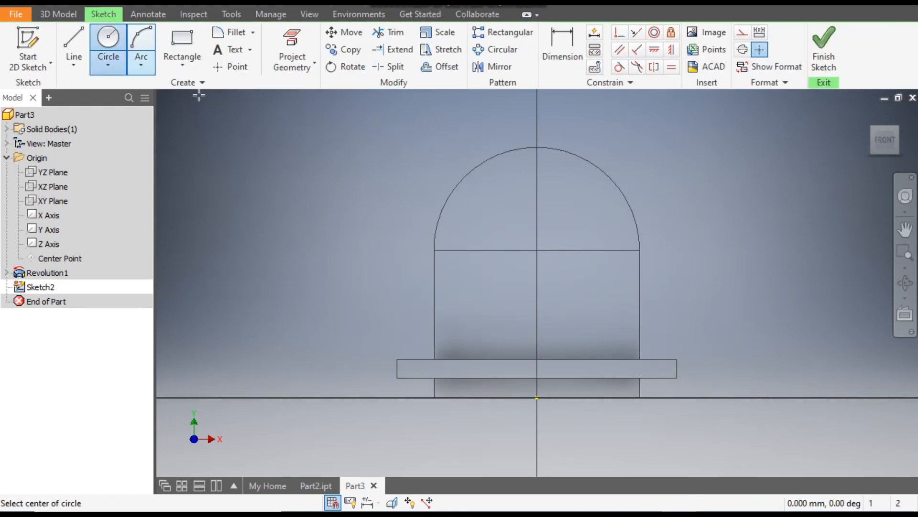
{"action": "left_click", "coordinate": [536, 268]}
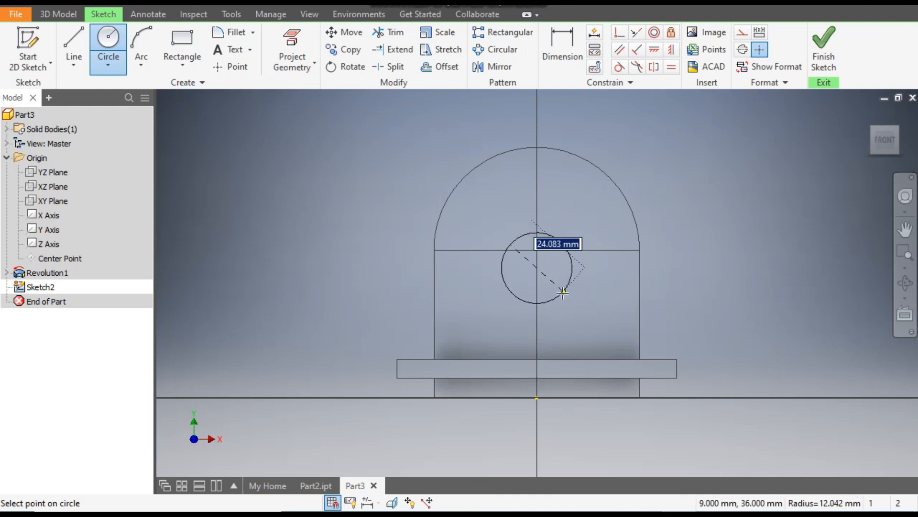
{"action": "type", "text": "32"}
{"action": "key", "text": "Return"}
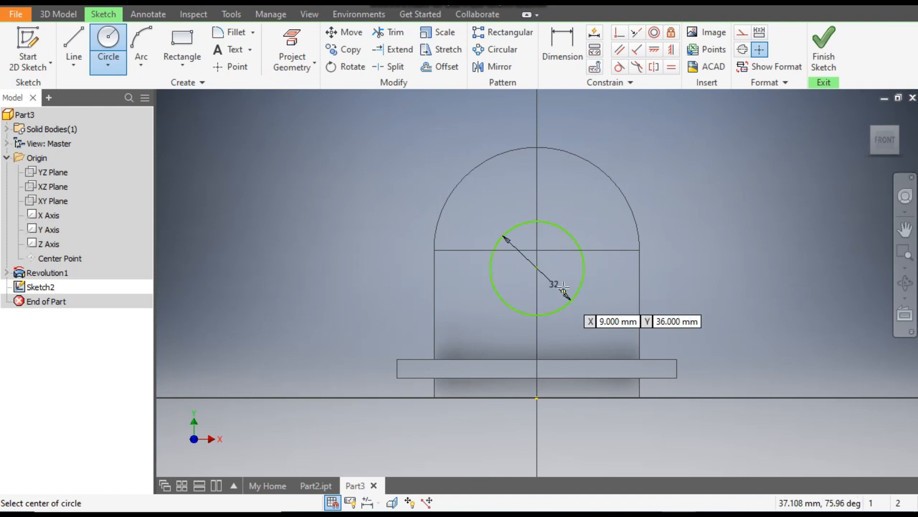
Sketch two circles of 20 mm diameter on the vertical axis, one above and one below the 32 mm circle.
{"action": "left_click", "coordinate": [536, 173]}
{"action": "type", "text": "20"}
{"action": "key", "text": "Return"}
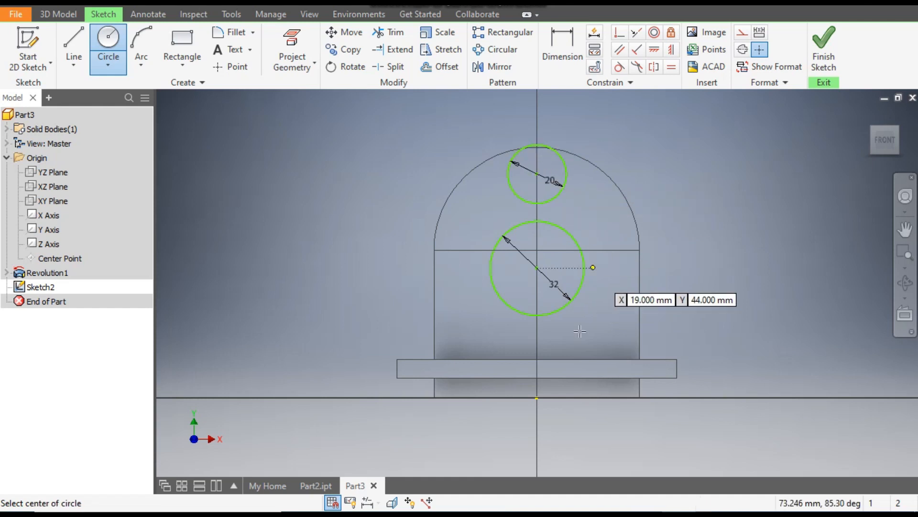
{"action": "left_click", "coordinate": [536, 338]}
{"action": "type", "text": "20"}
{"action": "key", "text": "Return"}
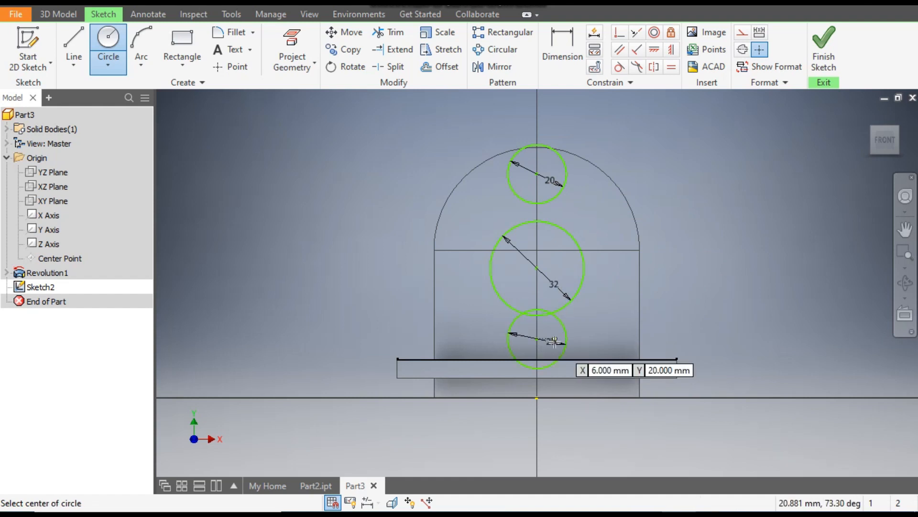
{"action": "key", "text": "Escape"}
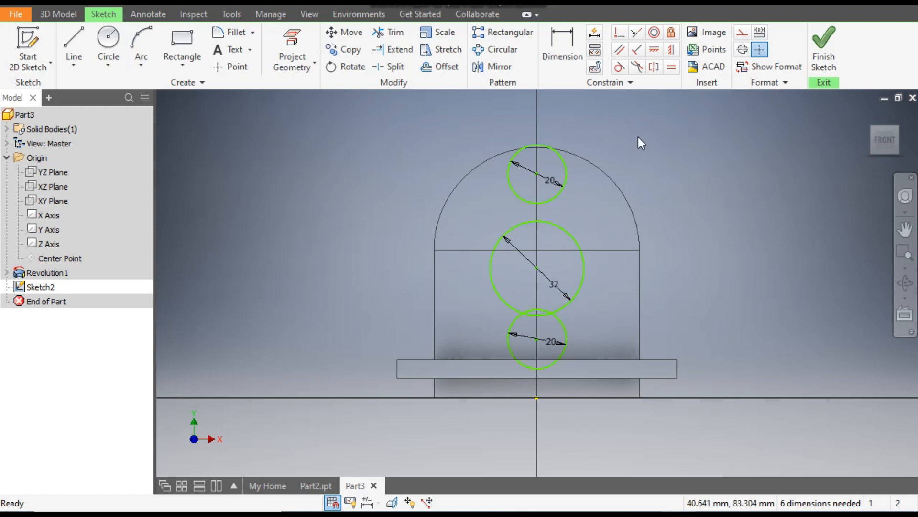
Dimension the centre of the 32 mm circle at 55 mm above the bottom edge of the body.
{"action": "left_click", "coordinate": [563, 48]}
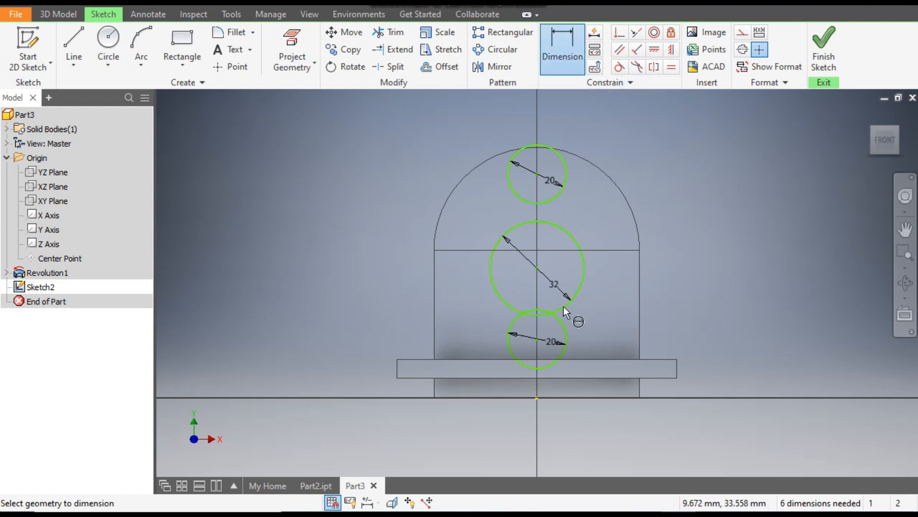
{"action": "left_click", "coordinate": [536, 268]}
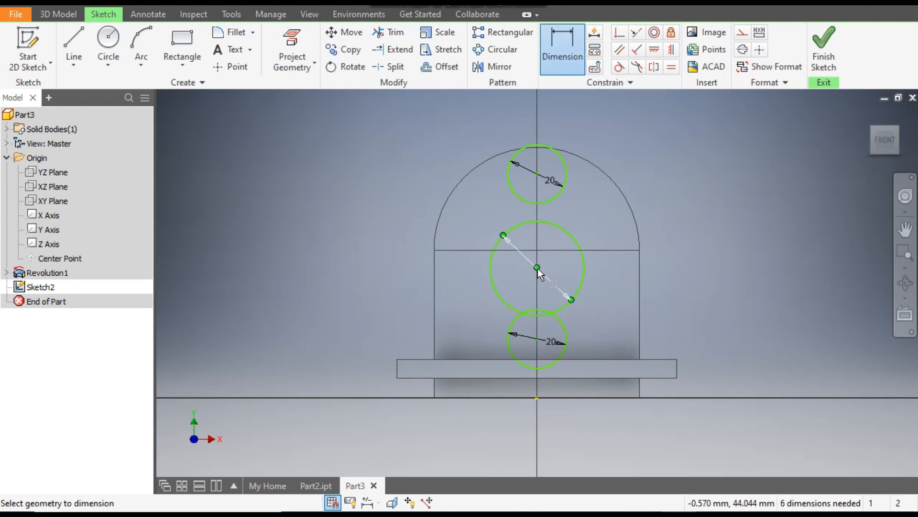
{"action": "left_click", "coordinate": [604, 398]}
{"action": "left_click", "coordinate": [718, 333]}
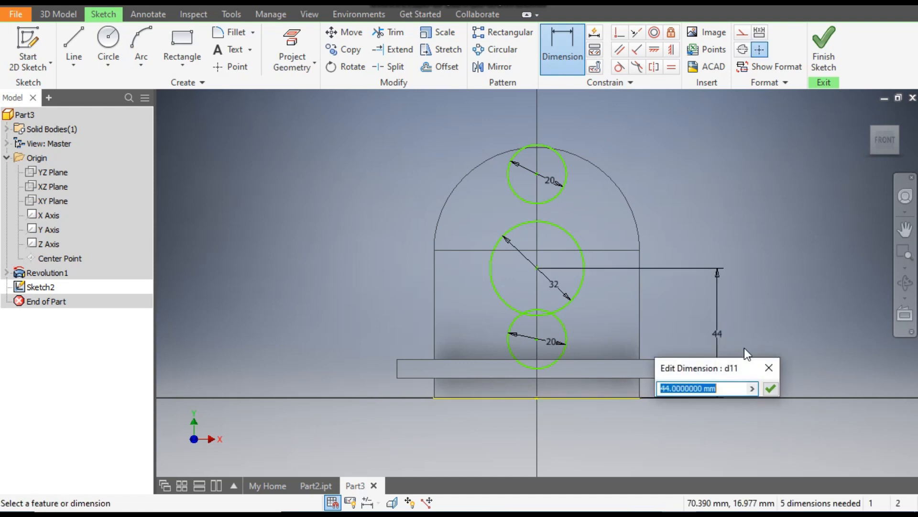
{"action": "type", "text": "55"}
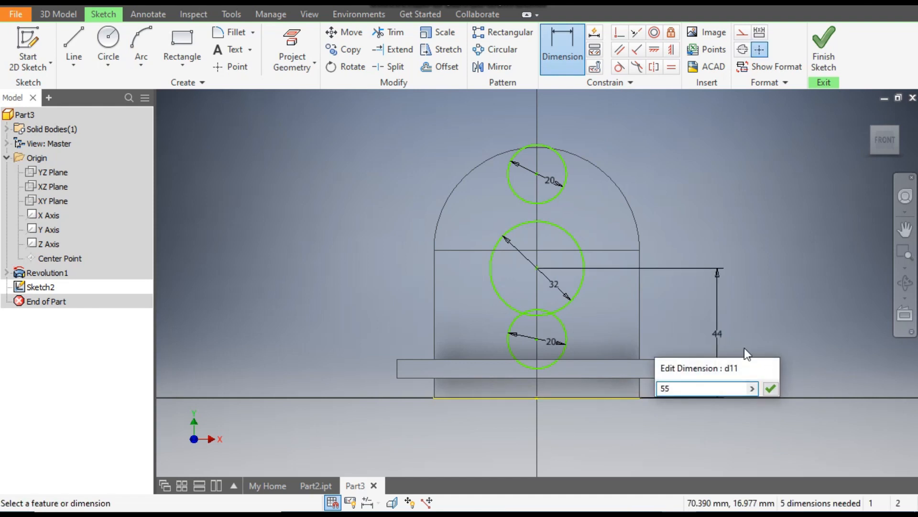
{"action": "key", "text": "Return"}
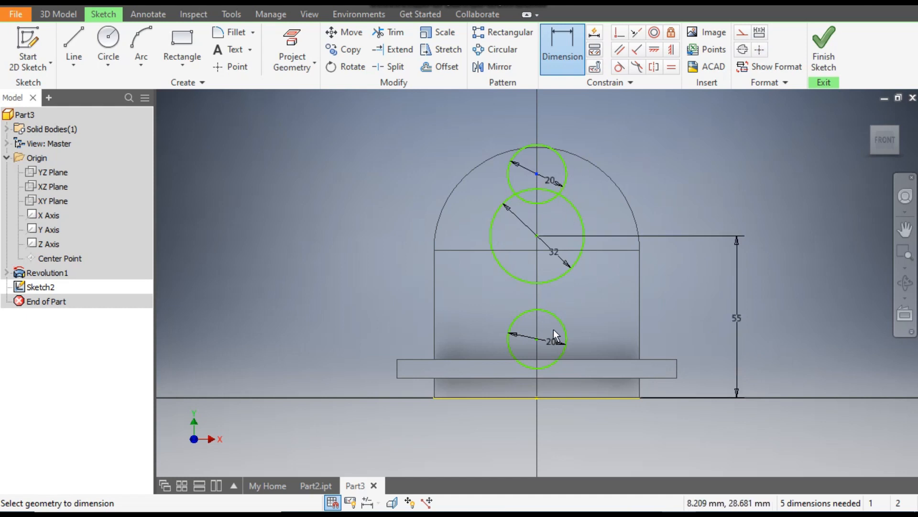
Set the vertical distance between the centres of the two 20 mm circles to 40 mm.
{"action": "left_click", "coordinate": [538, 339]}
{"action": "left_click", "coordinate": [466, 272]}
{"action": "type", "text": "40"}
{"action": "key", "text": "Return"}
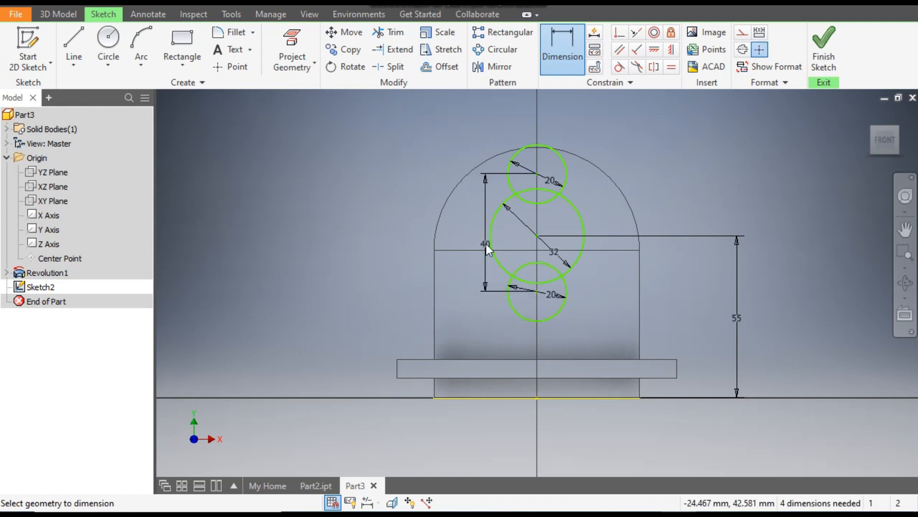
Set the vertical distance between the centres of the upper 20 mm circle and the 32 mm circle to 20 mm.
{"action": "left_click", "coordinate": [537, 173]}
{"action": "left_click", "coordinate": [537, 235]}
{"action": "left_click", "coordinate": [470, 210]}
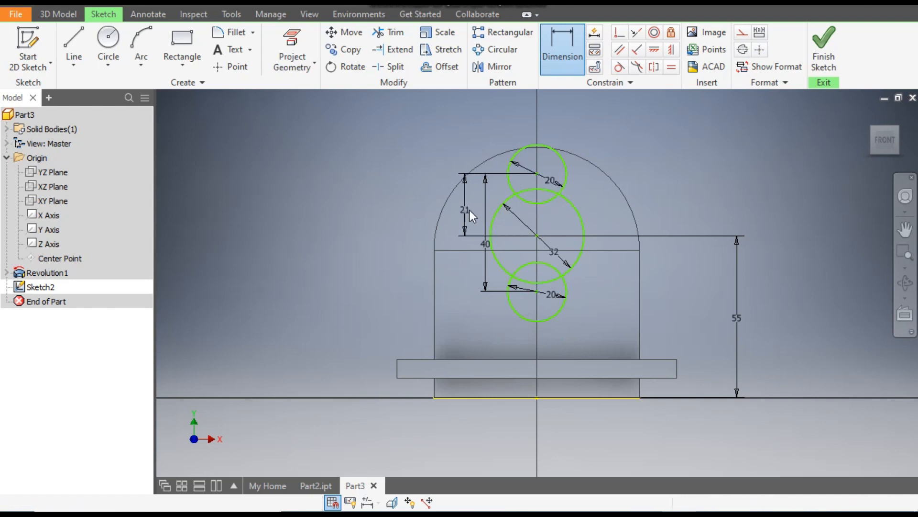
{"action": "type", "text": "20"}
{"action": "key", "text": "Return"}
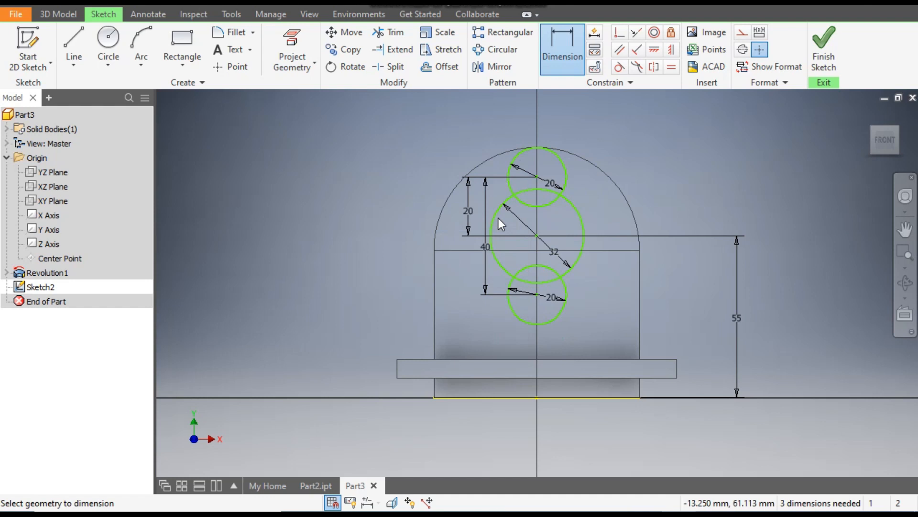
{"action": "key", "text": "Escape"}
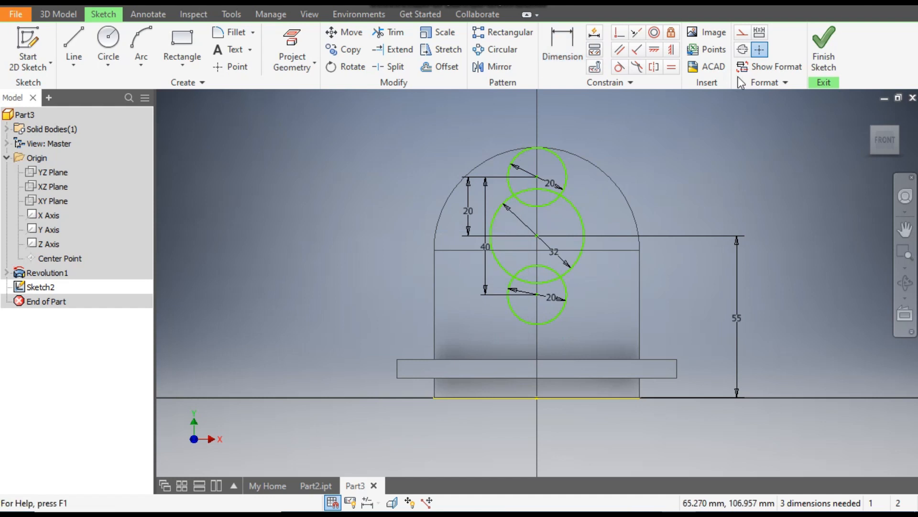
Constrain the centres of both 20 mm circles vertically in line with the centre of the 32 mm circle.
{"action": "left_click", "coordinate": [672, 50]}
{"action": "left_click", "coordinate": [536, 177]}
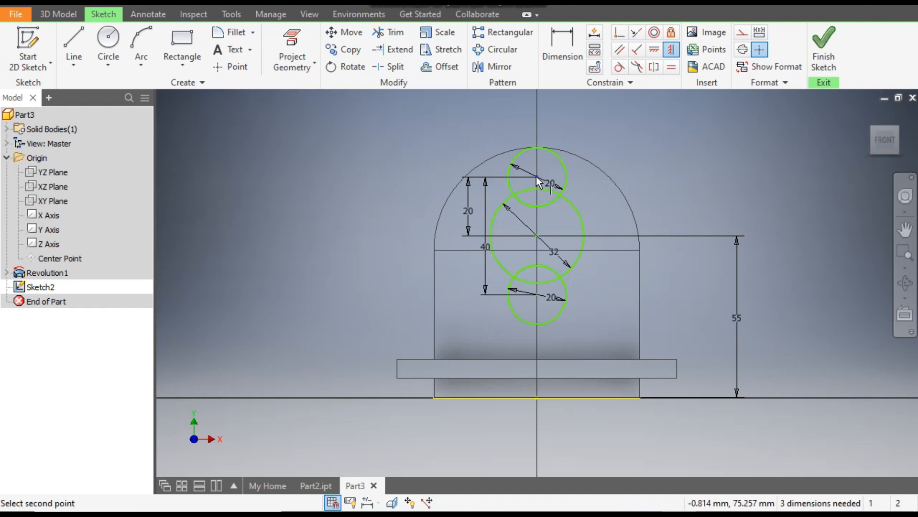
{"action": "left_click", "coordinate": [537, 235]}
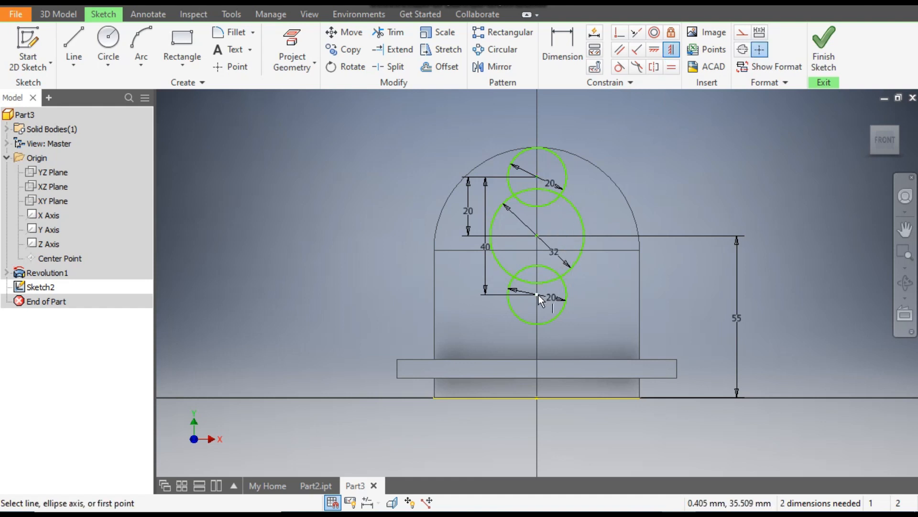
{"action": "left_click", "coordinate": [537, 294]}
{"action": "left_click", "coordinate": [537, 236]}
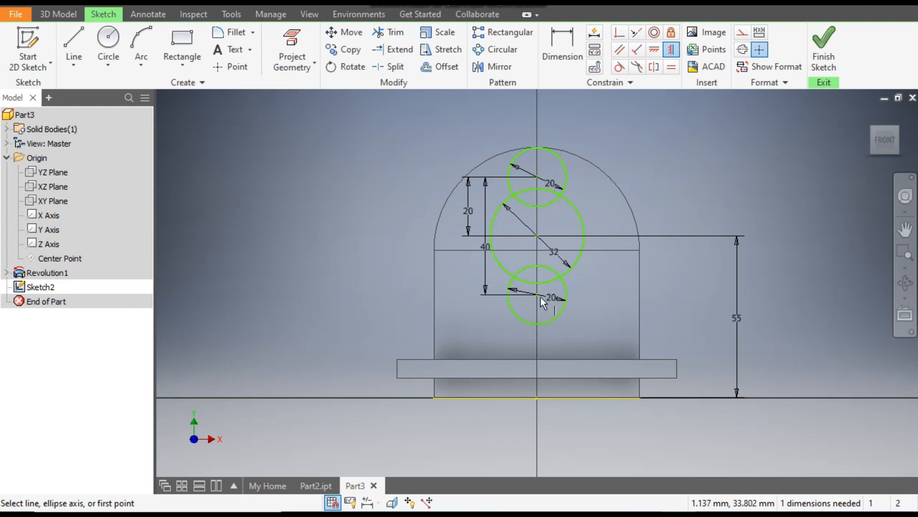
Constrain the centre of the 32 mm circle vertically in line with the sketch origin point.
{"action": "left_click", "coordinate": [537, 235]}
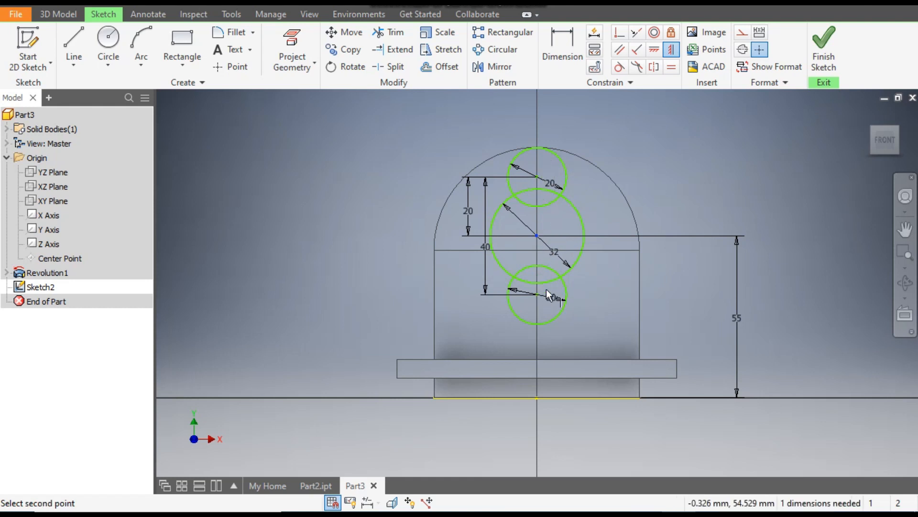
{"action": "left_click", "coordinate": [538, 397]}
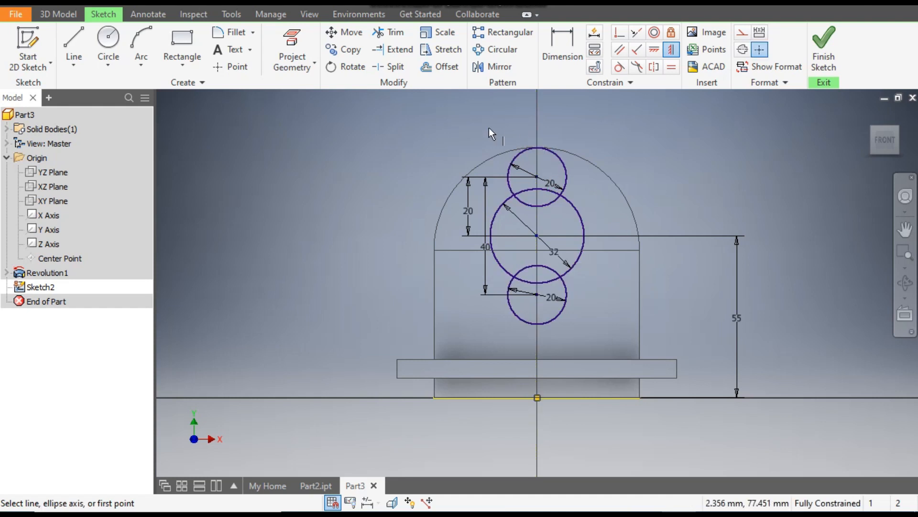
{"action": "scroll", "coordinate": [511, 149], "scroll_direction": "down", "scroll_amount": 6}
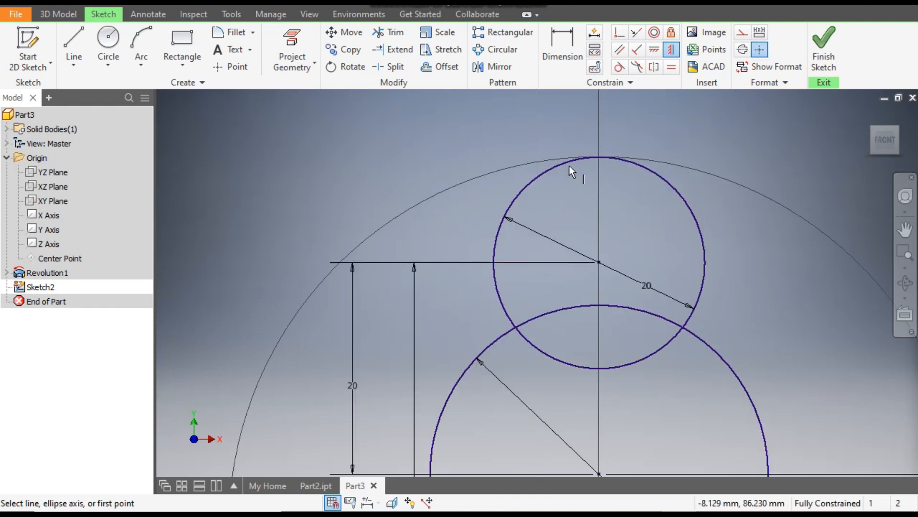
{"action": "scroll", "coordinate": [619, 164], "scroll_direction": "up", "scroll_amount": 7}
{"action": "scroll", "coordinate": [652, 176], "scroll_direction": "down", "scroll_amount": 1}
{"action": "middle_click_drag", "start_coordinate": [652, 176], "coordinate": [610, 204]}
{"action": "scroll", "coordinate": [605, 211], "scroll_direction": "down", "scroll_amount": 2}
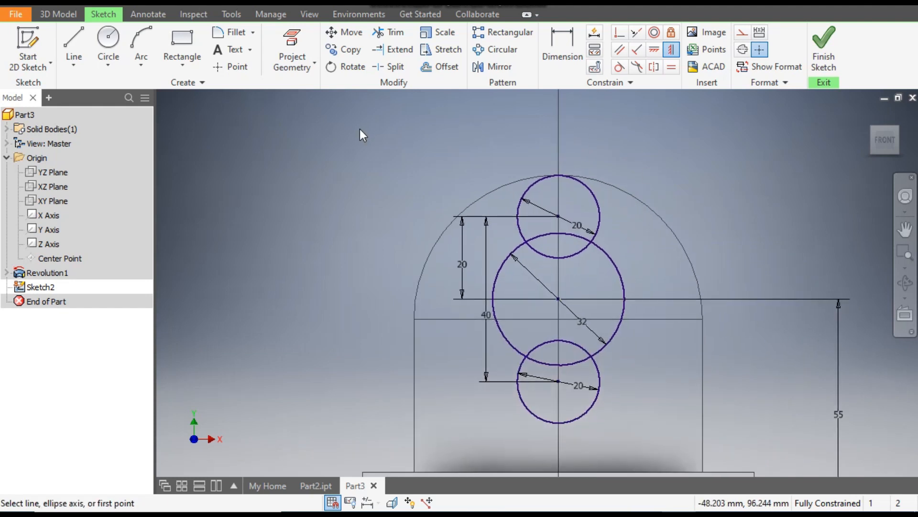
{"action": "key", "text": "Escape"}
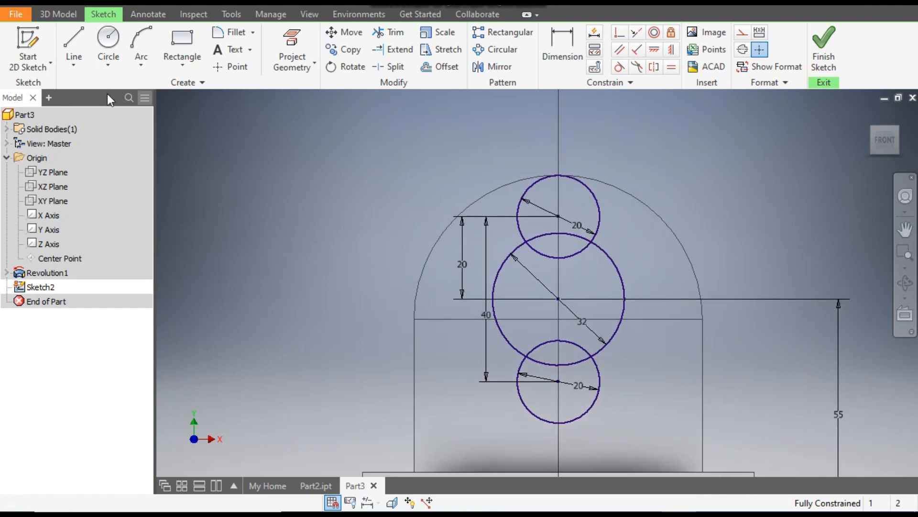
Draw a slanted line from the left side of the upper 20 mm circle down past the left side of the 32 mm circle.
{"action": "left_click", "coordinate": [75, 40]}
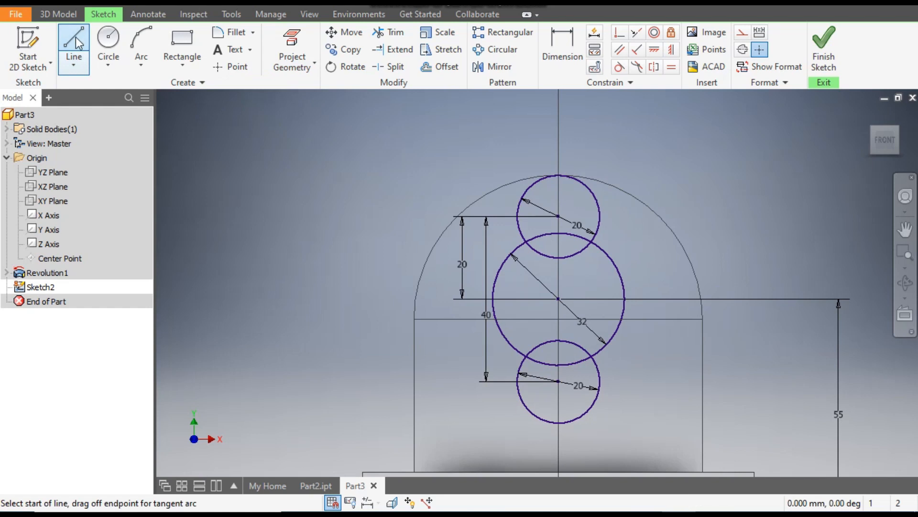
{"action": "left_click", "coordinate": [525, 188]}
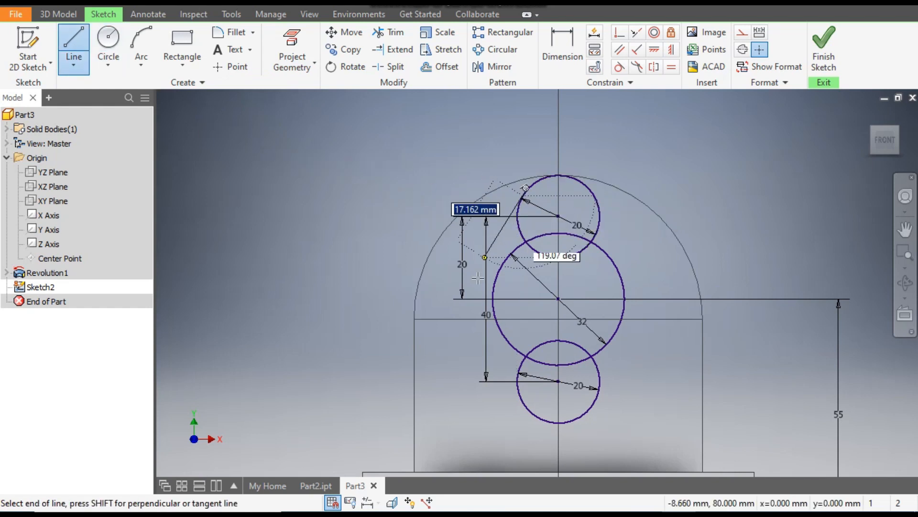
{"action": "left_click", "coordinate": [468, 339]}
{"action": "key", "text": "Escape"}
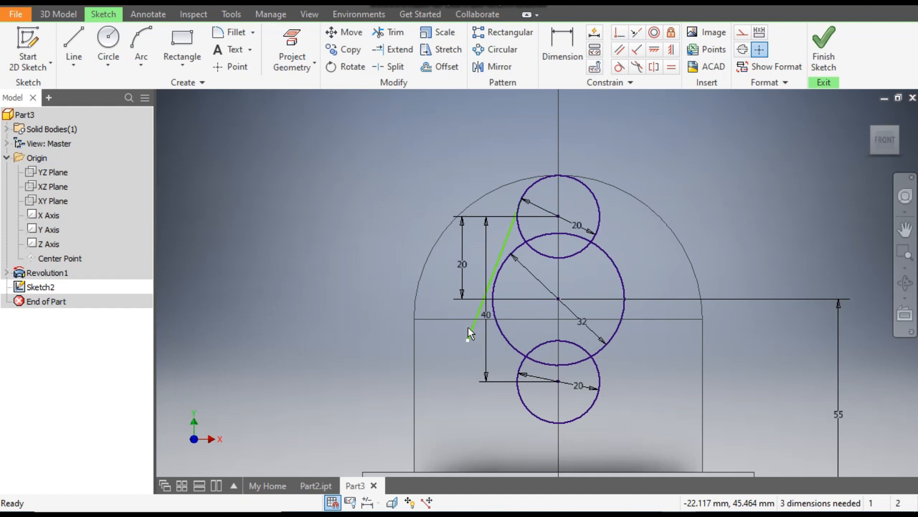
Draw a second slanted line from the lower left of the bottom 20 mm circle up to the left side of the 32 mm circle.
{"action": "left_click", "coordinate": [73, 48]}
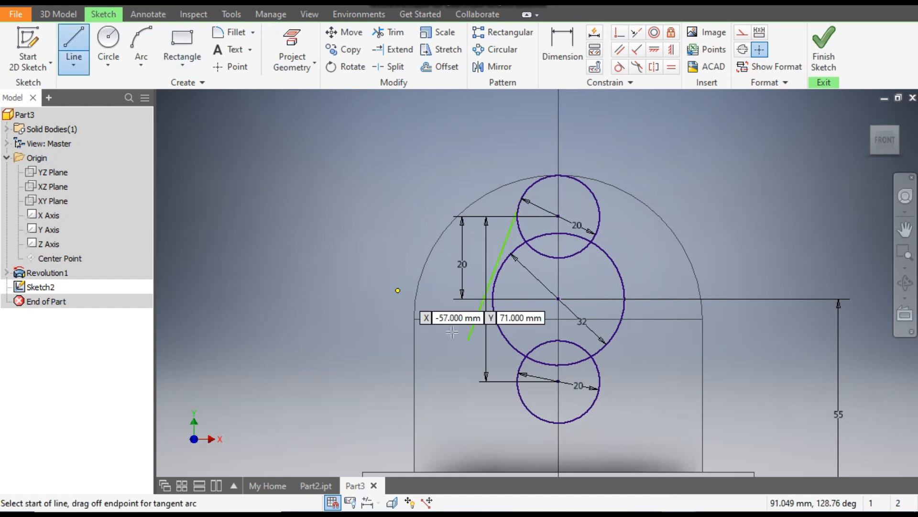
{"action": "left_click", "coordinate": [531, 412]}
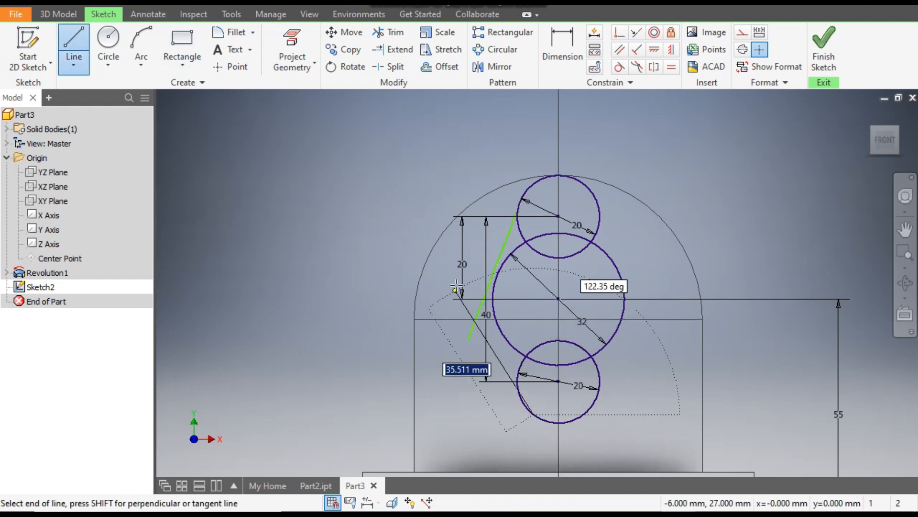
{"action": "left_click", "coordinate": [496, 318]}
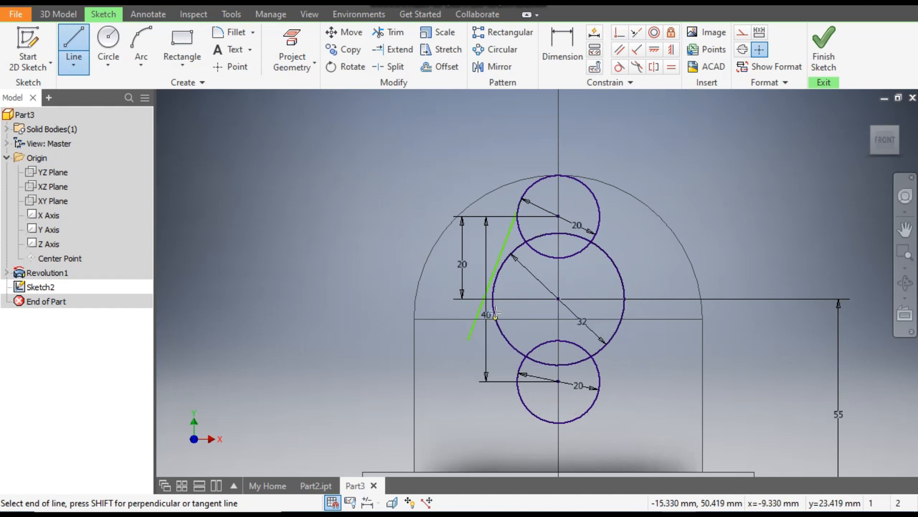
{"action": "key", "text": "Escape"}
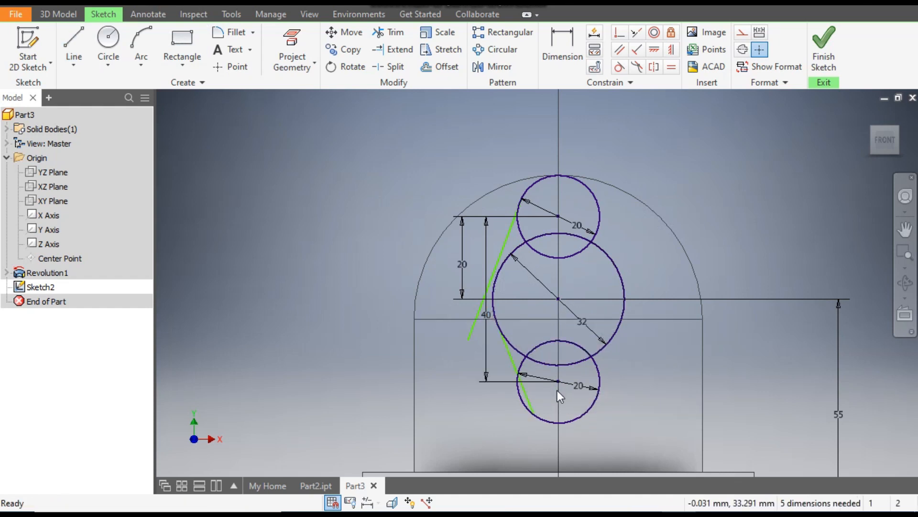
Apply a tangent constraint between the upper 20 mm circle and the upper slanted line.
{"action": "left_click", "coordinate": [620, 71]}
{"action": "left_click", "coordinate": [524, 190]}
{"action": "left_click", "coordinate": [509, 229]}
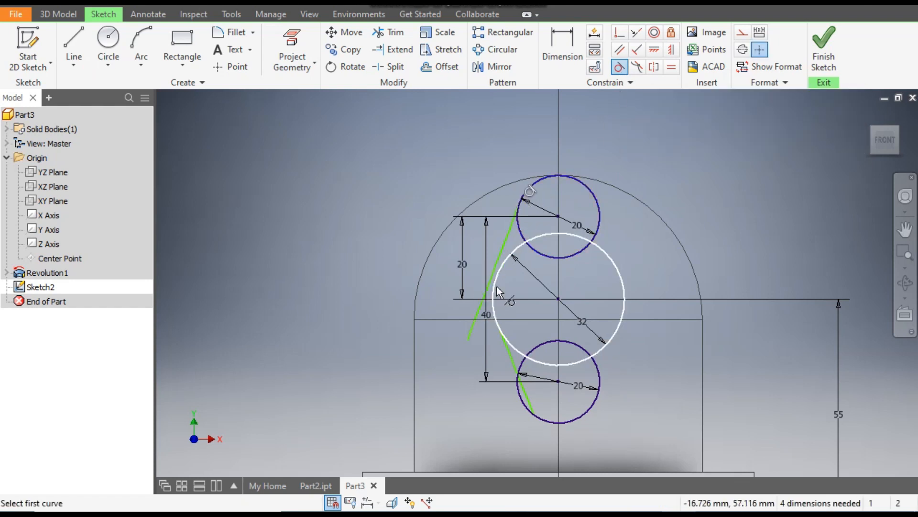
Apply tangent constraints between the upper slanted line and the 32 mm circle, and between the lower slanted line and both circles beside it.
{"action": "left_click", "coordinate": [503, 271]}
{"action": "left_click", "coordinate": [496, 273]}
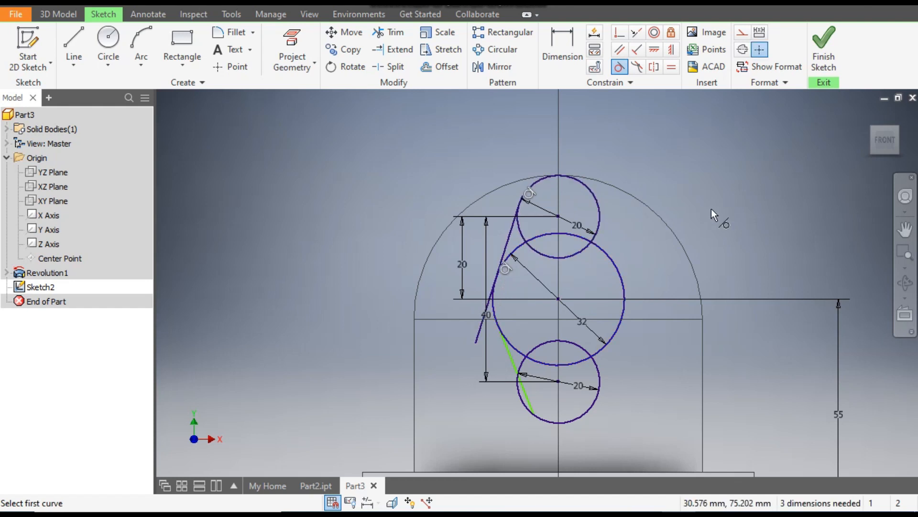
{"action": "scroll", "coordinate": [512, 395], "scroll_direction": "down", "scroll_amount": 3}
{"action": "left_click", "coordinate": [538, 415]}
{"action": "left_click", "coordinate": [548, 398]}
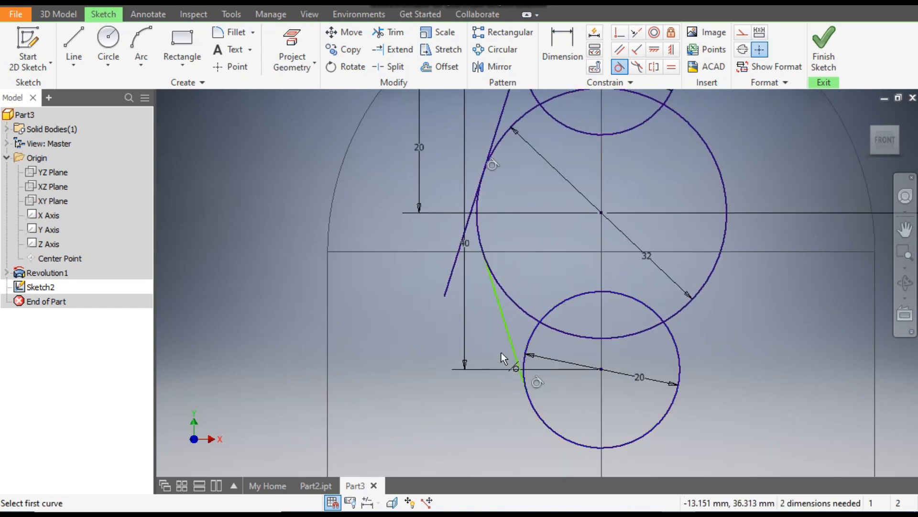
{"action": "left_click", "coordinate": [521, 306]}
{"action": "left_click", "coordinate": [507, 324]}
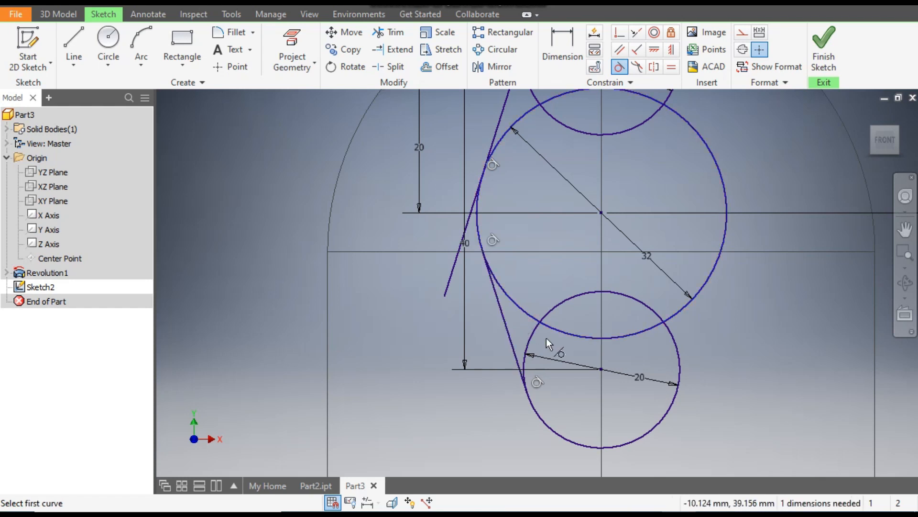
Trim the overhanging lower end of the upper slanted line back to its tangent point on the 32 mm circle.
{"action": "scroll", "coordinate": [697, 297], "scroll_direction": "up", "scroll_amount": 3}
{"action": "mouse_move", "coordinate": [696, 296]}
{"action": "middle_mouse_down"}
{"action": "mouse_move", "coordinate": [693, 366]}
{"action": "mouse_move", "coordinate": [684, 368]}
{"action": "mouse_move", "coordinate": [676, 348]}
{"action": "middle_mouse_up"}
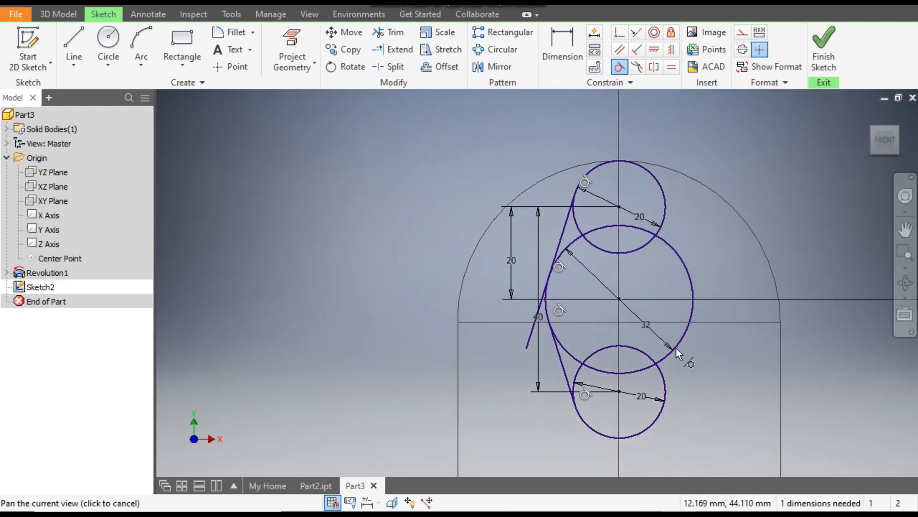
{"action": "left_click", "coordinate": [393, 35]}
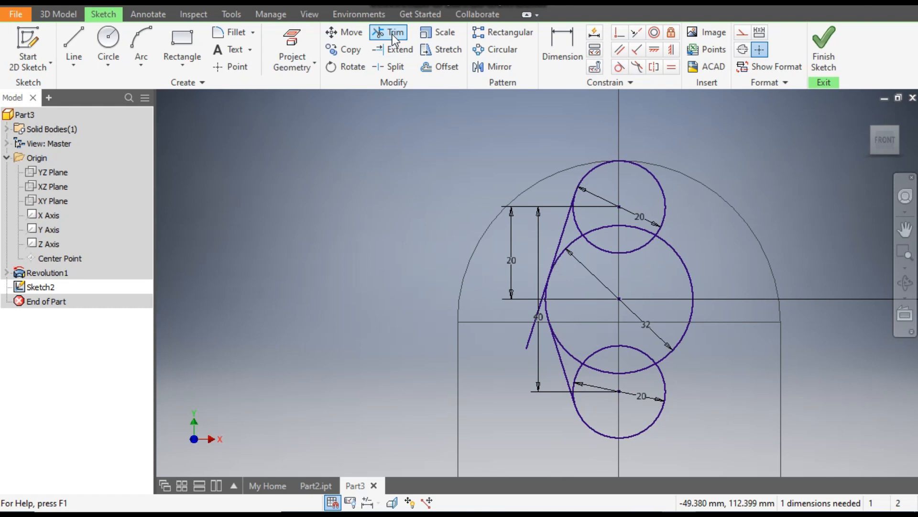
{"action": "left_click", "coordinate": [531, 338]}
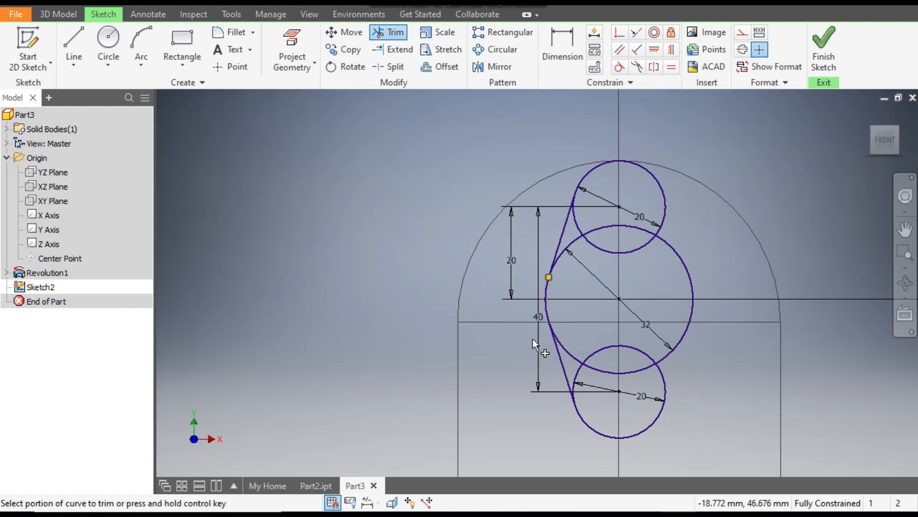
{"action": "scroll", "coordinate": [540, 330], "scroll_direction": "up", "scroll_amount": 2}
{"action": "scroll", "coordinate": [554, 139], "scroll_direction": "down", "scroll_amount": 4}
{"action": "mouse_move", "coordinate": [551, 166]}
{"action": "middle_mouse_down"}
{"action": "mouse_move", "coordinate": [543, 231]}
{"action": "mouse_move", "coordinate": [526, 233]}
{"action": "middle_mouse_up"}
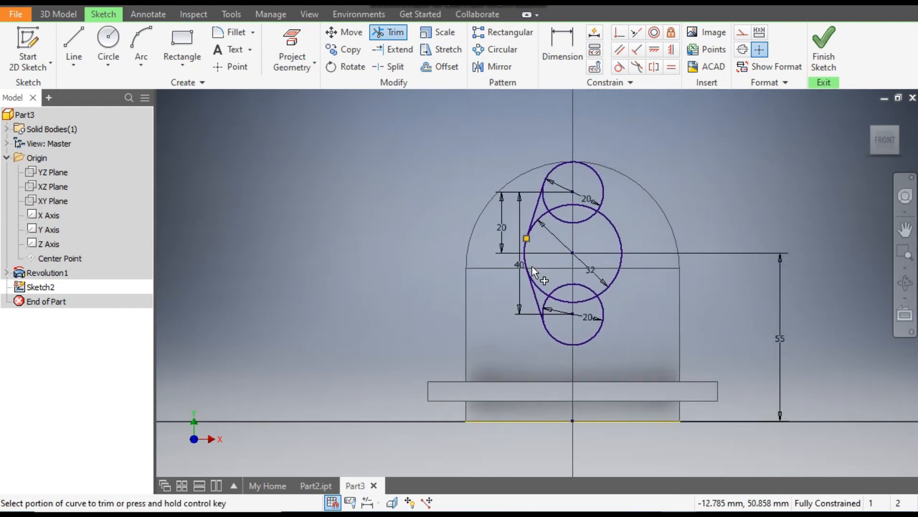
{"action": "scroll", "coordinate": [535, 267], "scroll_direction": "up", "scroll_amount": 5}
{"action": "middle_click_drag", "start_coordinate": [513, 364], "coordinate": [545, 277]}
{"action": "scroll", "coordinate": [545, 277], "scroll_direction": "down", "scroll_amount": 2}
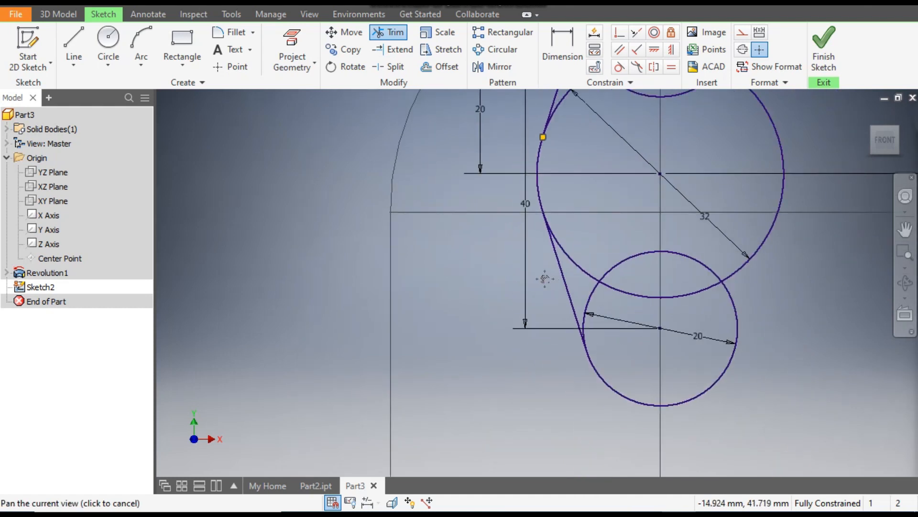
{"action": "mouse_move", "coordinate": [540, 237]}
{"action": "middle_mouse_down"}
{"action": "mouse_move", "coordinate": [553, 372]}
{"action": "mouse_move", "coordinate": [537, 342]}
{"action": "middle_mouse_up"}
{"action": "scroll", "coordinate": [545, 358], "scroll_direction": "down", "scroll_amount": 2}
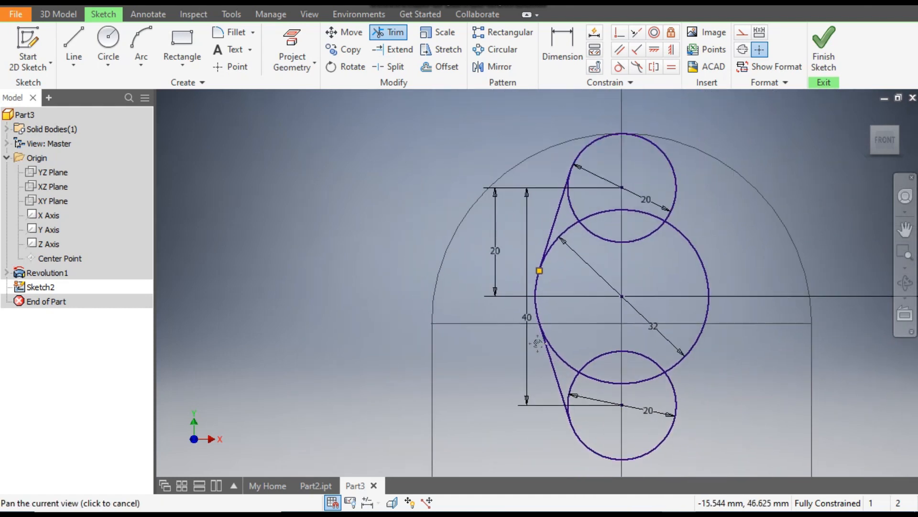
{"action": "key", "text": "Escape"}
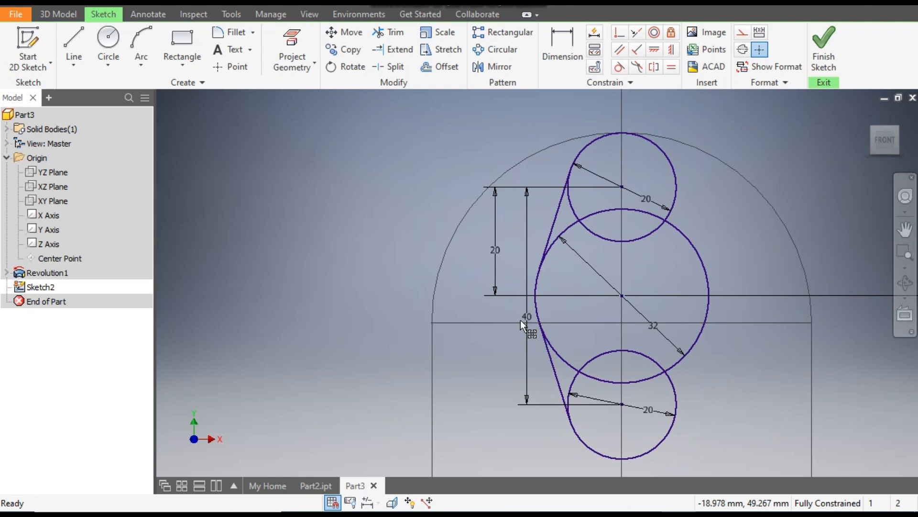
Draw a vertical line between the centres of the two 20 mm circles and convert it to construction geometry.
{"action": "left_click", "coordinate": [74, 48]}
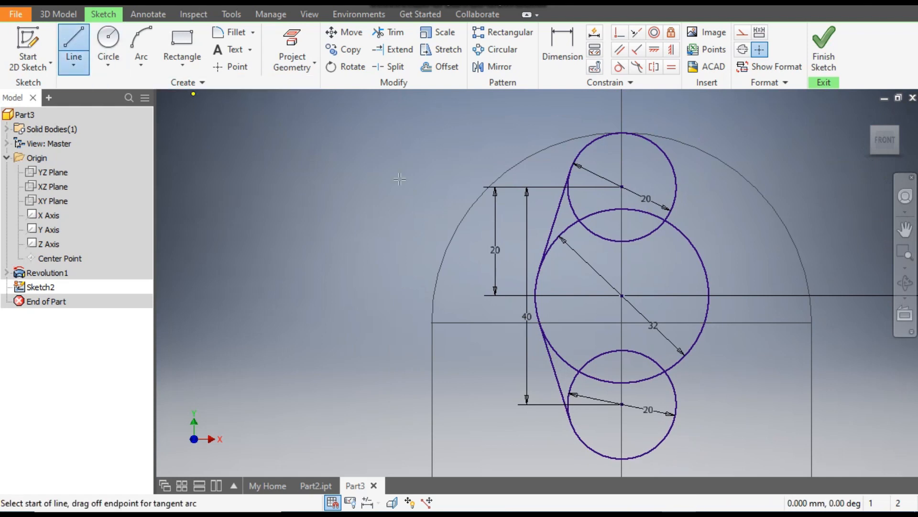
{"action": "left_click", "coordinate": [622, 187]}
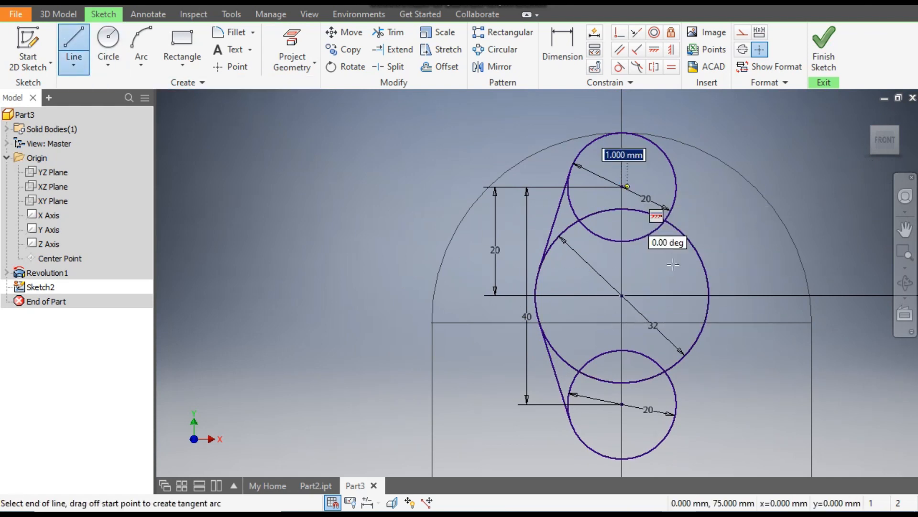
{"action": "left_click", "coordinate": [622, 405]}
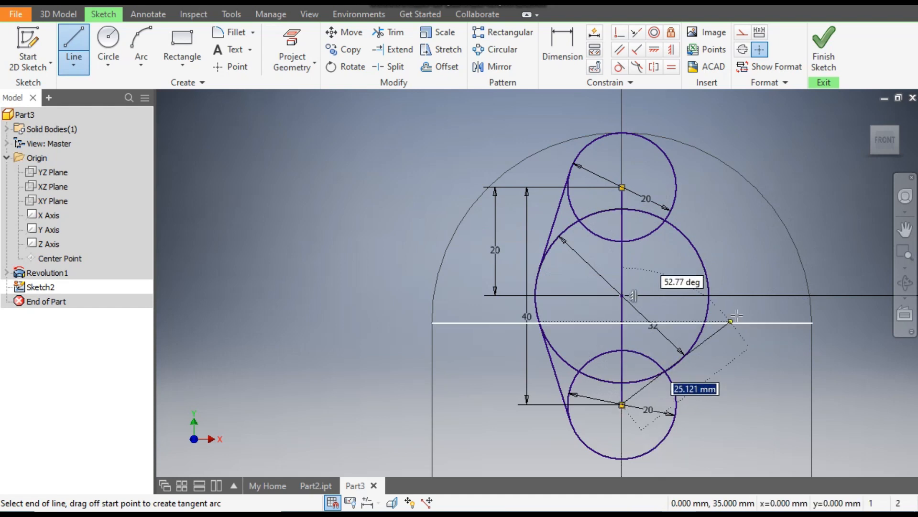
{"action": "key", "text": "Escape"}
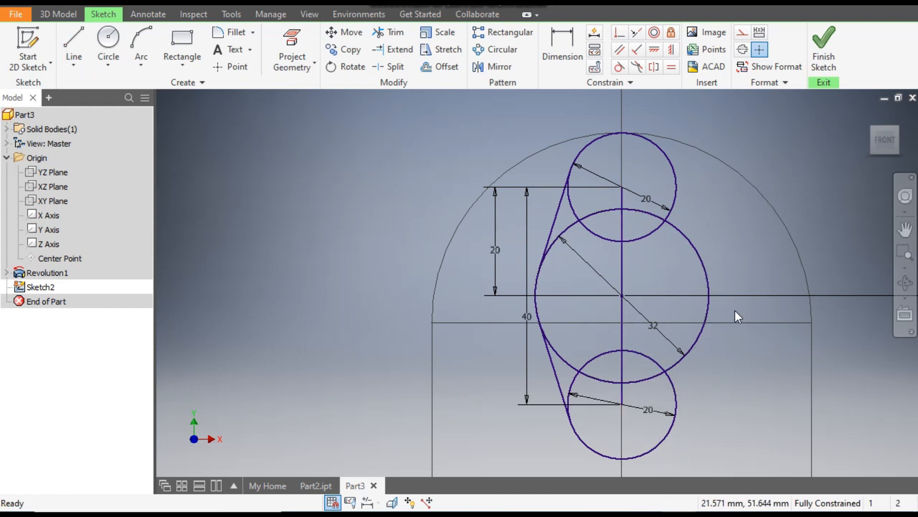
{"action": "left_click", "coordinate": [630, 262]}
{"action": "left_click", "coordinate": [742, 32]}
{"action": "left_click", "coordinate": [780, 142]}
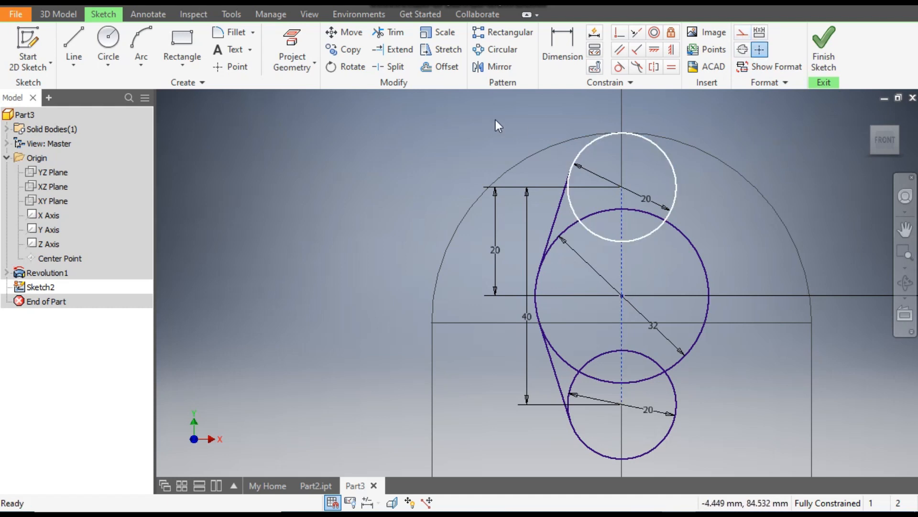
Mirror the two slanted tangent lines about the vertical construction line.
{"action": "left_click", "coordinate": [494, 66]}
{"action": "left_click", "coordinate": [555, 217]}
{"action": "left_click", "coordinate": [554, 362]}
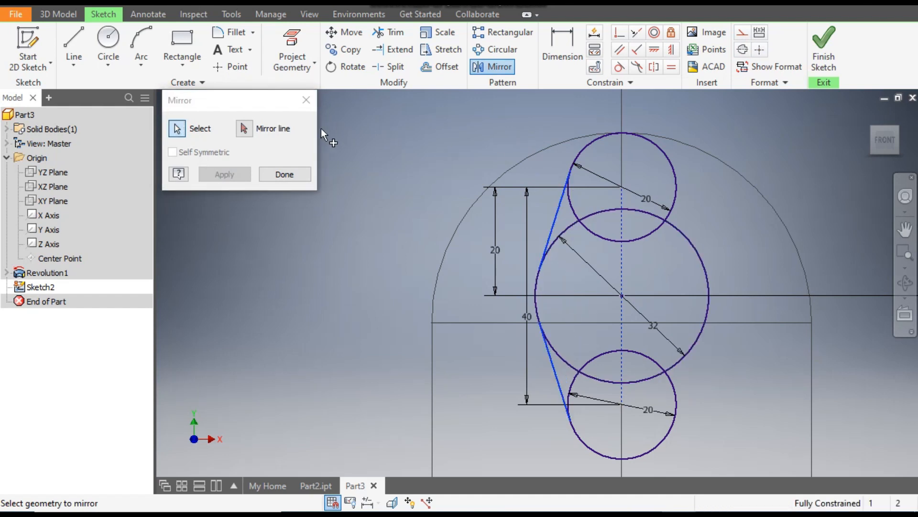
{"action": "left_click", "coordinate": [249, 133]}
{"action": "left_click", "coordinate": [622, 261]}
{"action": "left_click", "coordinate": [236, 176]}
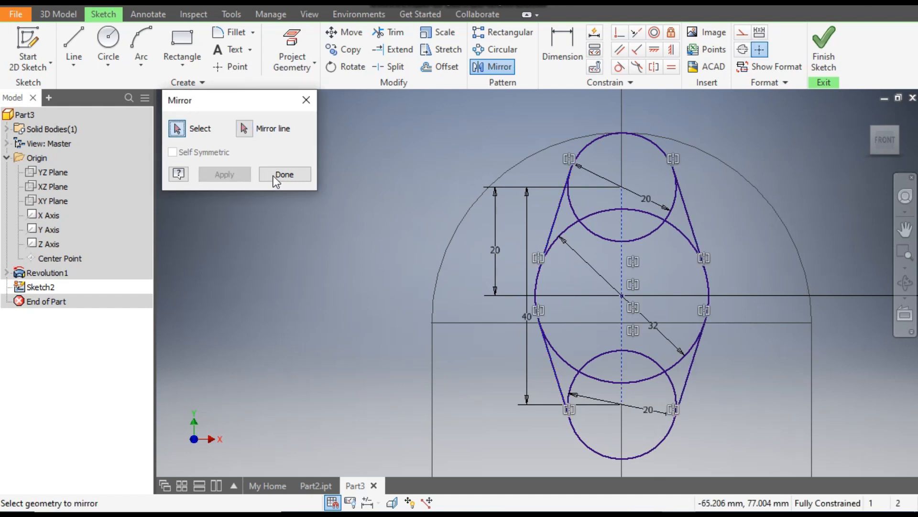
{"action": "left_click", "coordinate": [276, 174]}
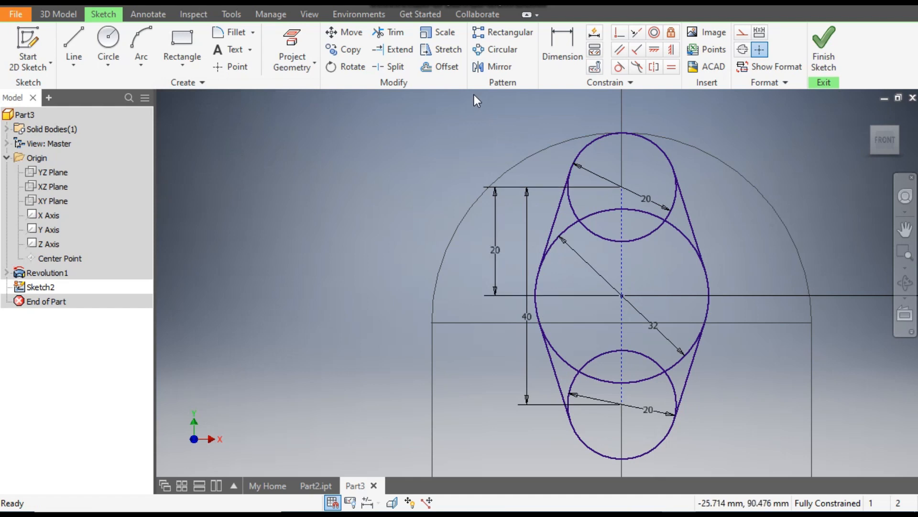
Trim the upper 20 mm circle's inner portion and the 32 mm circle's top arc, leaving only the upper outer outline.
{"action": "left_click", "coordinate": [394, 33]}
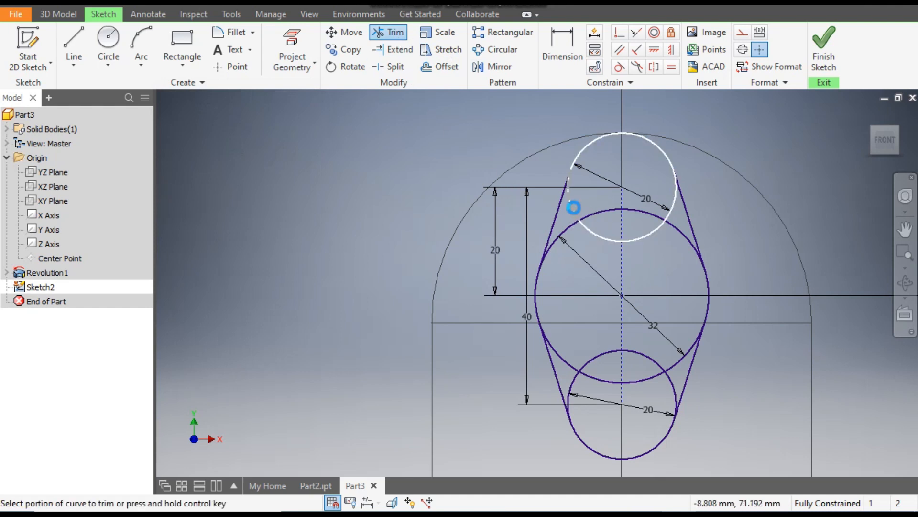
{"action": "left_click", "coordinate": [673, 201]}
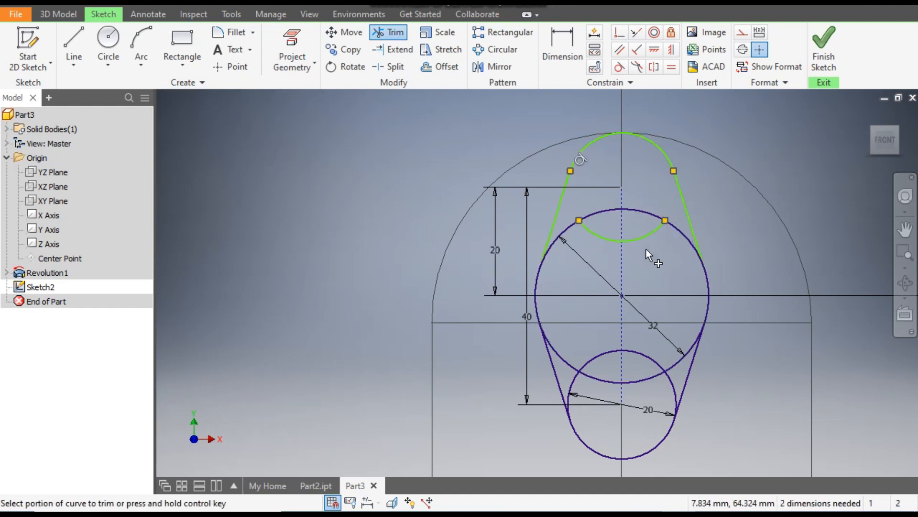
{"action": "left_click", "coordinate": [627, 237]}
{"action": "left_click", "coordinate": [569, 227]}
{"action": "left_click", "coordinate": [585, 230]}
{"action": "left_click", "coordinate": [643, 214]}
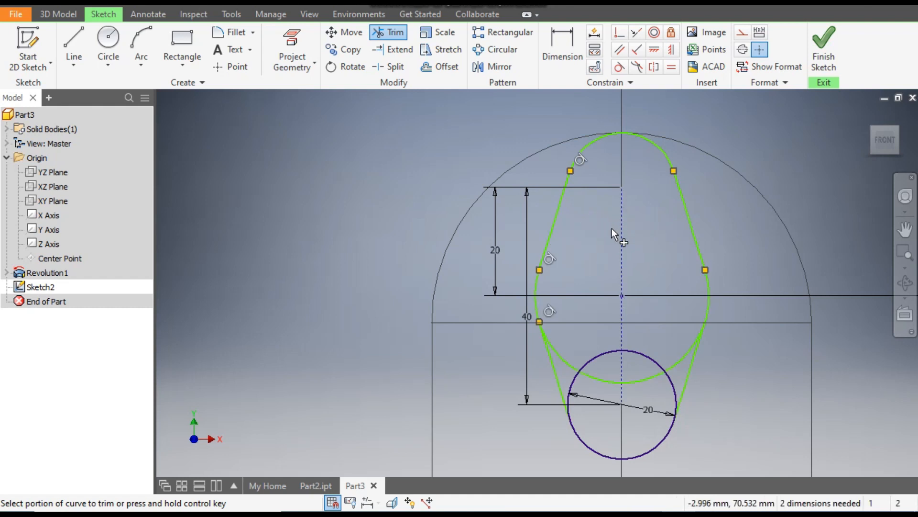
Trim the bottom 20 mm circle's inner portion and the 32 mm circle's bottom arc to complete the closed profile.
{"action": "left_click", "coordinate": [587, 362]}
{"action": "left_click", "coordinate": [594, 376]}
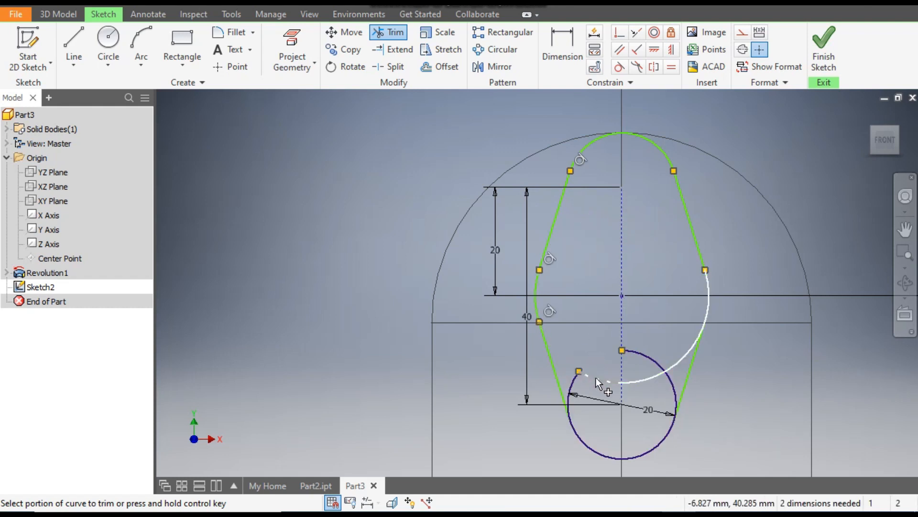
{"action": "left_click", "coordinate": [653, 378]}
{"action": "left_click", "coordinate": [660, 369]}
{"action": "left_click", "coordinate": [580, 383]}
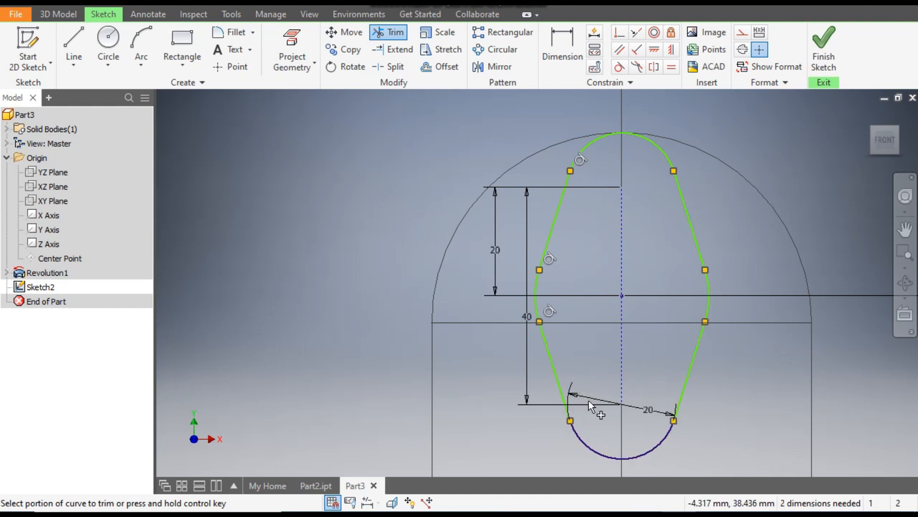
{"action": "key", "text": "Escape"}
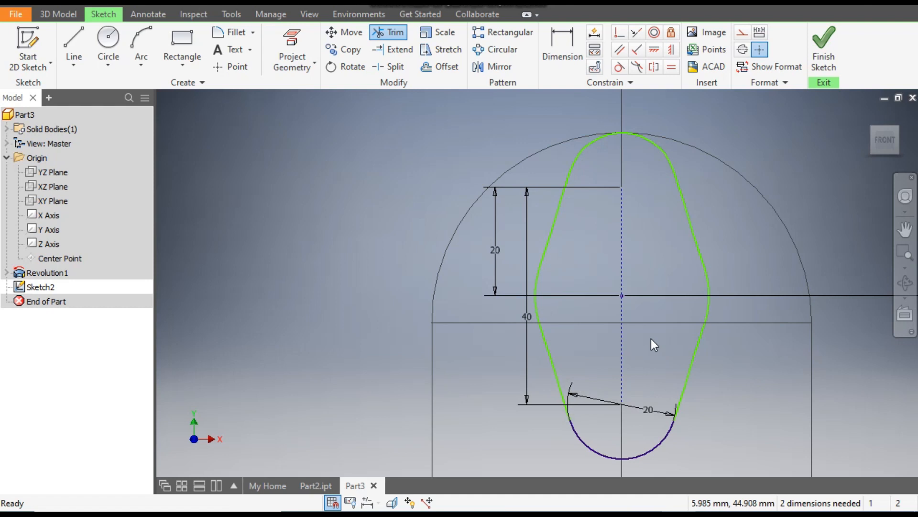
Try to constrain the profile's middle centre point vertically in line with the top arc's centre.
{"action": "left_click", "coordinate": [671, 50]}
{"action": "left_click", "coordinate": [622, 296]}
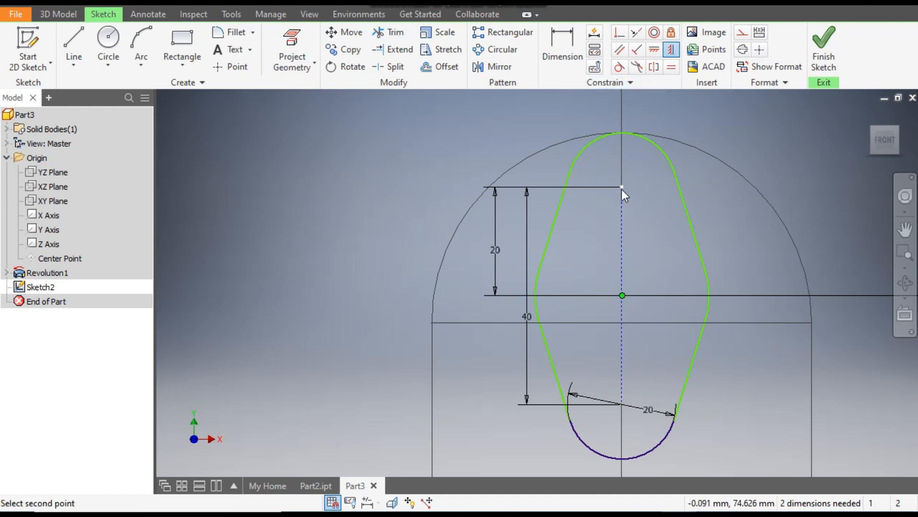
{"action": "left_click", "coordinate": [621, 188]}
{"action": "left_click", "coordinate": [309, 123]}
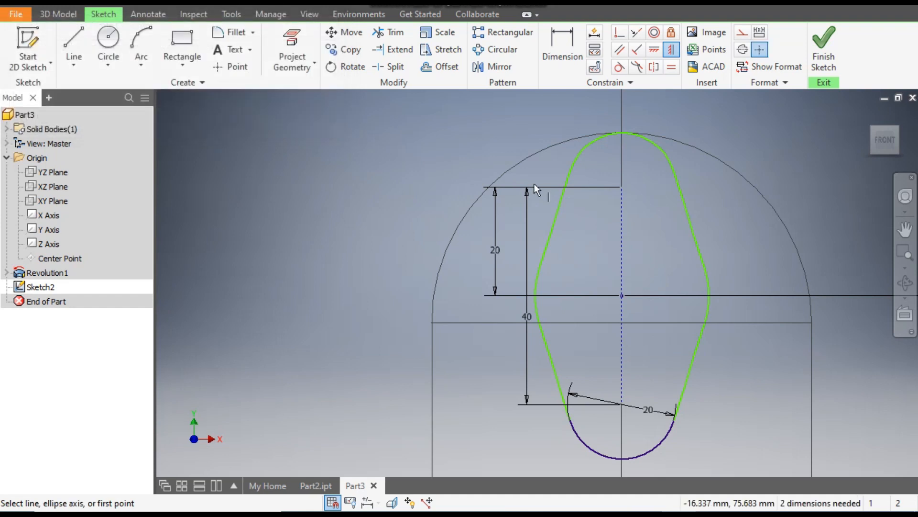
Dimension the top arc with a 10 mm radius and the right side arc with a 16 mm radius.
{"action": "key", "text": "d"}
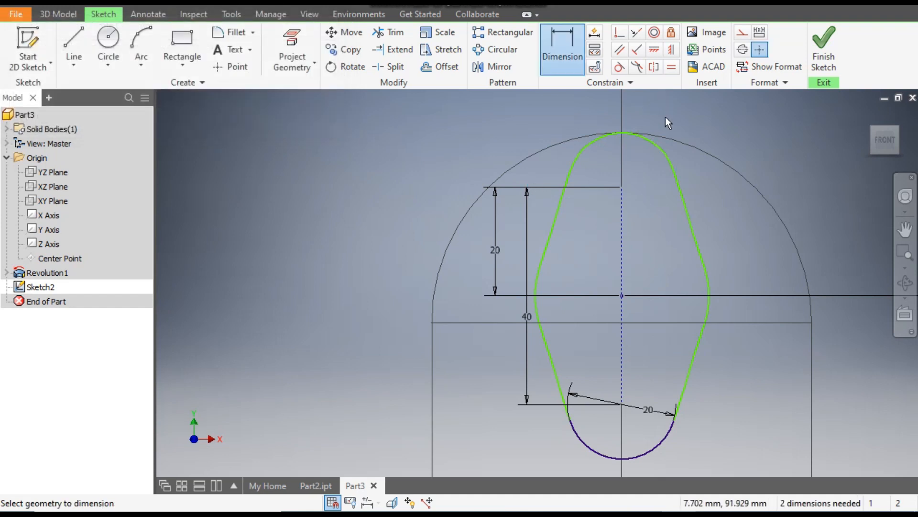
{"action": "left_click", "coordinate": [651, 145]}
{"action": "left_click", "coordinate": [672, 113]}
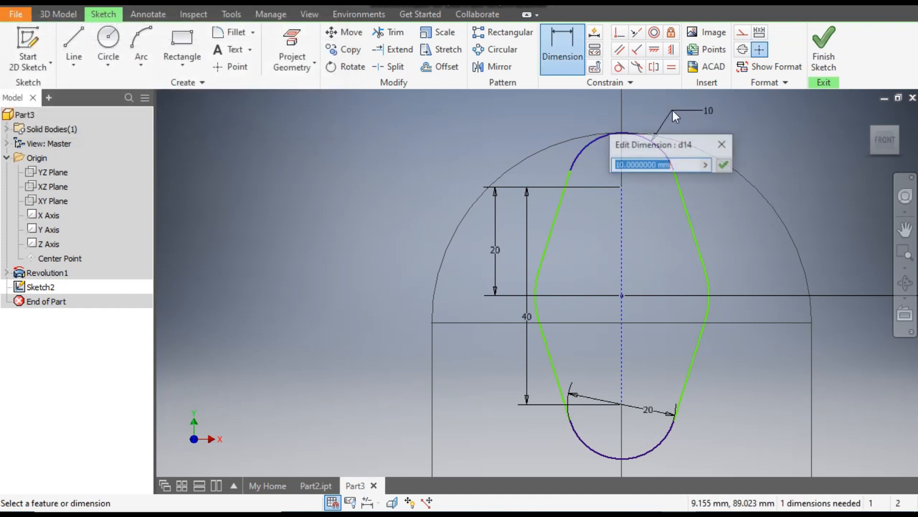
{"action": "left_click", "coordinate": [722, 162]}
{"action": "left_click", "coordinate": [709, 279]}
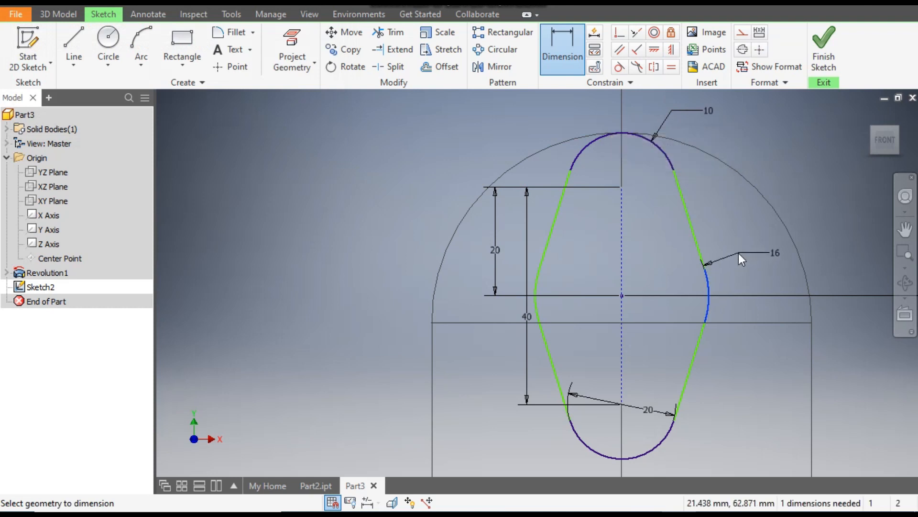
{"action": "left_click", "coordinate": [740, 252]}
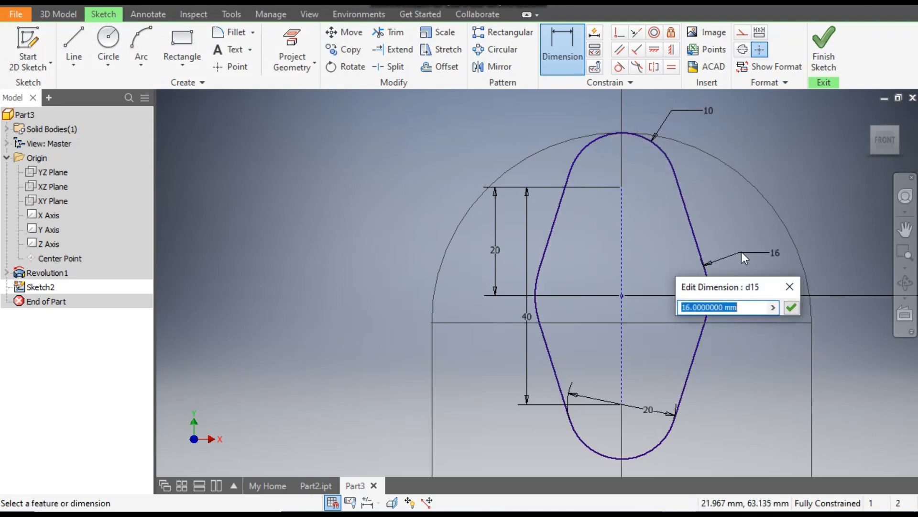
{"action": "left_click", "coordinate": [790, 308]}
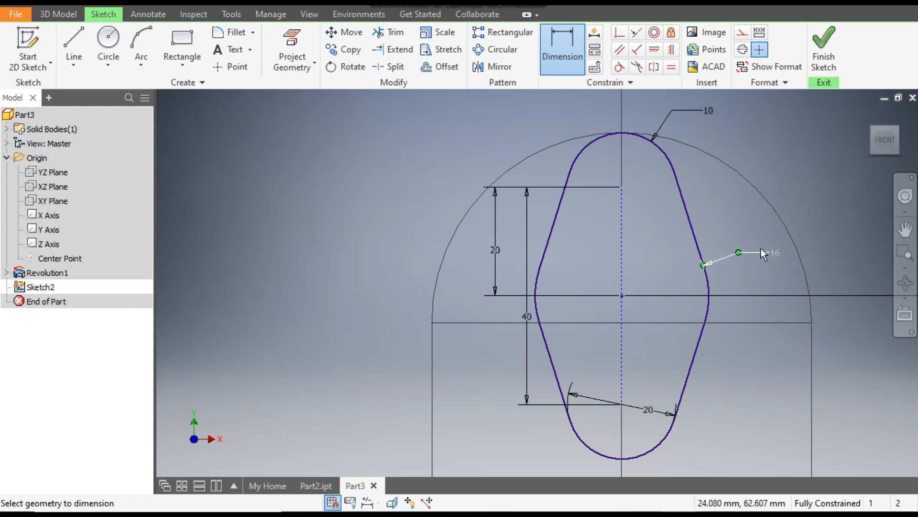
Extrude the closed side flange profile 70 mm outward from the domed body as a joined solid.
{"action": "scroll", "coordinate": [766, 305], "scroll_direction": "down", "scroll_amount": 2}
{"action": "mouse_move", "coordinate": [766, 305]}
{"action": "middle_mouse_down"}
{"action": "mouse_move", "coordinate": [701, 270]}
{"action": "mouse_move", "coordinate": [672, 274]}
{"action": "middle_mouse_up"}
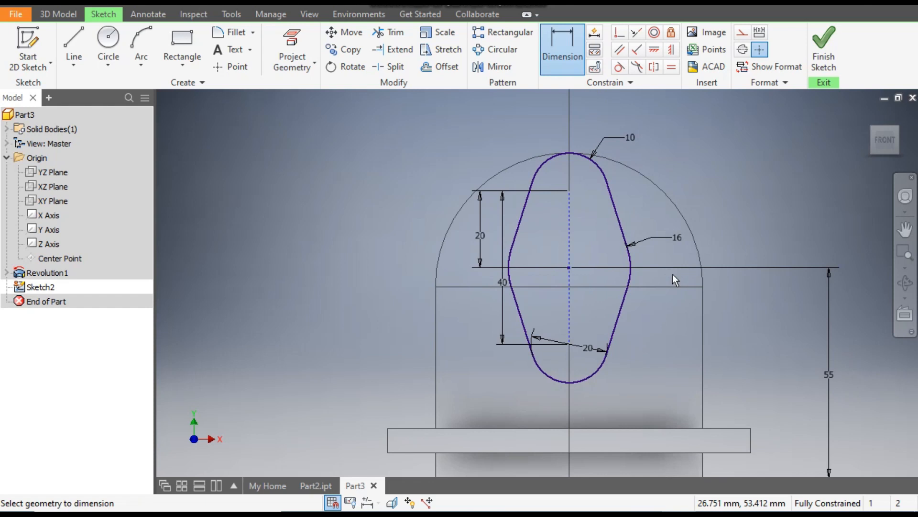
{"action": "left_click", "coordinate": [61, 14]}
{"action": "left_click", "coordinate": [74, 45]}
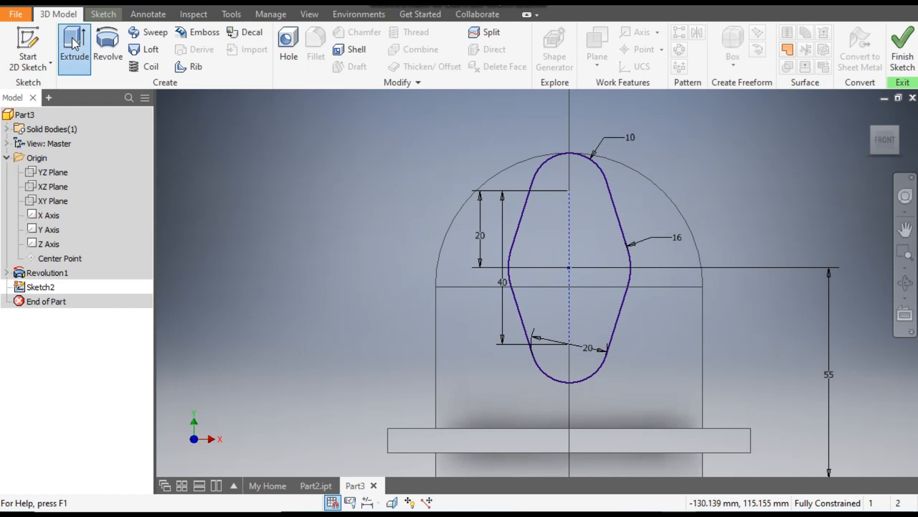
{"action": "scroll", "coordinate": [564, 134], "scroll_direction": "up", "scroll_amount": 3}
{"action": "left_click", "coordinate": [896, 129]}
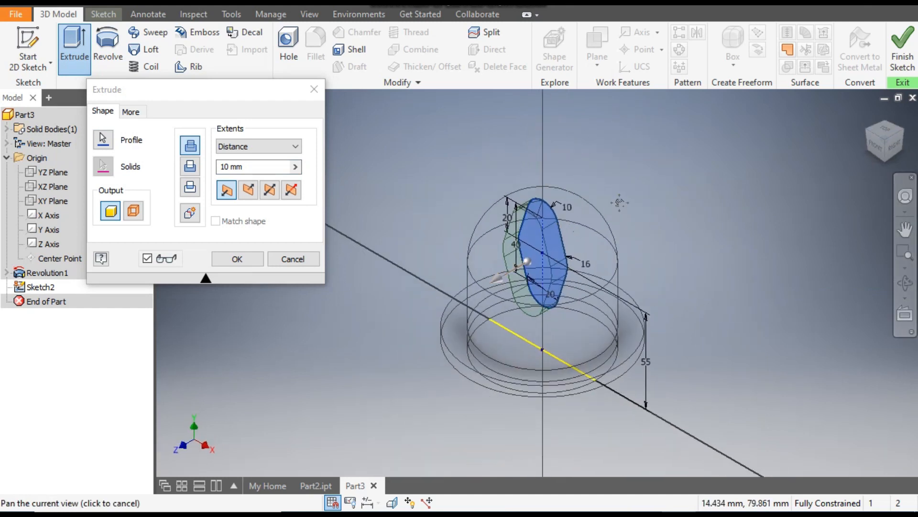
{"action": "left_click", "coordinate": [217, 181]}
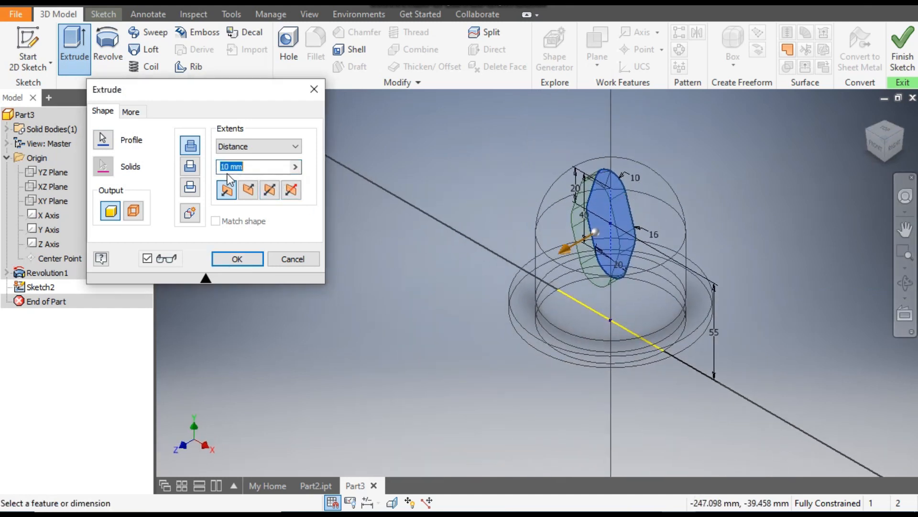
{"action": "type", "text": "70"}
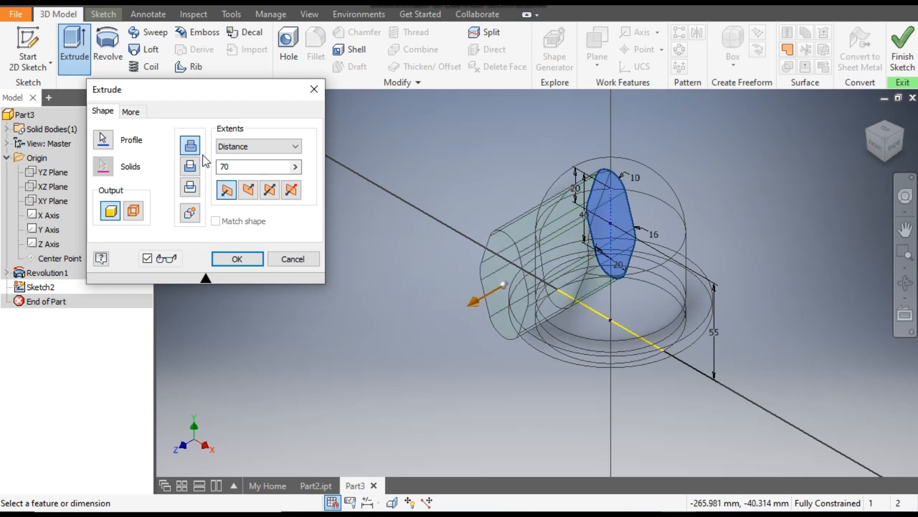
{"action": "left_click", "coordinate": [237, 258]}
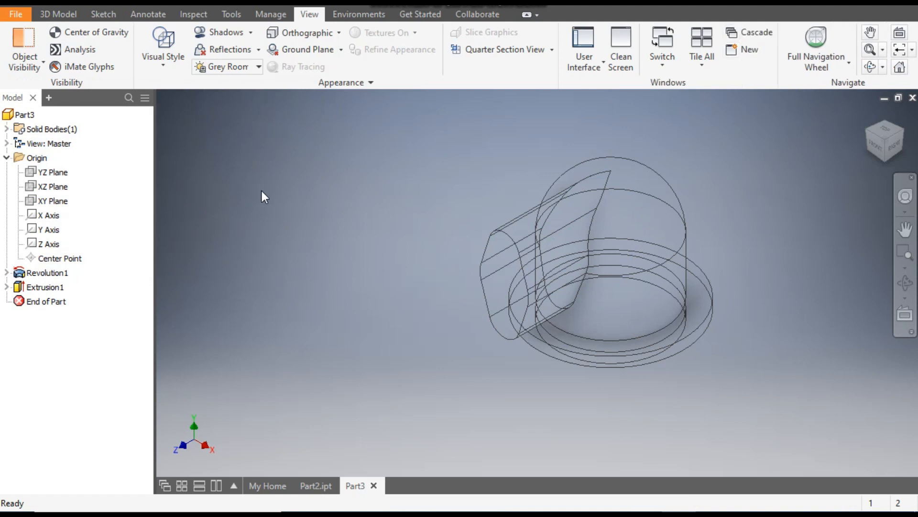
Switch the model's visual style from wireframe to Shaded with Edges.
{"action": "left_click", "coordinate": [162, 70]}
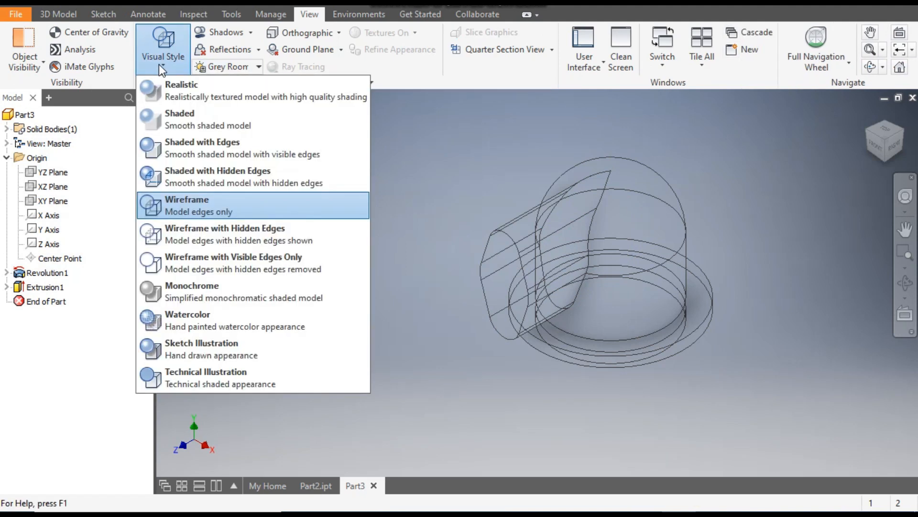
{"action": "left_click", "coordinate": [199, 143]}
{"action": "scroll", "coordinate": [518, 293], "scroll_direction": "down", "scroll_amount": 3}
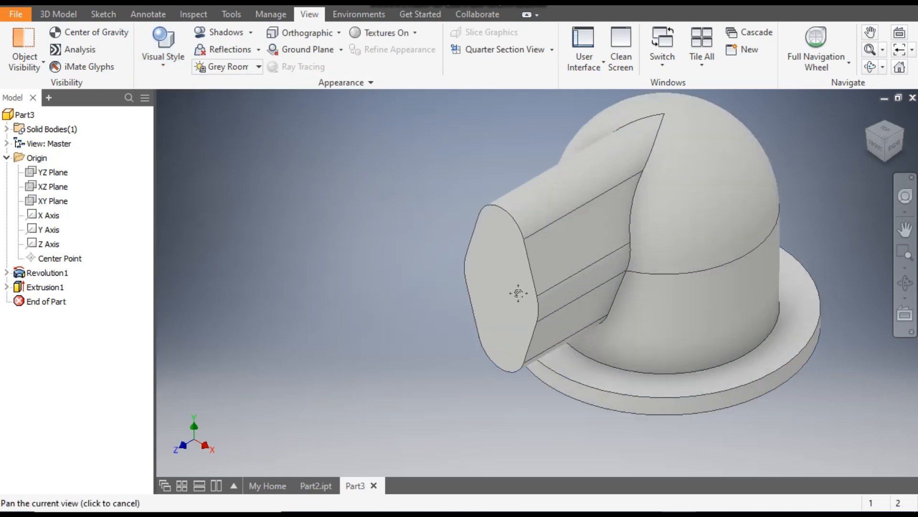
{"action": "middle_click_drag", "start_coordinate": [518, 293], "coordinate": [498, 321]}
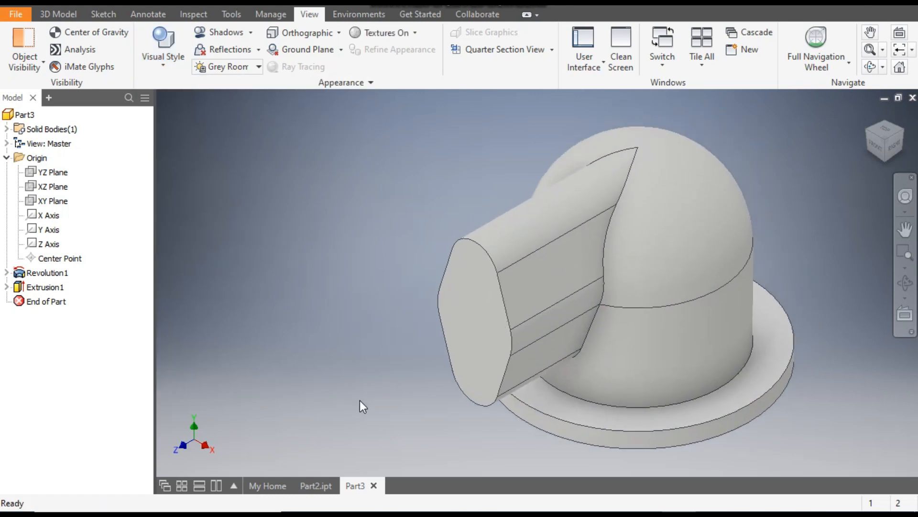
Start a sketch on the side flange's end face and draw a 20 mm circle centred on the side arc's centre.
{"action": "left_click", "coordinate": [483, 300]}
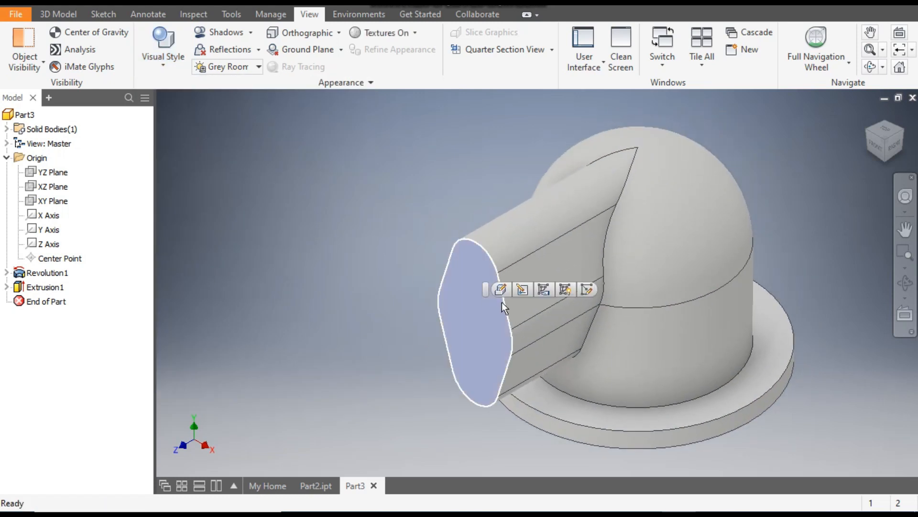
{"action": "left_click", "coordinate": [588, 289]}
{"action": "middle_click_drag", "start_coordinate": [722, 240], "coordinate": [715, 340]}
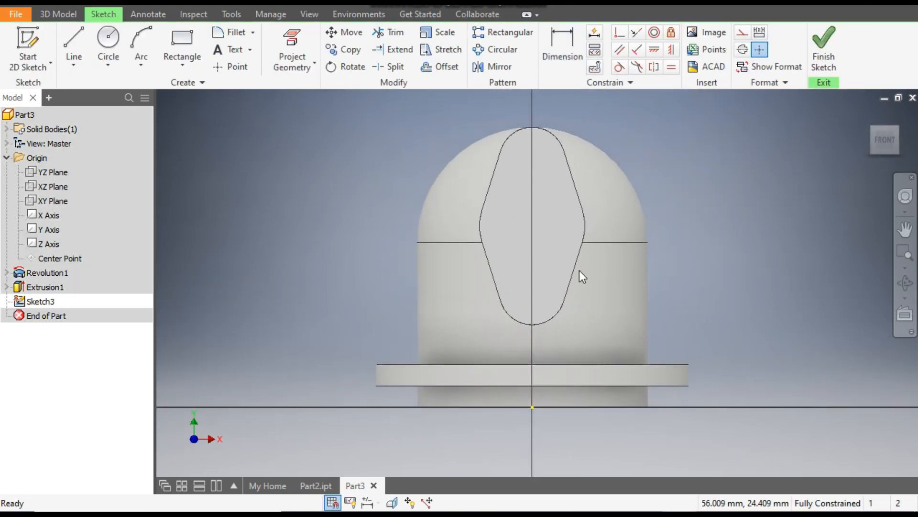
{"action": "left_click", "coordinate": [113, 37]}
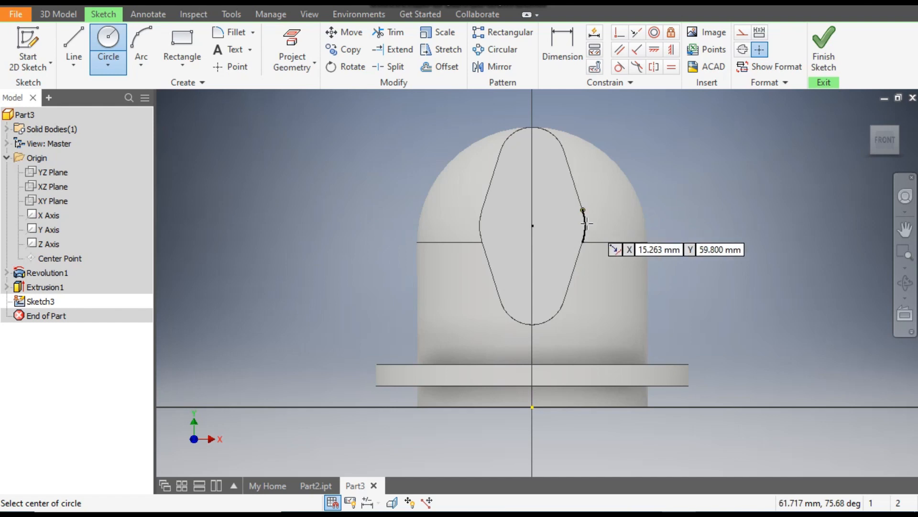
{"action": "left_click", "coordinate": [532, 225]}
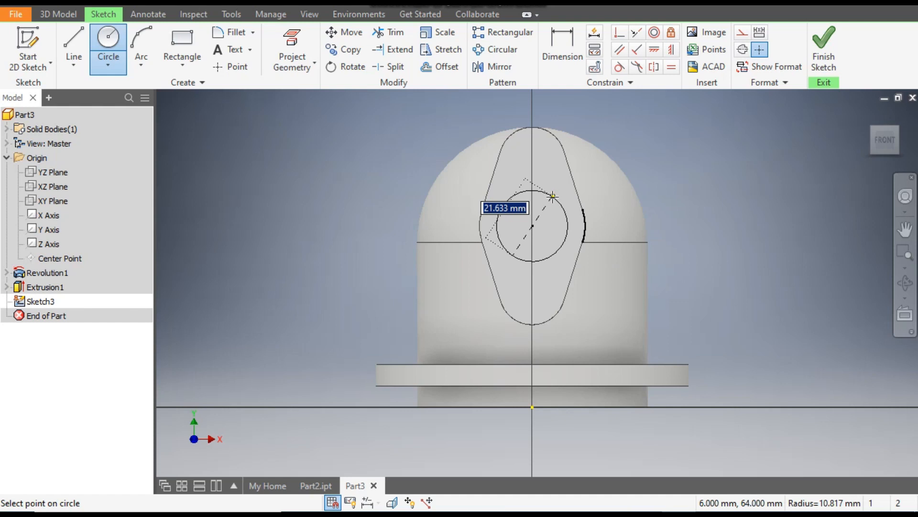
{"action": "type", "text": "20"}
{"action": "key", "text": "Return"}
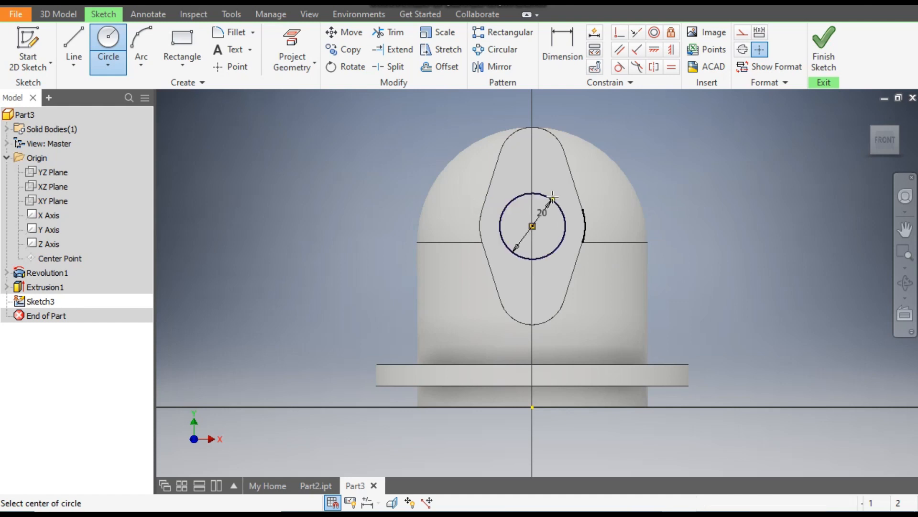
Cut the 20 mm circle 70 mm through the side flange toward the domed body.
{"action": "left_click", "coordinate": [64, 15]}
{"action": "left_click", "coordinate": [74, 42]}
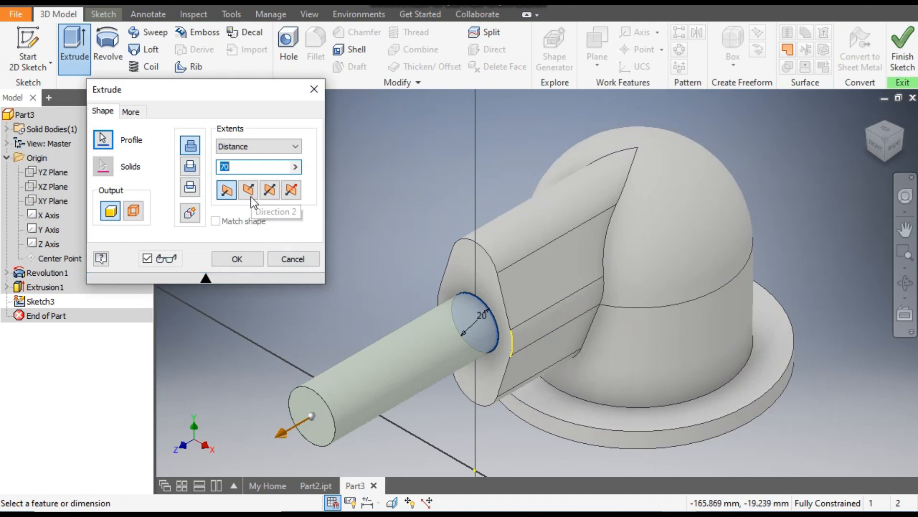
{"action": "left_click", "coordinate": [249, 190]}
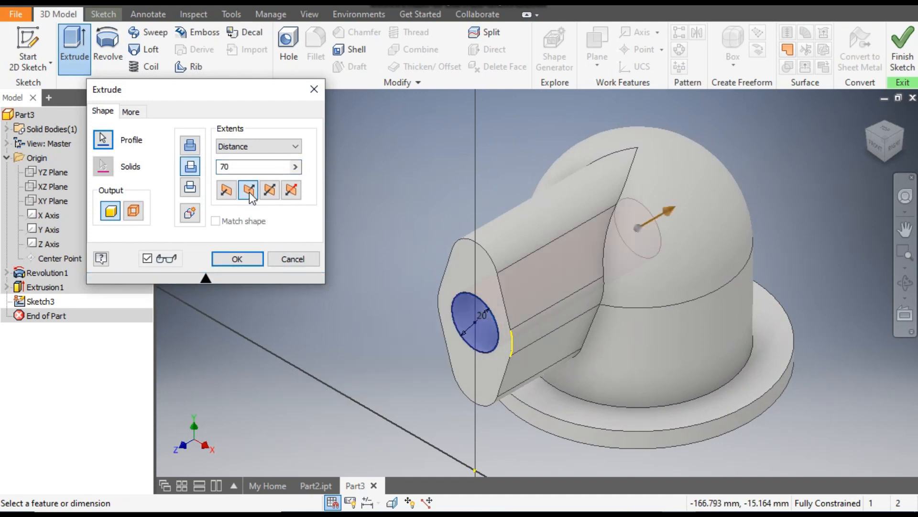
{"action": "double_click", "coordinate": [218, 171]}
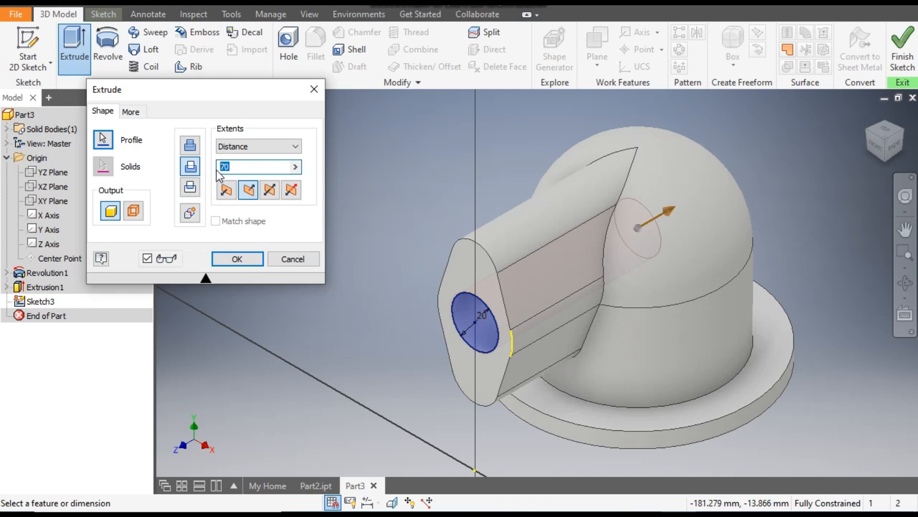
{"action": "left_click", "coordinate": [241, 264]}
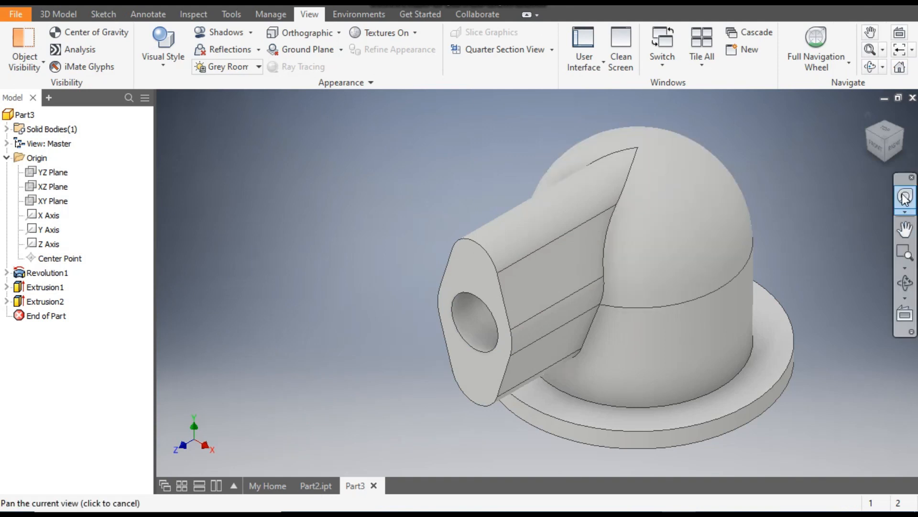
Start a new sketch on the side flange's end face and draw a 10 mm circle concentric with its upper arc.
{"action": "left_click", "coordinate": [877, 142]}
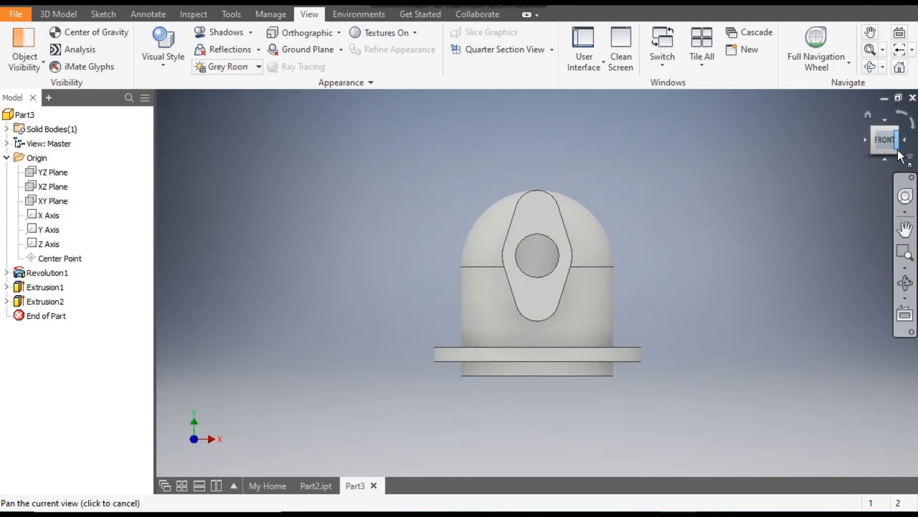
{"action": "left_click", "coordinate": [898, 152]}
{"action": "left_click", "coordinate": [886, 153]}
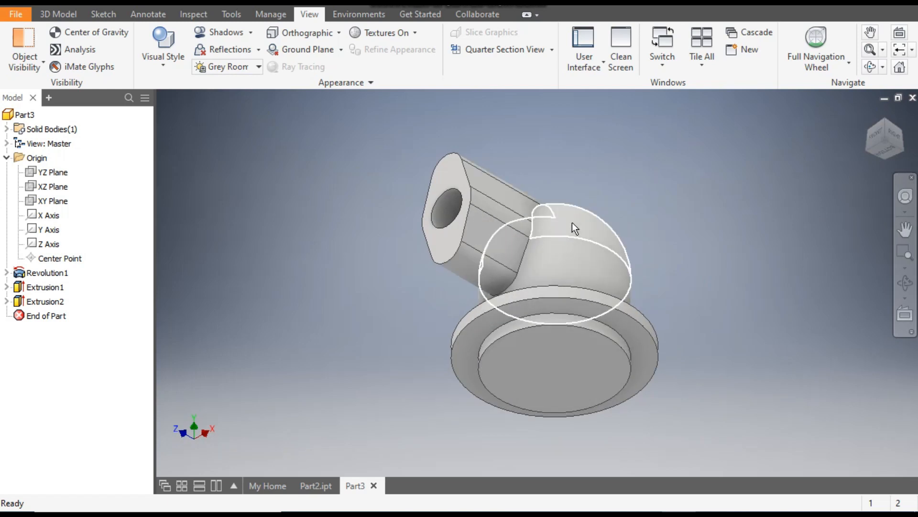
{"action": "left_click", "coordinate": [888, 122]}
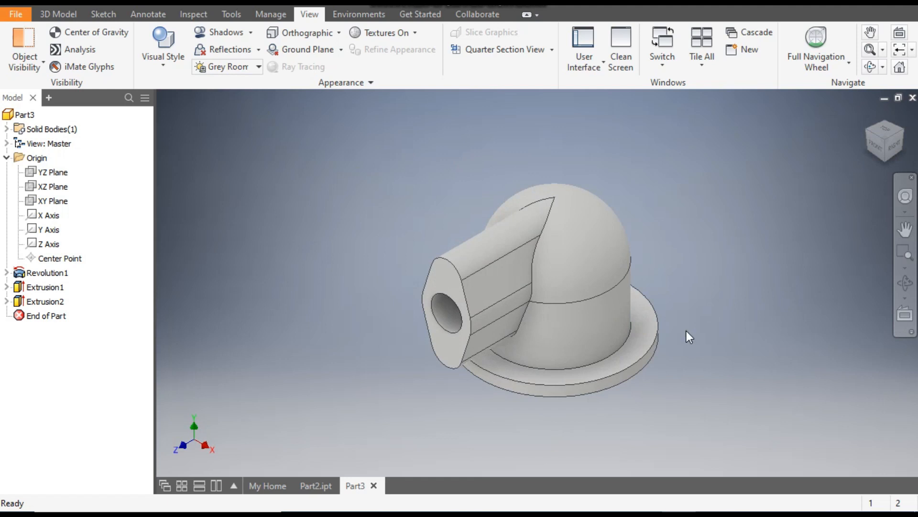
{"action": "left_click", "coordinate": [448, 280]}
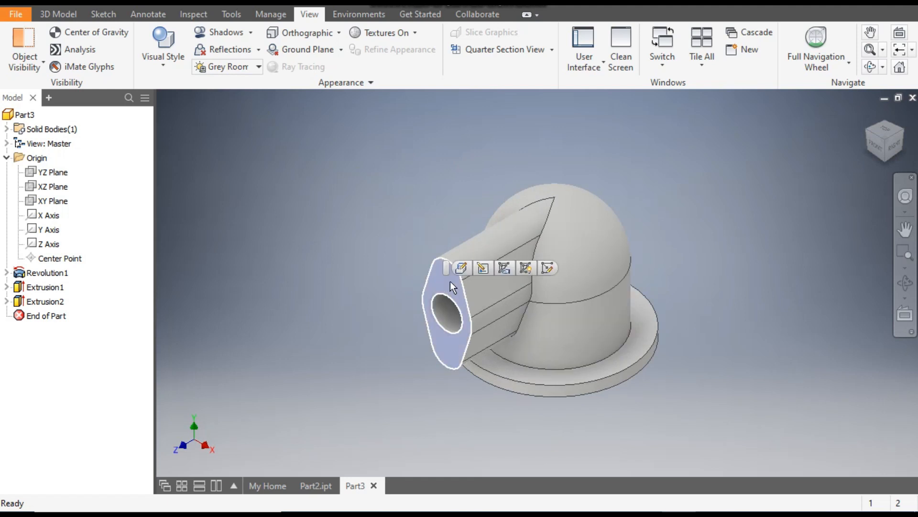
{"action": "left_click", "coordinate": [548, 268]}
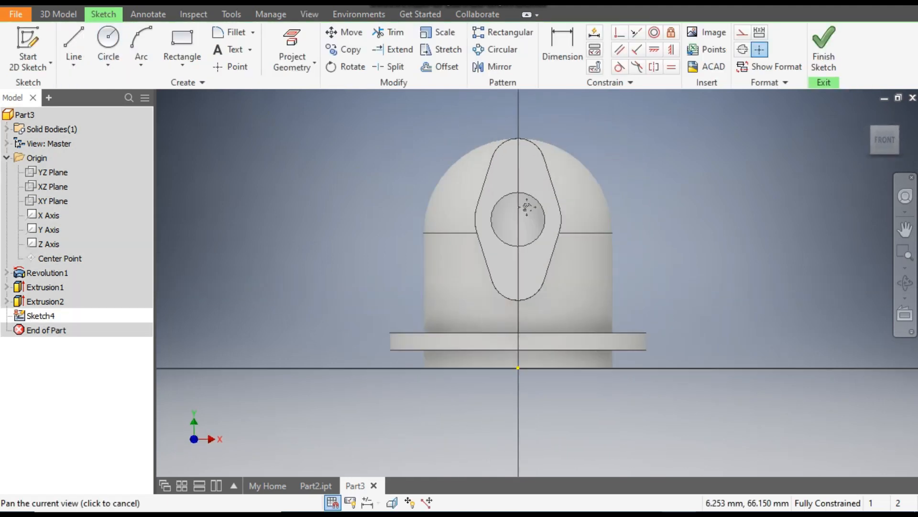
{"action": "left_click", "coordinate": [112, 44]}
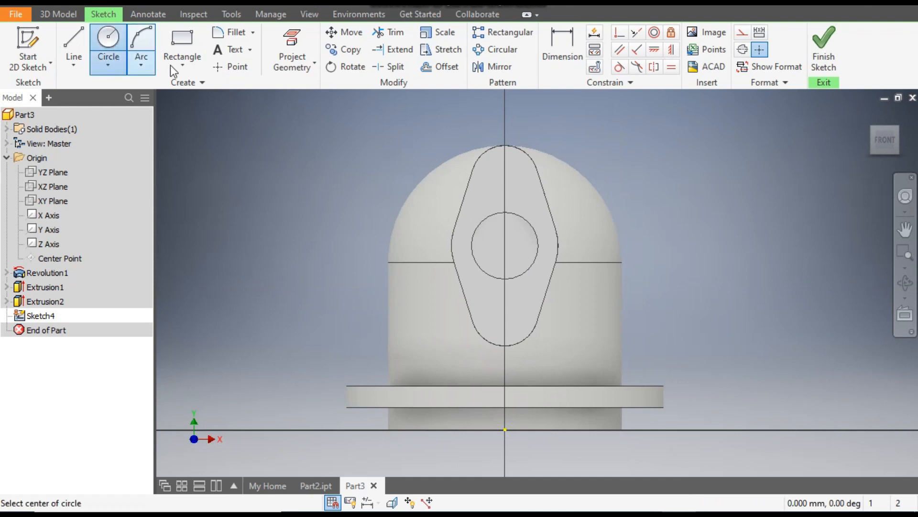
{"action": "left_click", "coordinate": [505, 179]}
{"action": "type", "text": "10"}
{"action": "key", "text": "Return"}
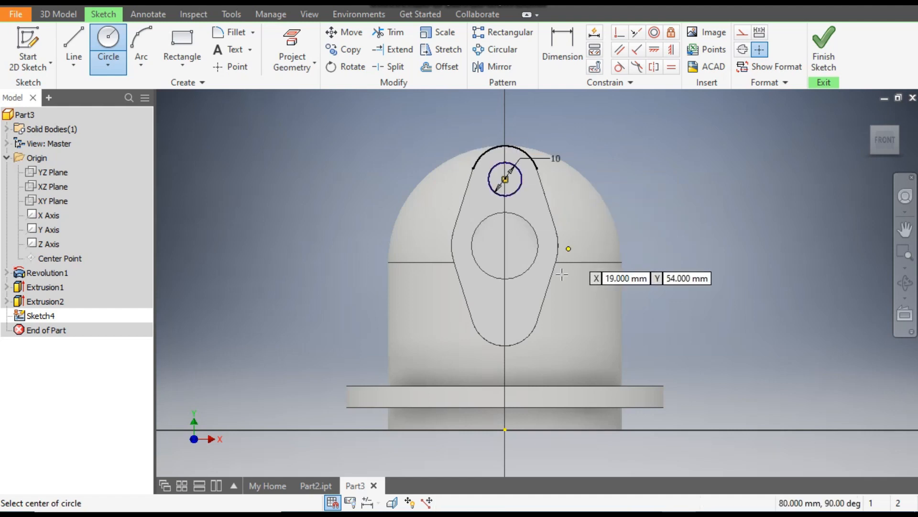
Draw a second 10 mm circle concentric with the lower arc of the flange's end face.
{"action": "left_click", "coordinate": [505, 312]}
{"action": "type", "text": "10"}
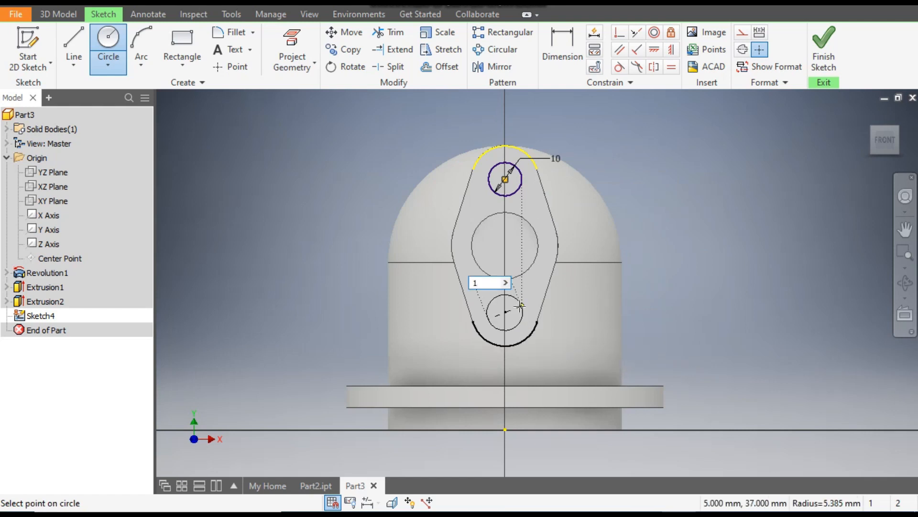
{"action": "key", "text": "Return"}
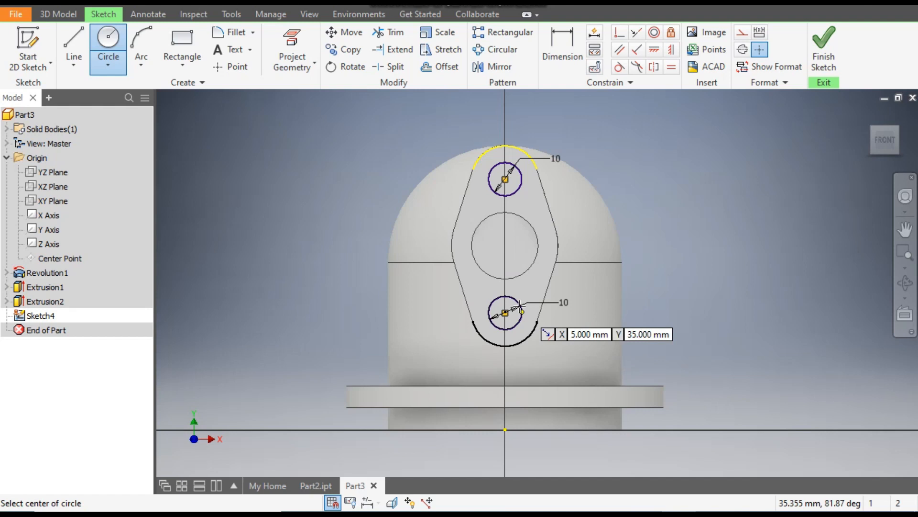
Cut both 10 mm circles 25 mm deep into the side flange.
{"action": "left_click", "coordinate": [66, 13]}
{"action": "left_click", "coordinate": [76, 39]}
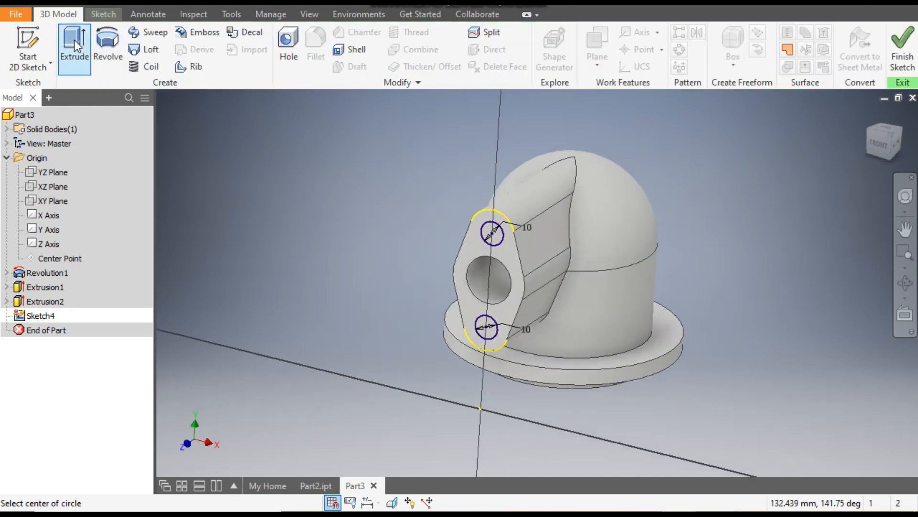
{"action": "left_click", "coordinate": [449, 276]}
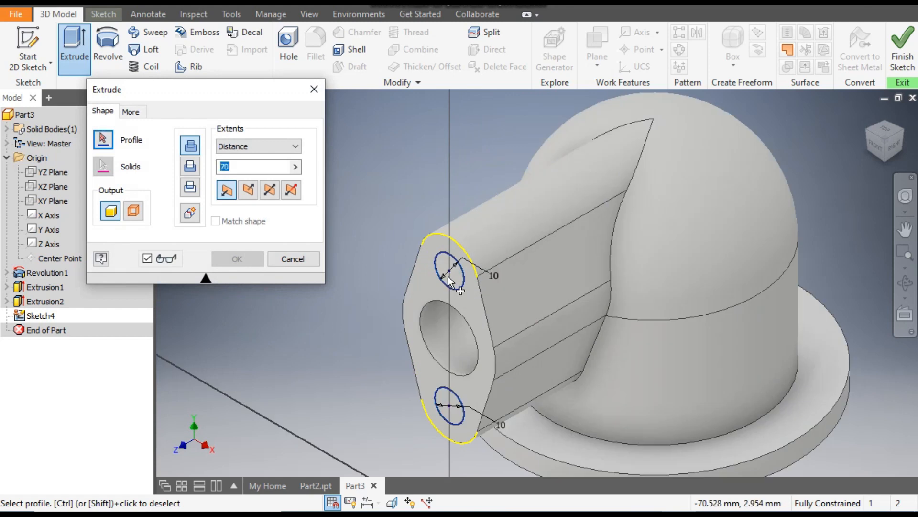
{"action": "left_click", "coordinate": [451, 409]}
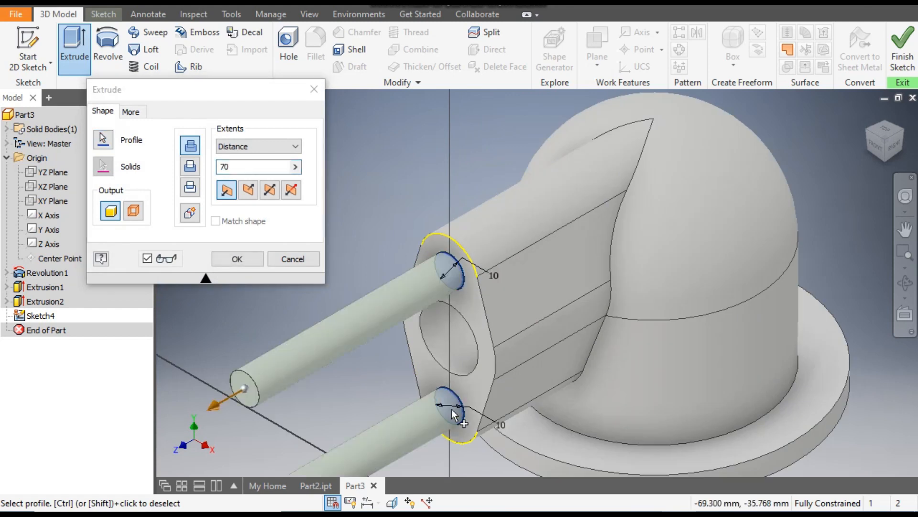
{"action": "left_click", "coordinate": [193, 170]}
{"action": "left_click", "coordinate": [218, 168]}
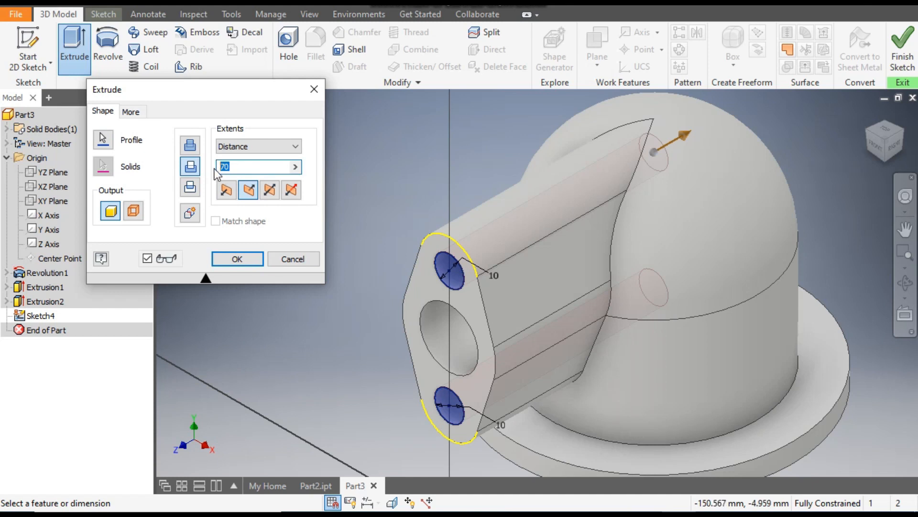
{"action": "type", "text": "25"}
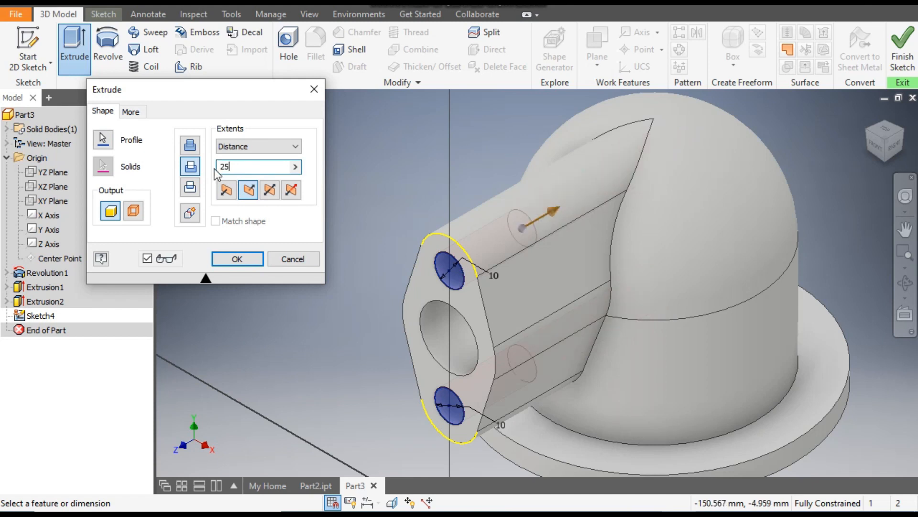
{"action": "left_click", "coordinate": [235, 257]}
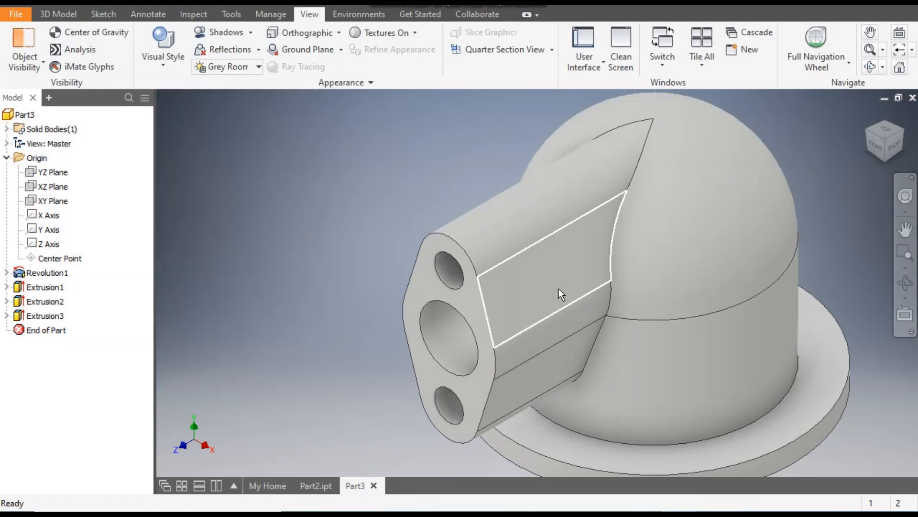
{"action": "scroll", "coordinate": [626, 215], "scroll_direction": "up", "scroll_amount": 2}
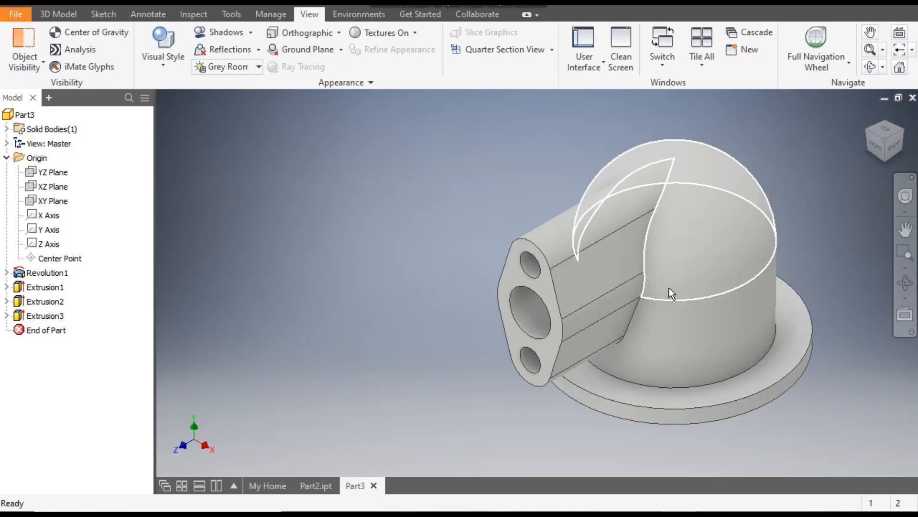
{"action": "left_click", "coordinate": [57, 14]}
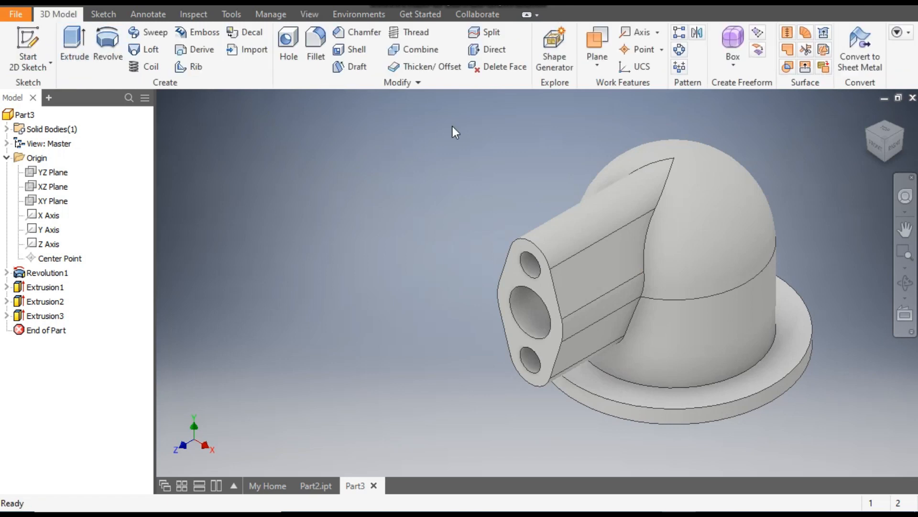
Circular-pattern the side flange, its bore and bolt holes about the domed body's axis, with 2 occurrences over 45 degrees in the flipped direction.
{"action": "left_click", "coordinate": [681, 53]}
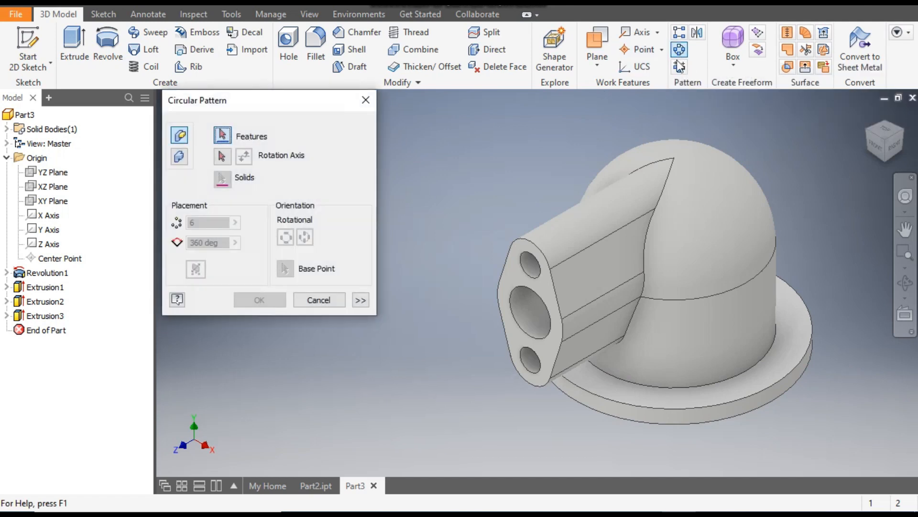
{"action": "left_click", "coordinate": [587, 234]}
{"action": "left_click", "coordinate": [52, 304]}
{"action": "left_click", "coordinate": [53, 316]}
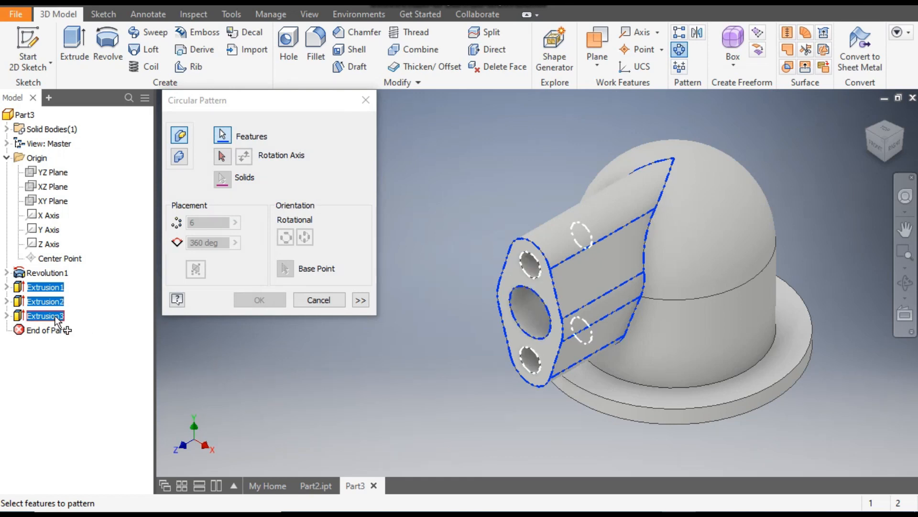
{"action": "left_click", "coordinate": [223, 161]}
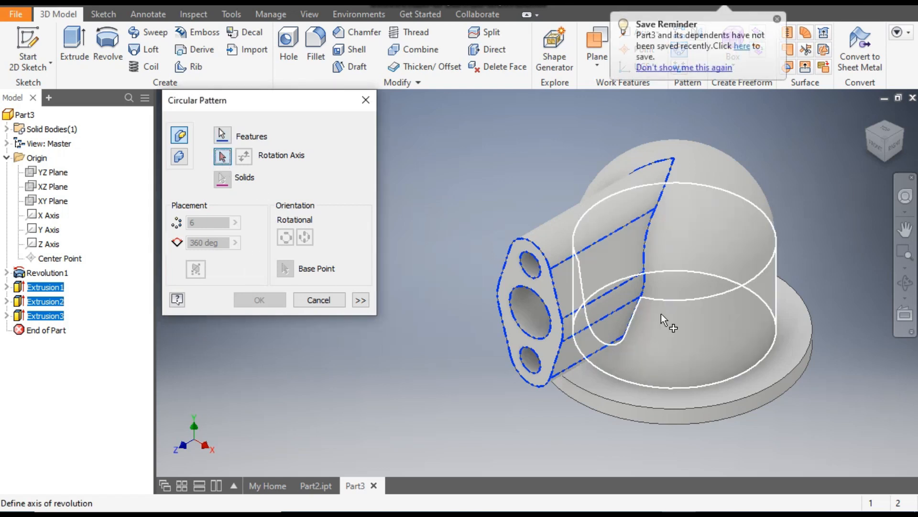
{"action": "left_click", "coordinate": [728, 320]}
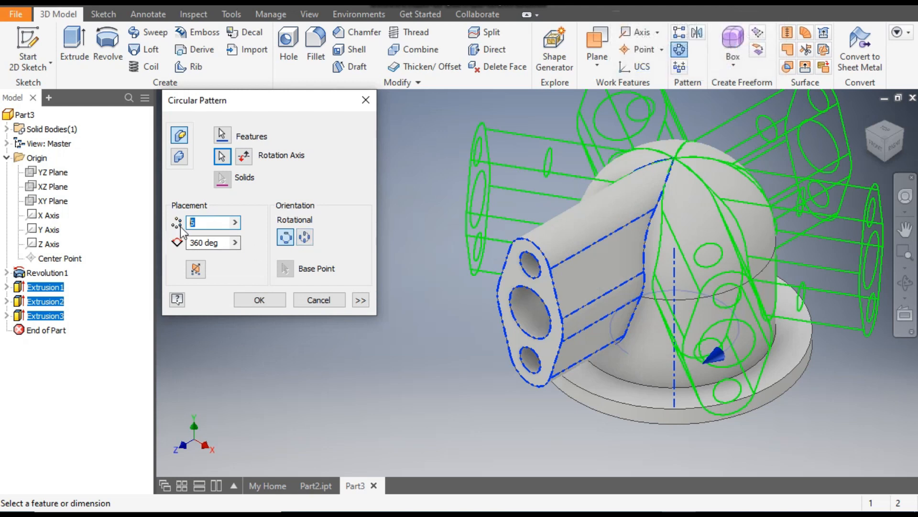
{"action": "type", "text": "2"}
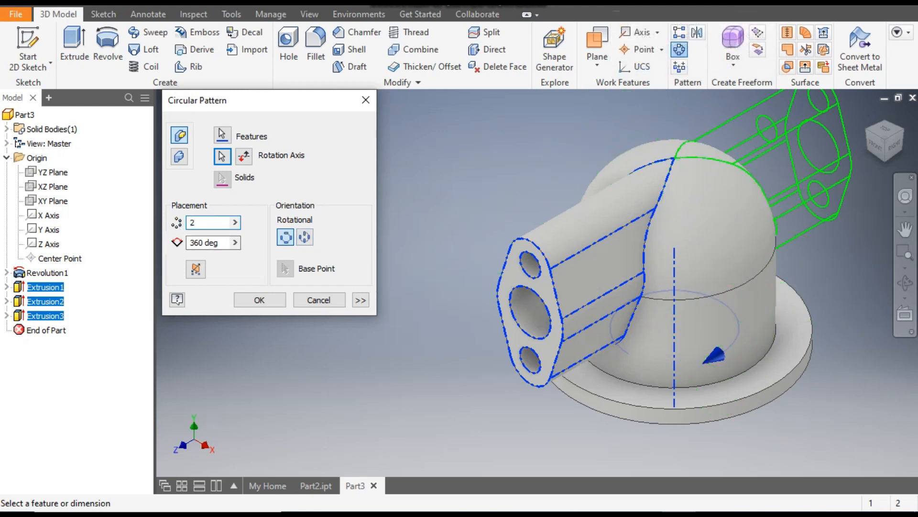
{"action": "double_click", "coordinate": [210, 243]}
{"action": "type", "text": "45"}
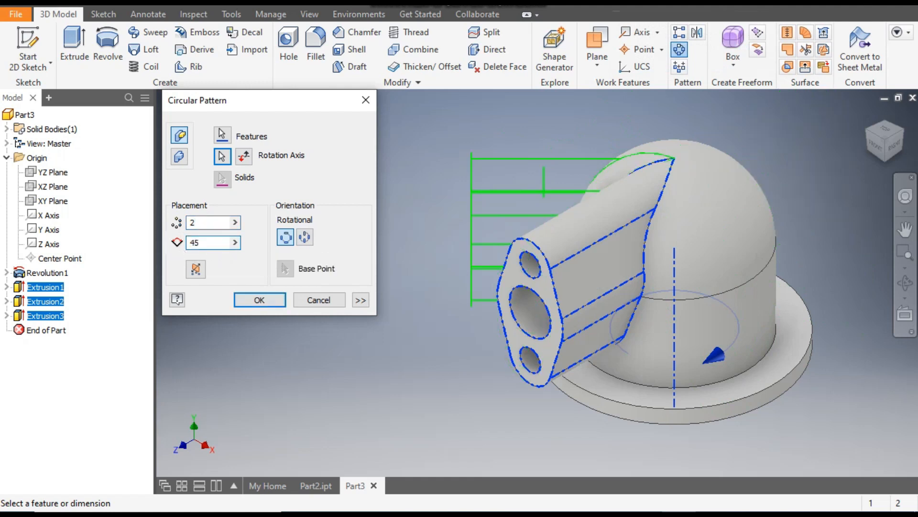
{"action": "left_click", "coordinate": [245, 157]}
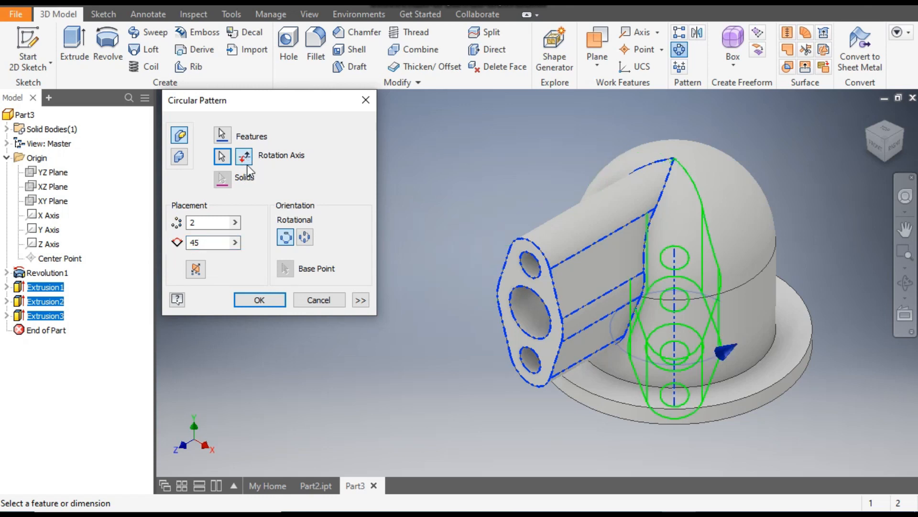
{"action": "left_click", "coordinate": [259, 299]}
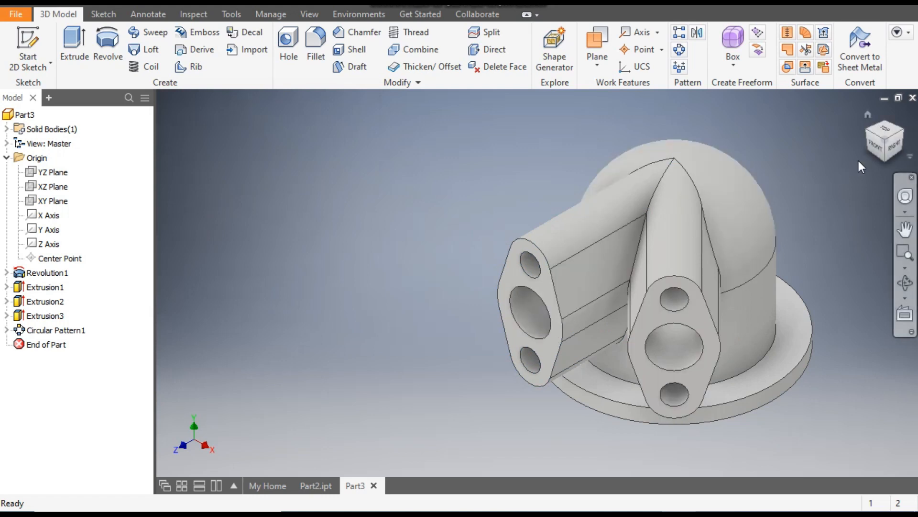
Inspect the patterned flanges and compare them with the finished reference model in Part2.ipt.
{"action": "left_click", "coordinate": [883, 148]}
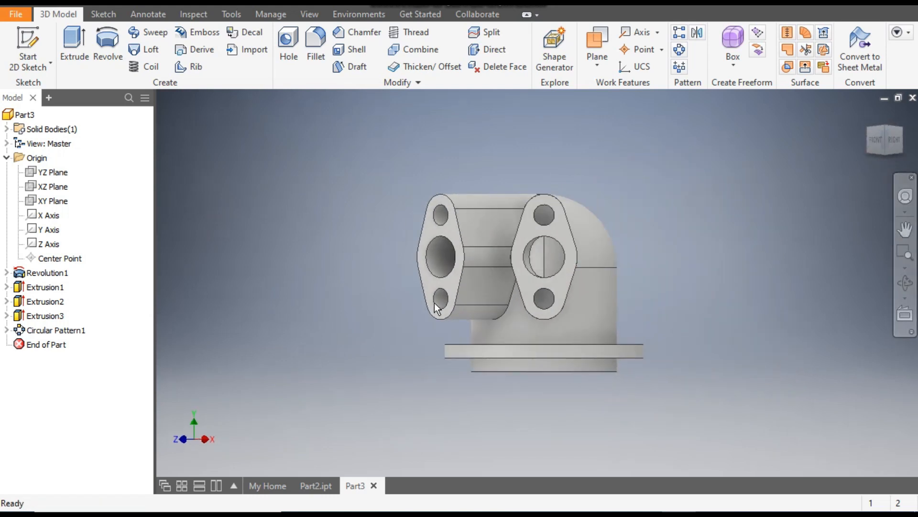
{"action": "left_click", "coordinate": [885, 127]}
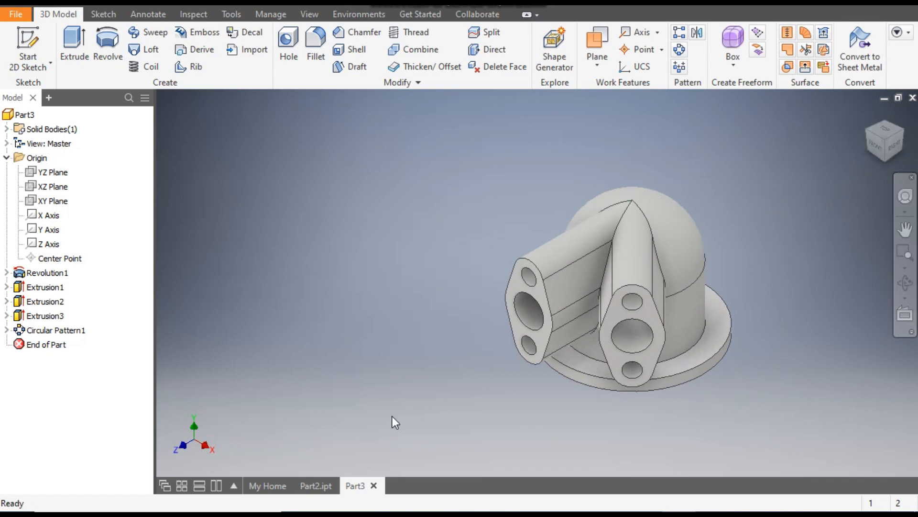
{"action": "left_click", "coordinate": [321, 485]}
{"action": "left_click", "coordinate": [867, 143]}
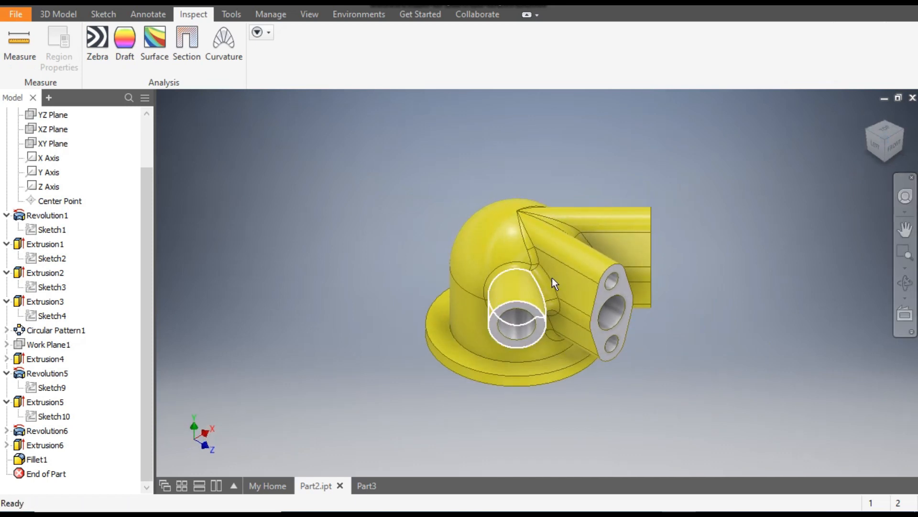
{"action": "left_click", "coordinate": [367, 486]}
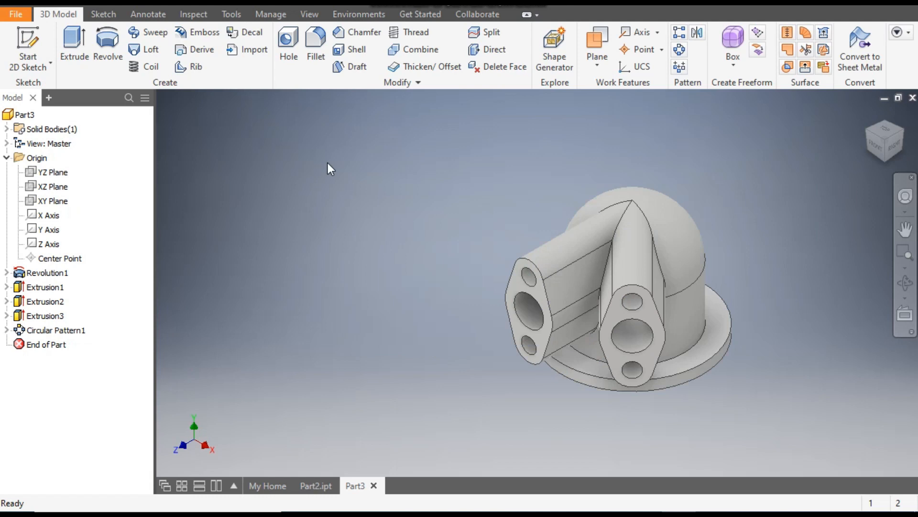
Create a work axis through the centre of the cylindrical body.
{"action": "left_click", "coordinate": [640, 34]}
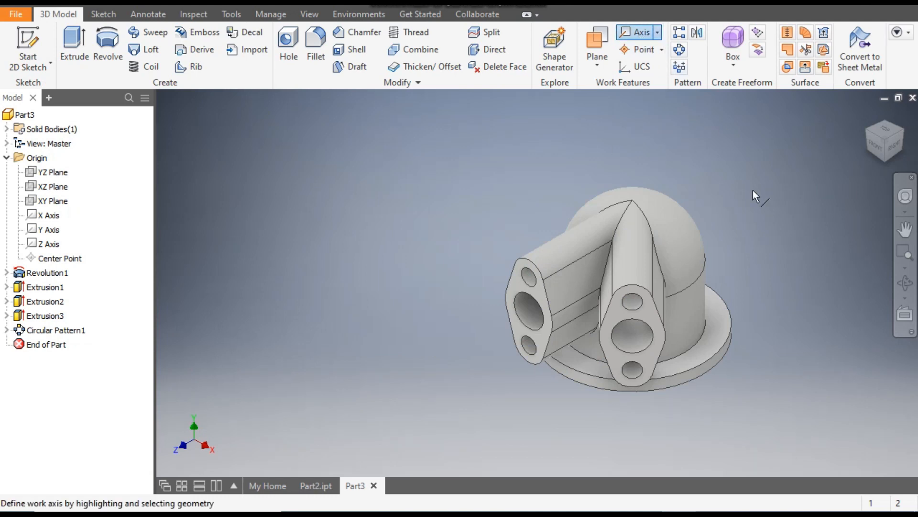
{"action": "left_click", "coordinate": [696, 305]}
{"action": "scroll", "coordinate": [622, 192], "scroll_direction": "up", "scroll_amount": 3}
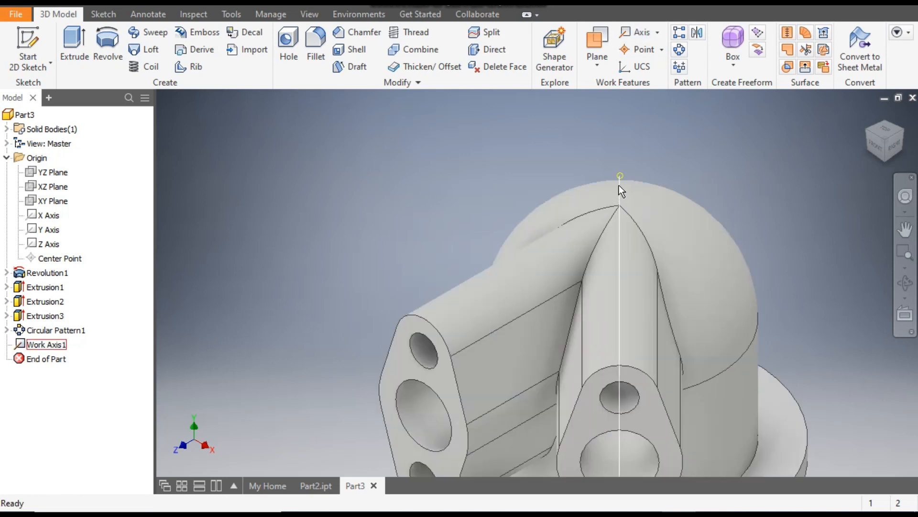
{"action": "scroll", "coordinate": [567, 136], "scroll_direction": "down", "scroll_amount": 4}
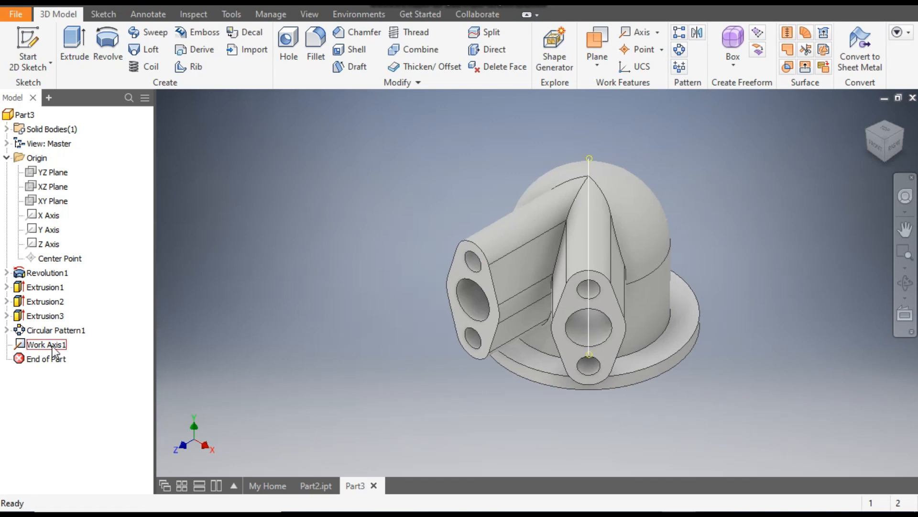
{"action": "middle_click_drag", "start_coordinate": [306, 231], "coordinate": [286, 244]}
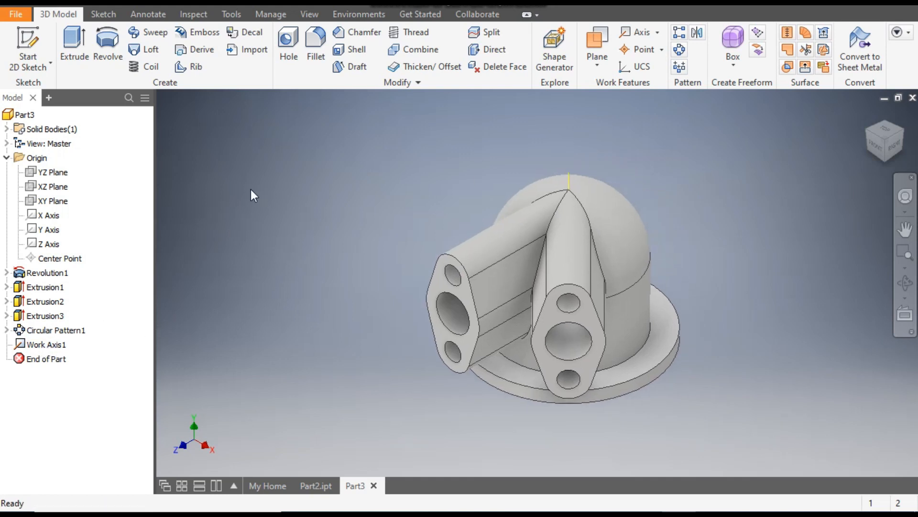
Create a work plane through the new work axis at 45 degrees to the YZ Plane.
{"action": "left_click", "coordinate": [598, 39]}
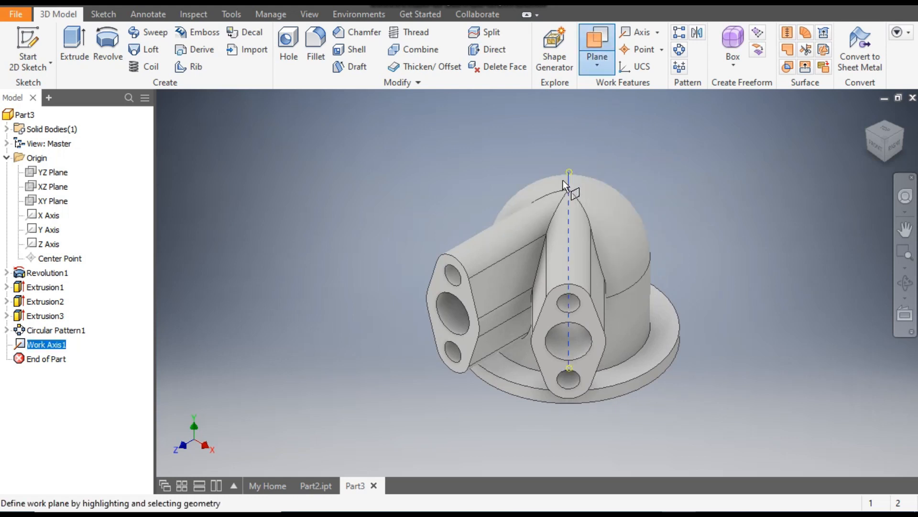
{"action": "left_click", "coordinate": [54, 172]}
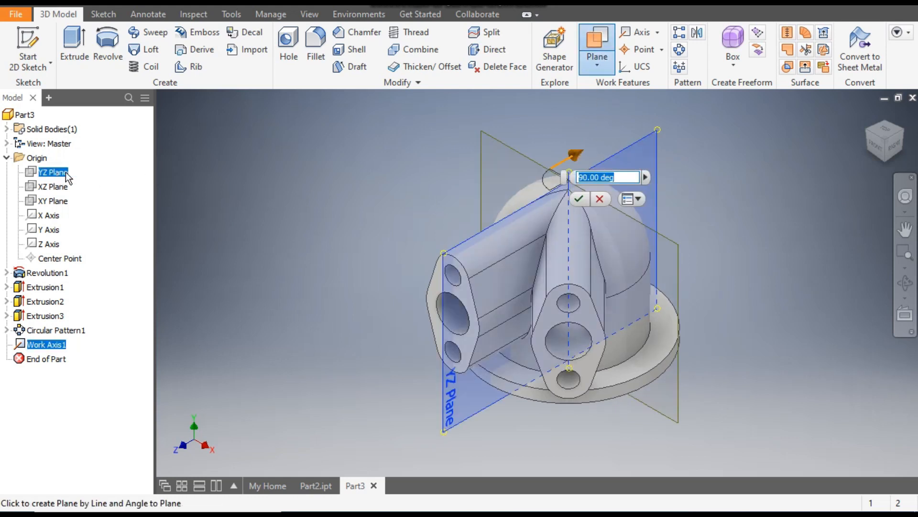
{"action": "left_click", "coordinate": [886, 136]}
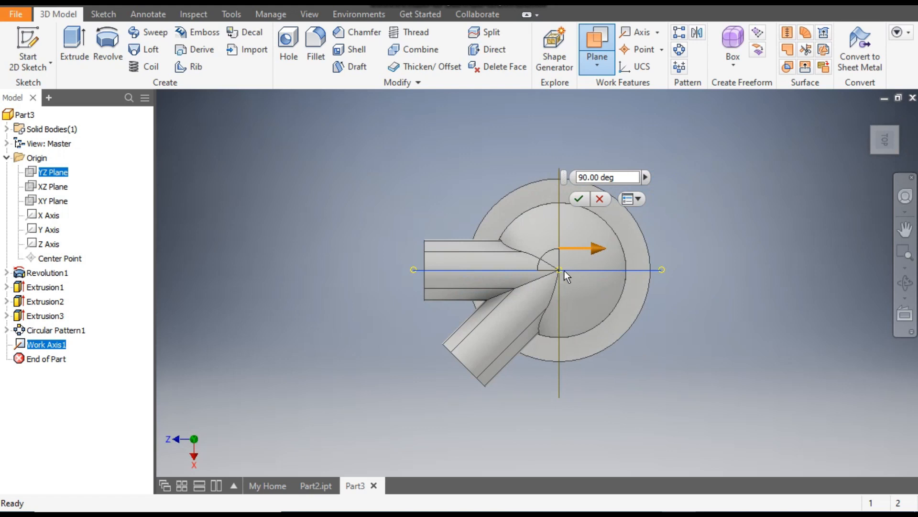
{"action": "left_click", "coordinate": [873, 153]}
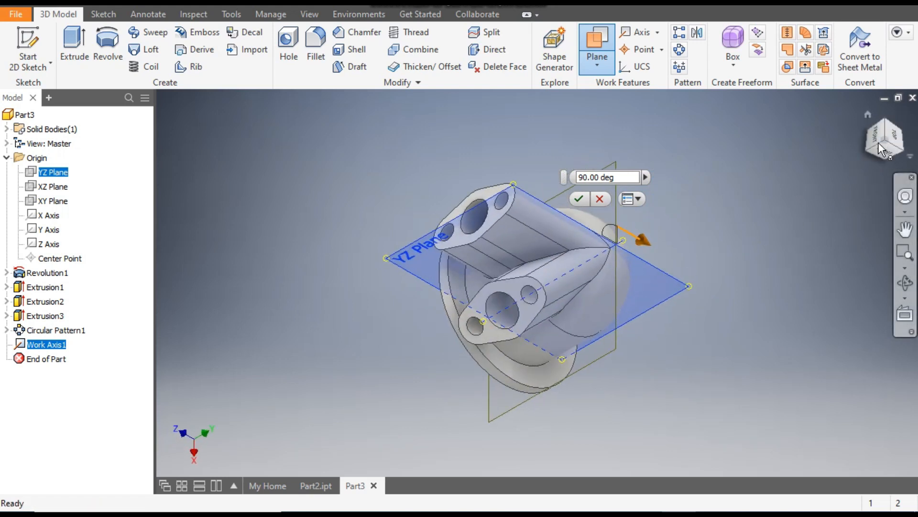
{"action": "left_click", "coordinate": [894, 135]}
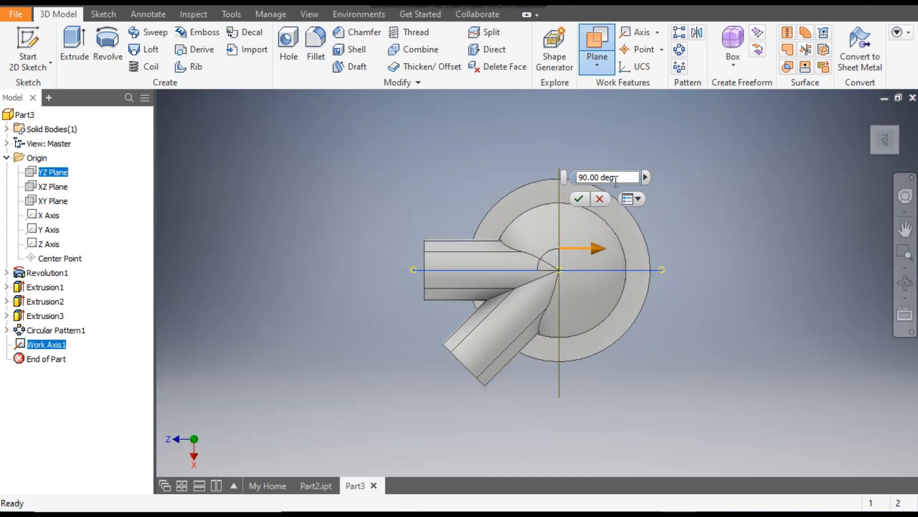
{"action": "left_click_drag", "start_coordinate": [623, 178], "coordinate": [573, 182]}
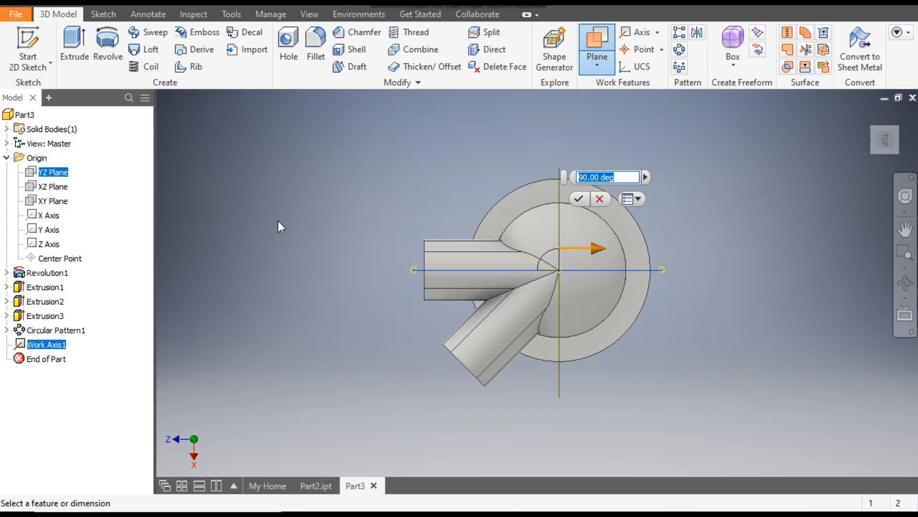
{"action": "type", "text": "45"}
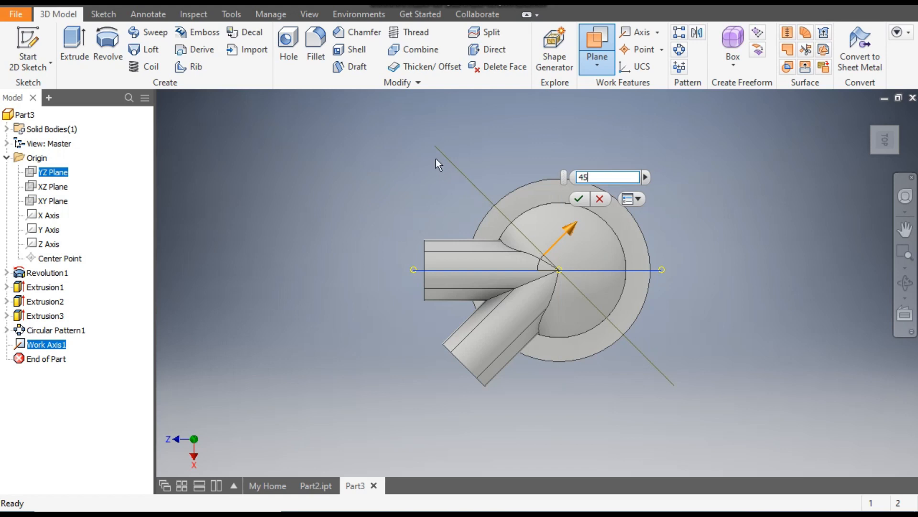
{"action": "middle_click_drag", "start_coordinate": [796, 276], "coordinate": [867, 245], "text": "shift"}
{"action": "middle_click_drag", "start_coordinate": [682, 311], "coordinate": [695, 309], "text": "shift"}
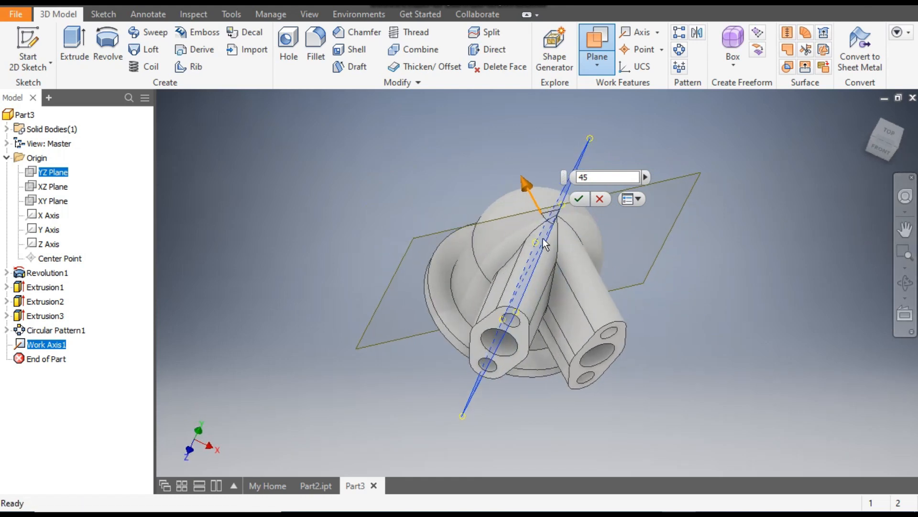
{"action": "left_click", "coordinate": [578, 198]}
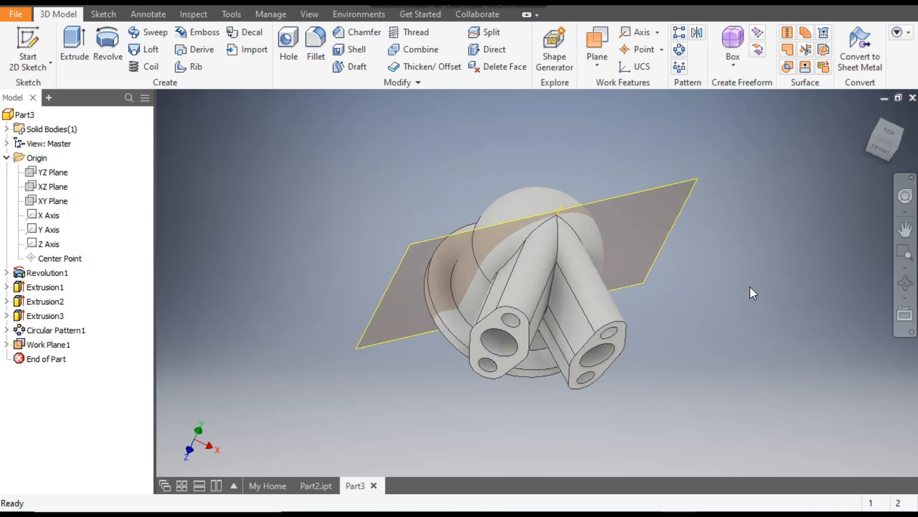
Start a new sketch on the angled work plane and set the visual style to Wireframe.
{"action": "left_click", "coordinate": [669, 187]}
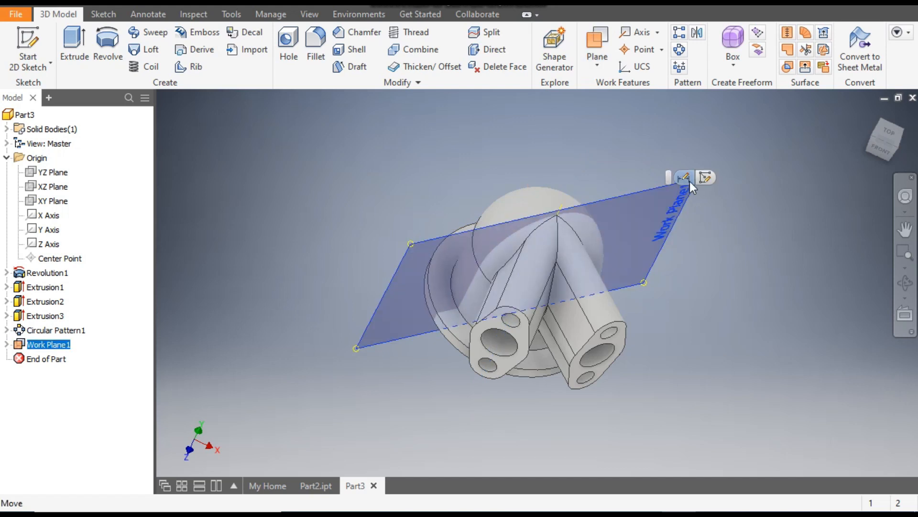
{"action": "left_click", "coordinate": [706, 178]}
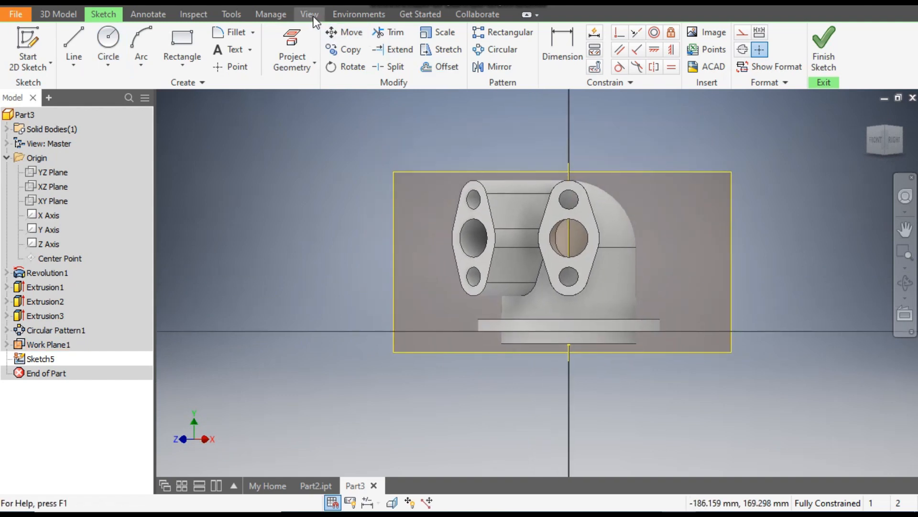
{"action": "left_click", "coordinate": [311, 16]}
{"action": "left_click", "coordinate": [165, 59]}
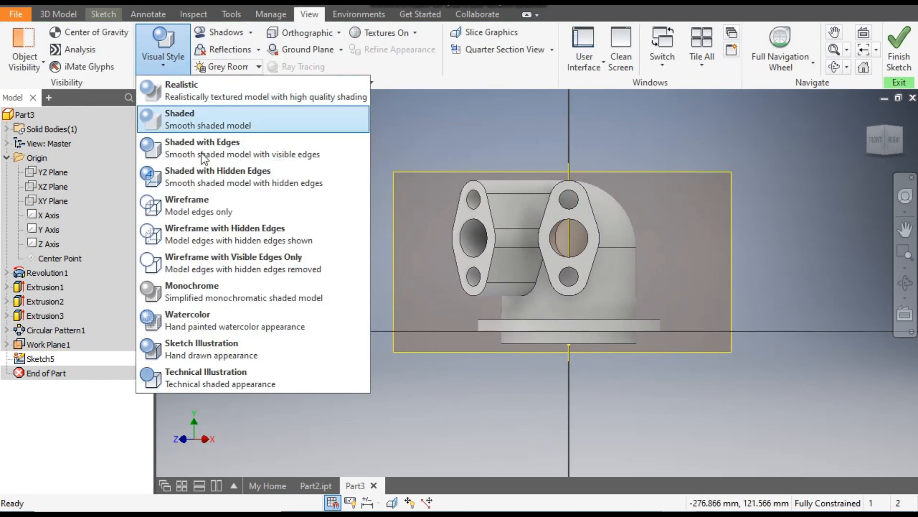
{"action": "left_click", "coordinate": [199, 208]}
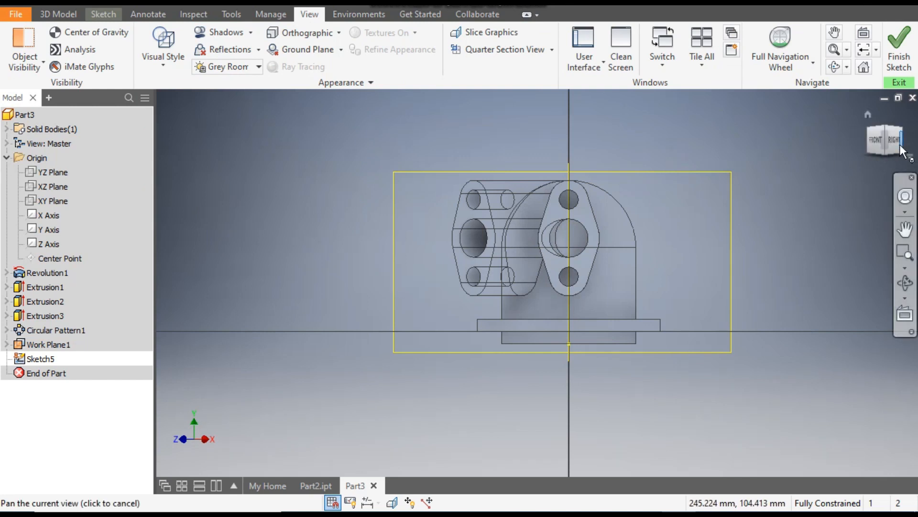
{"action": "left_click", "coordinate": [862, 138]}
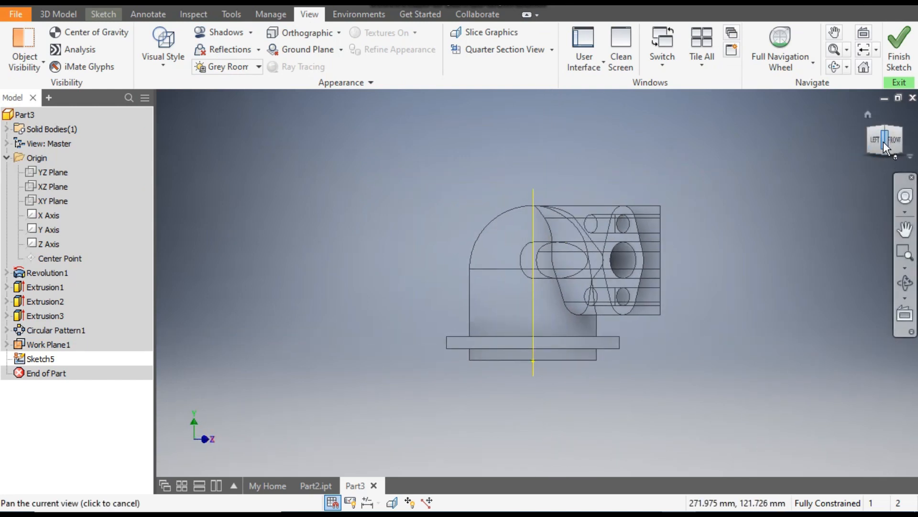
{"action": "left_click", "coordinate": [110, 17]}
{"action": "left_click", "coordinate": [74, 42]}
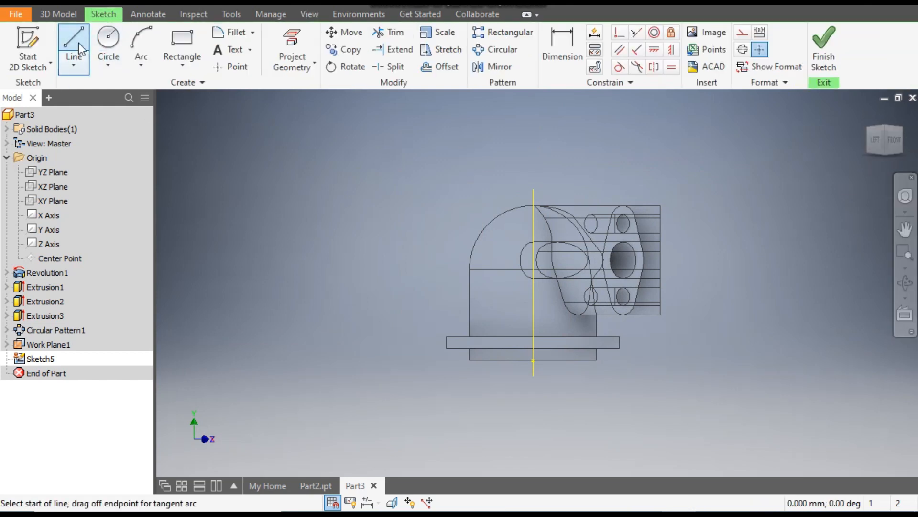
{"action": "left_click", "coordinate": [533, 311]}
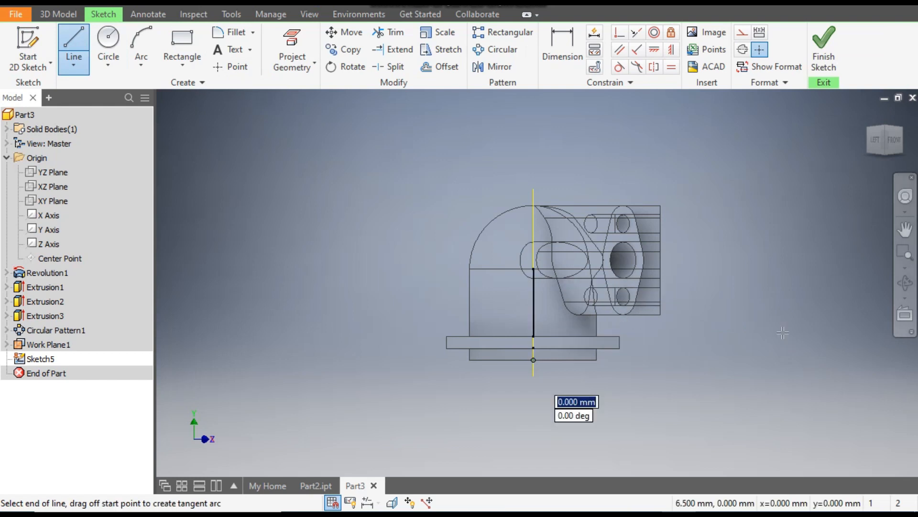
{"action": "key", "text": "Escape"}
{"action": "key", "text": "Escape"}
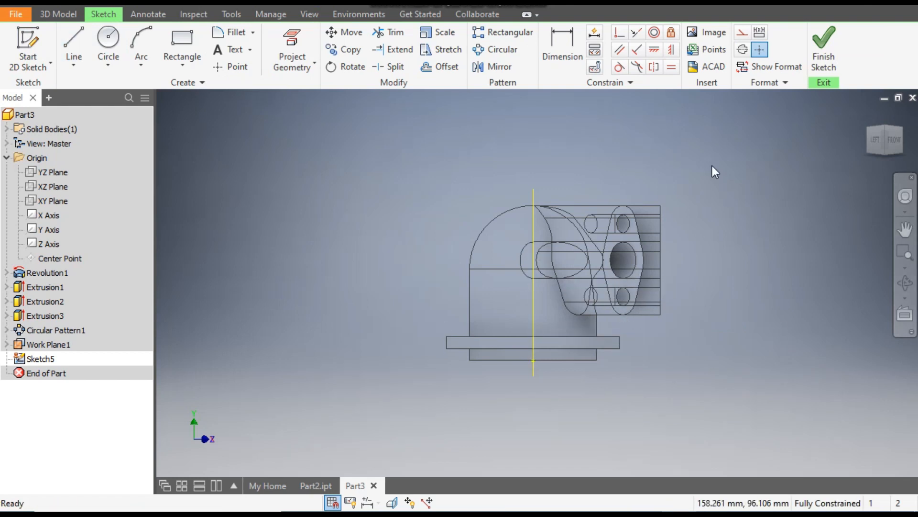
{"action": "left_click", "coordinate": [74, 48]}
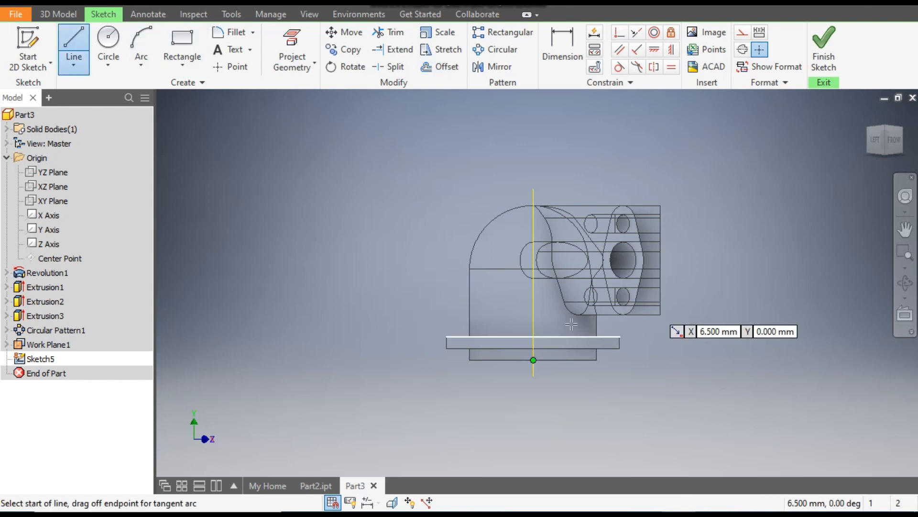
{"action": "left_click", "coordinate": [903, 137]}
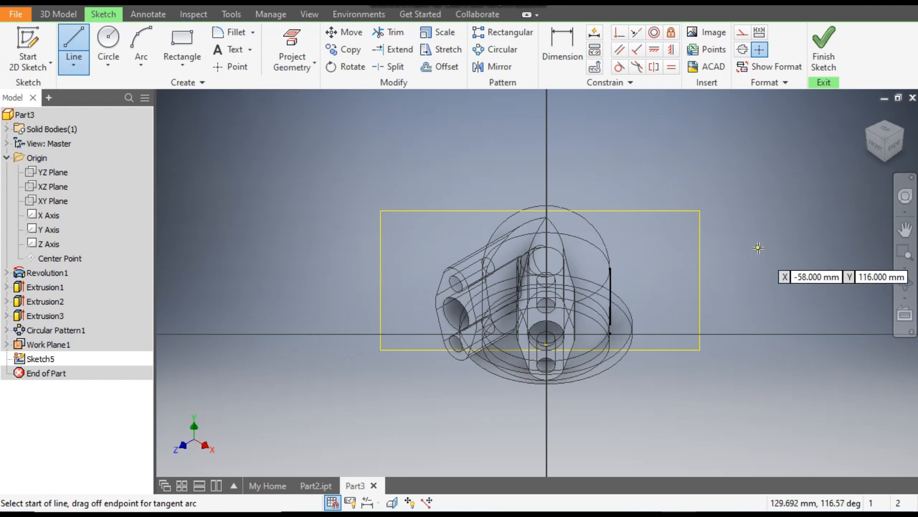
{"action": "left_click", "coordinate": [819, 39]}
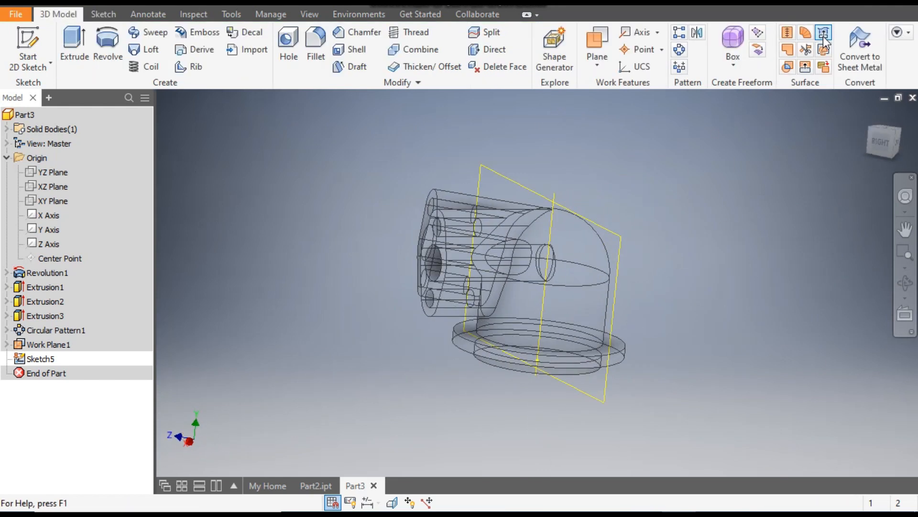
{"action": "double_click", "coordinate": [40, 358]}
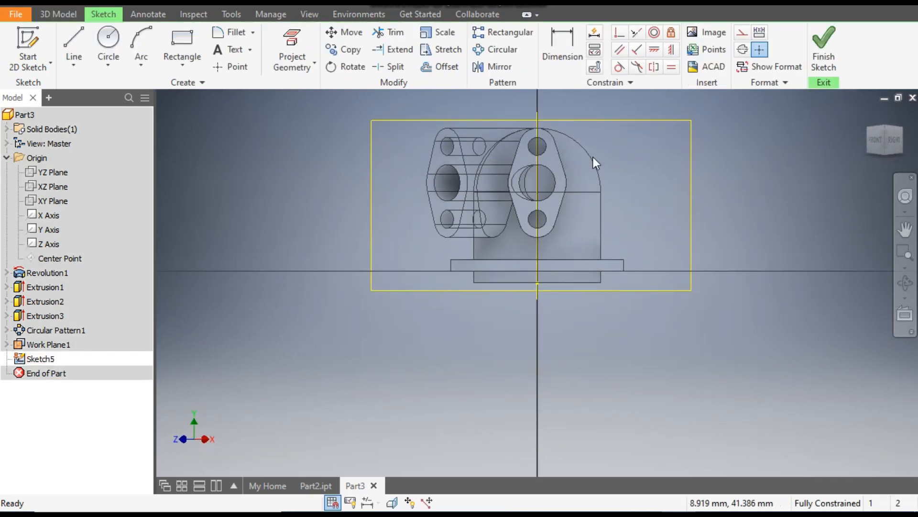
Sketch a horizontal line about 104 mm long outward from the work axis, starting at the height of the flange's large bore centre.
{"action": "left_click", "coordinate": [76, 39]}
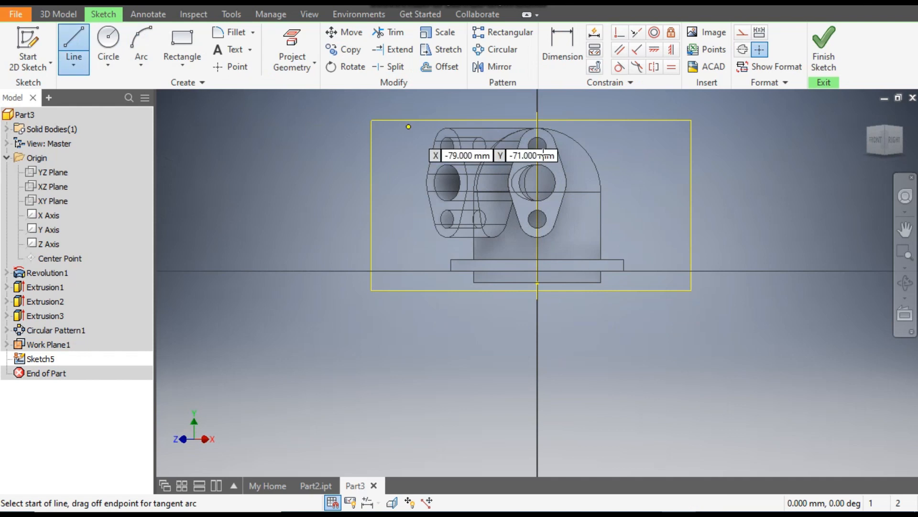
{"action": "left_click", "coordinate": [537, 182]}
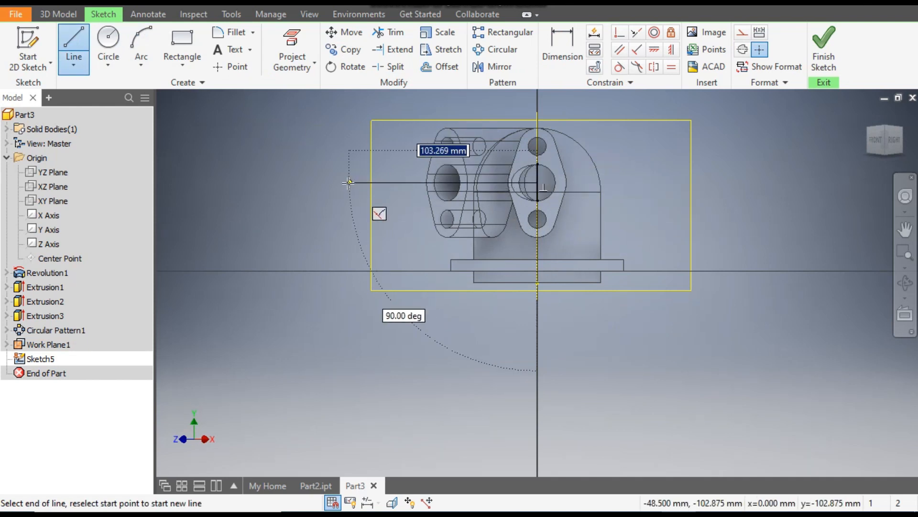
{"action": "left_click", "coordinate": [348, 182]}
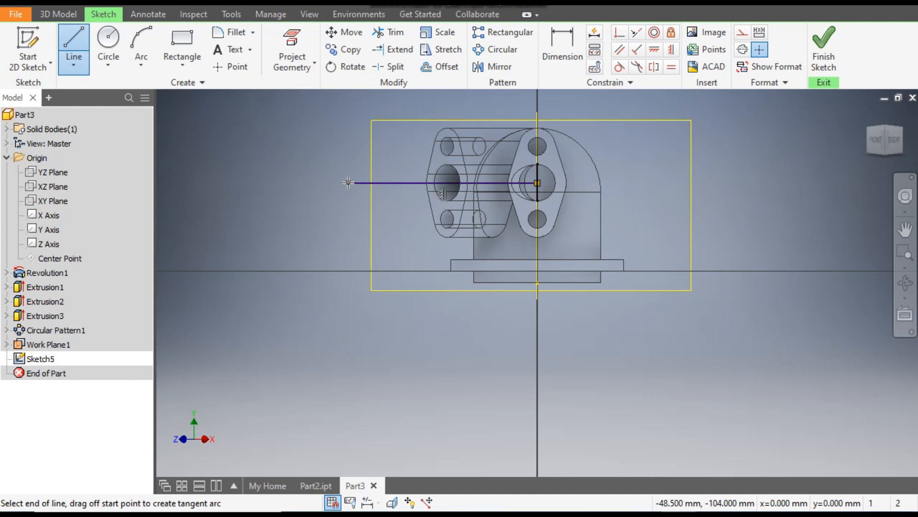
{"action": "key", "text": "Escape"}
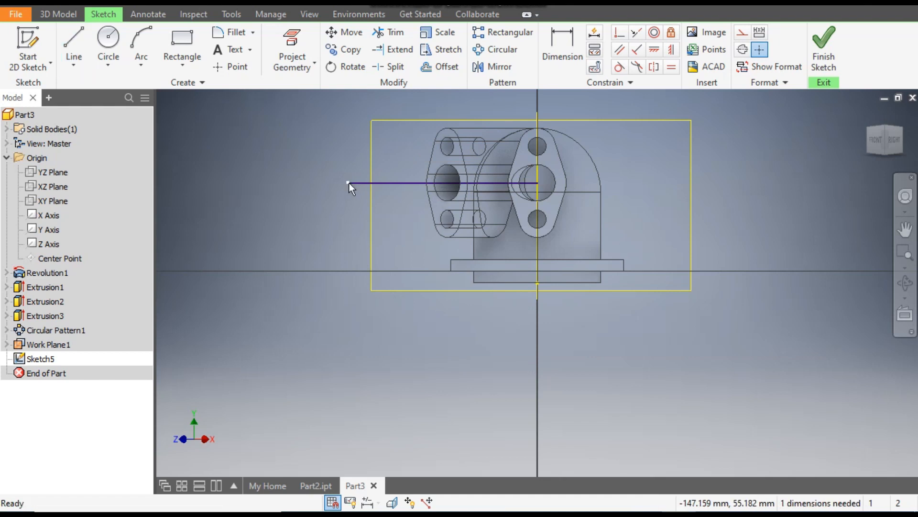
Dimension the horizontal line's length and set it to 60 mm.
{"action": "left_click", "coordinate": [563, 41]}
{"action": "left_click", "coordinate": [409, 184]}
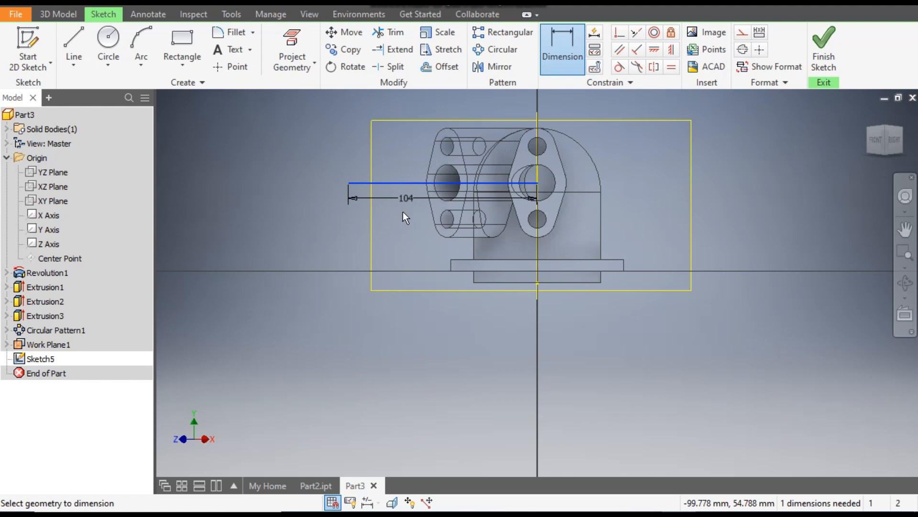
{"action": "left_click", "coordinate": [407, 222]}
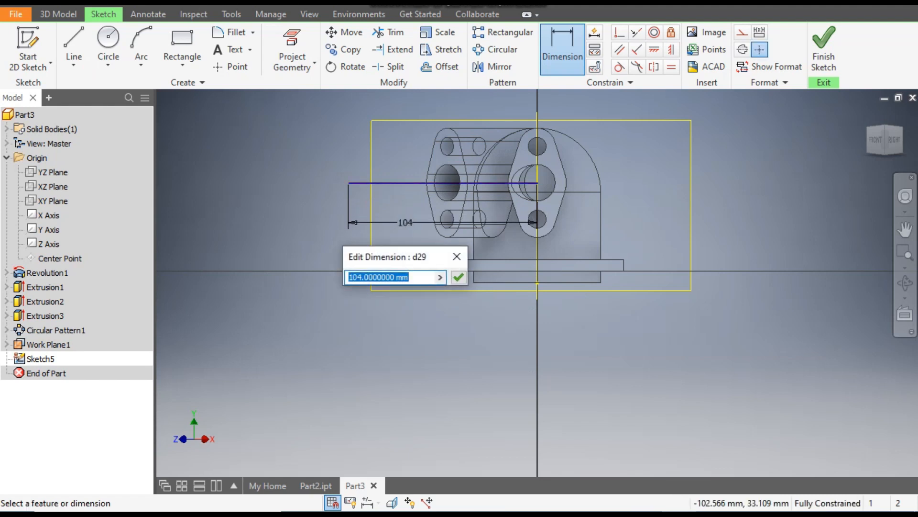
{"action": "type", "text": "60"}
{"action": "key", "text": "Return"}
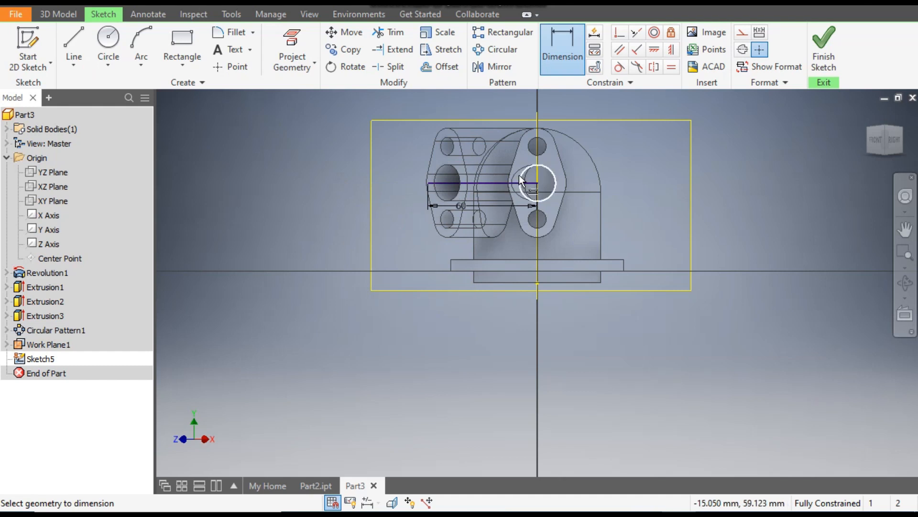
Add three lines above the 60 mm line to close a rectangle about 21.5 mm high, ending on the work axis.
{"action": "scroll", "coordinate": [447, 239], "scroll_direction": "up", "scroll_amount": 2}
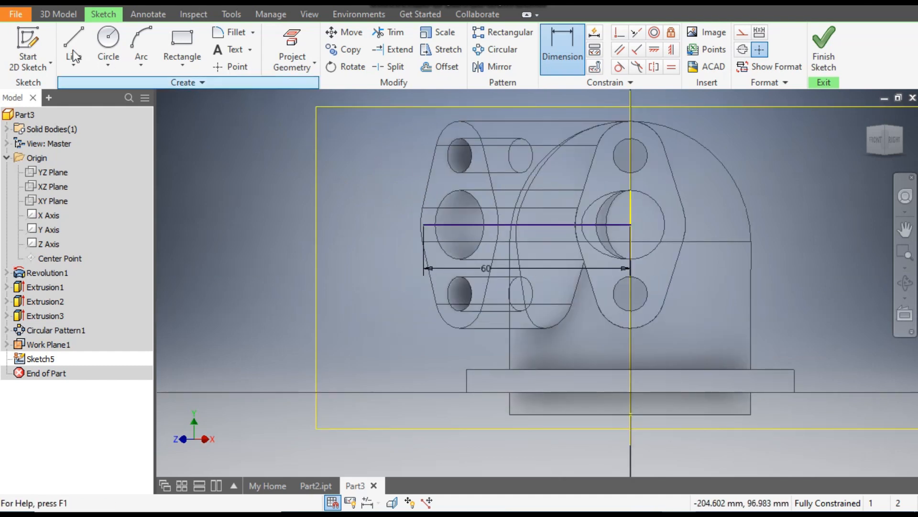
{"action": "key", "text": "l"}
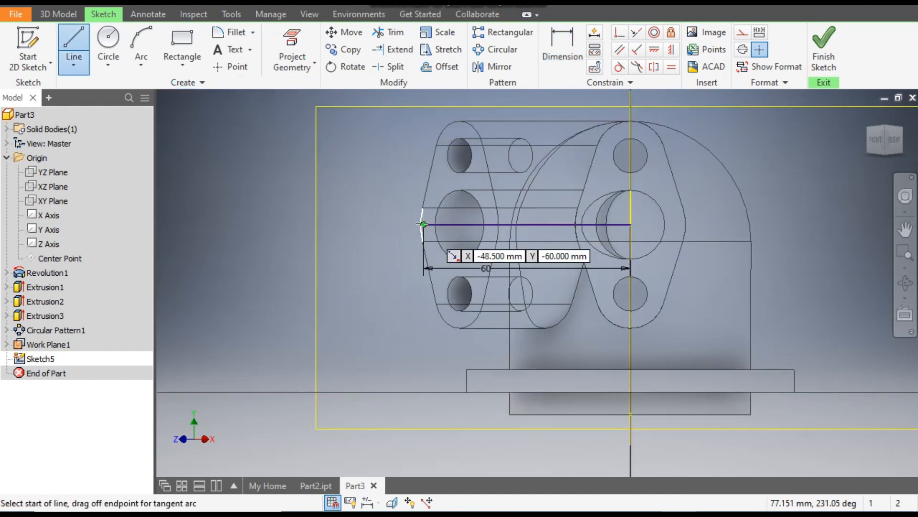
{"action": "left_click", "coordinate": [423, 224]}
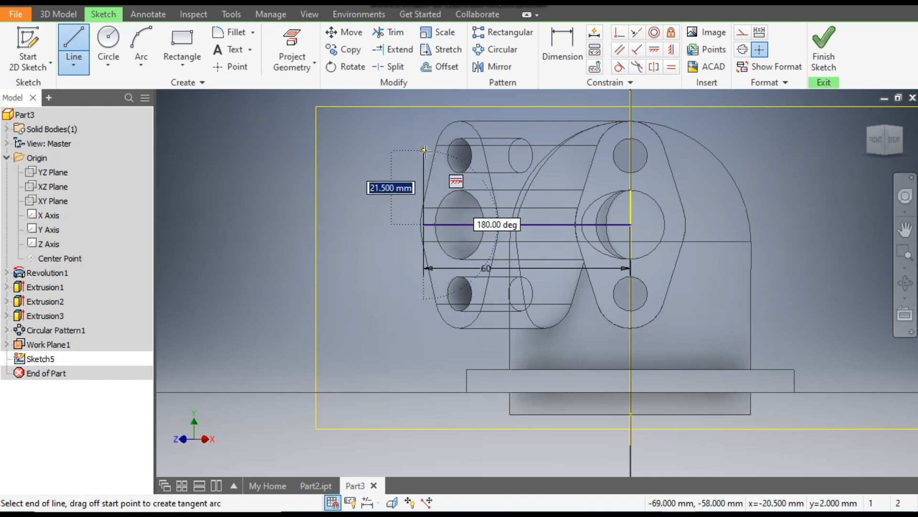
{"action": "left_click", "coordinate": [424, 150]}
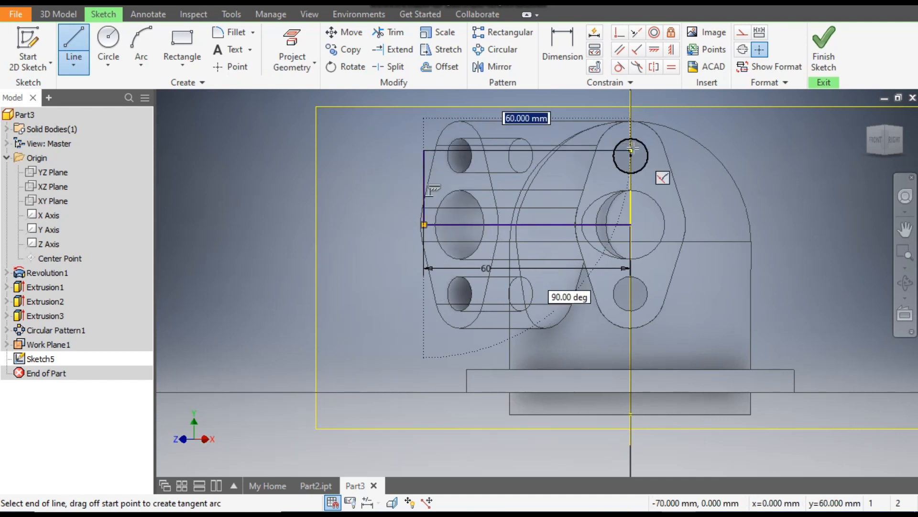
{"action": "scroll", "coordinate": [630, 149], "scroll_direction": "up", "scroll_amount": 4}
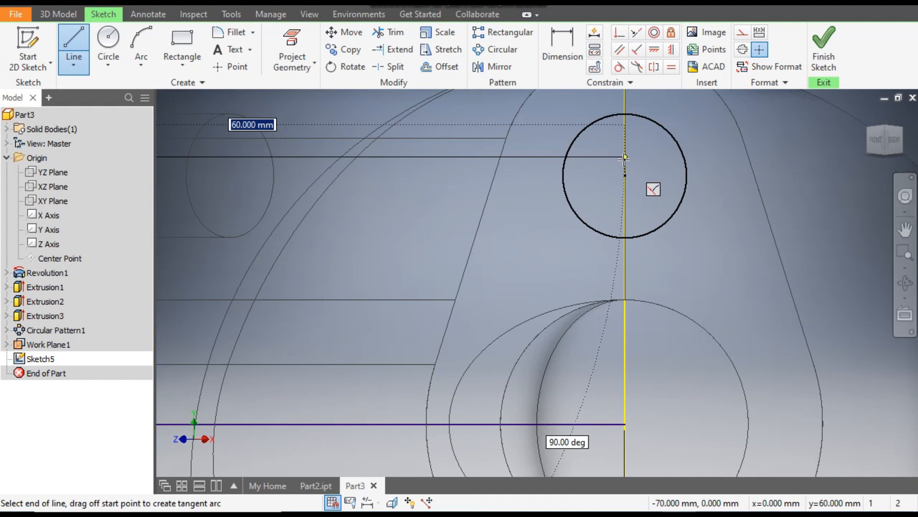
{"action": "left_click", "coordinate": [625, 157]}
{"action": "left_click", "coordinate": [625, 424]}
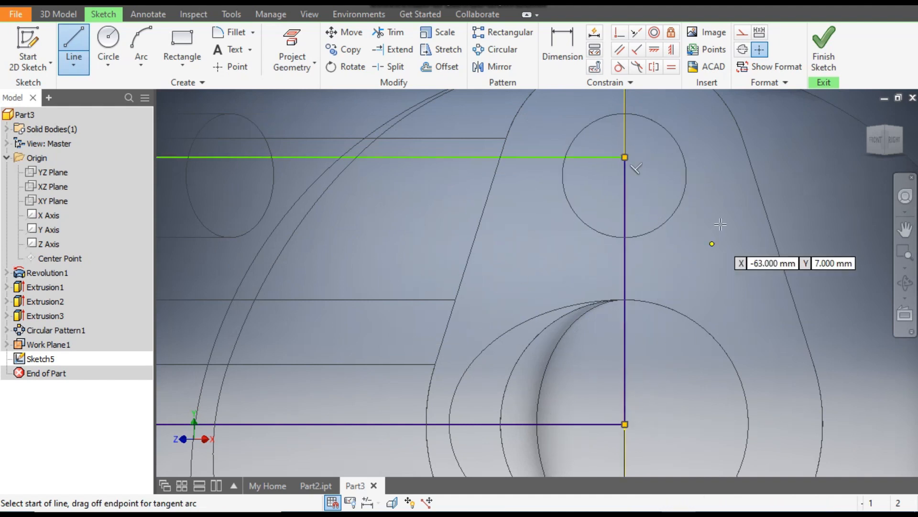
{"action": "scroll", "coordinate": [721, 224], "scroll_direction": "down", "scroll_amount": 5}
{"action": "scroll", "coordinate": [732, 242], "scroll_direction": "up", "scroll_amount": 3}
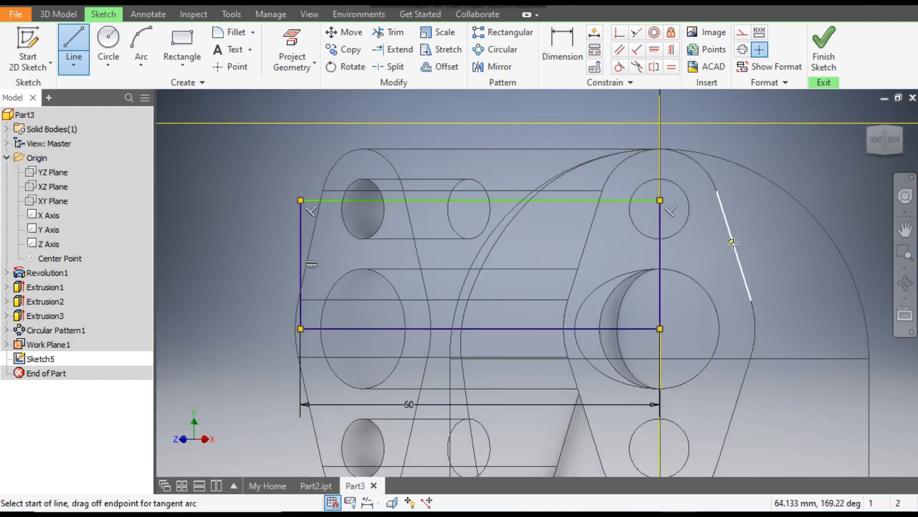
{"action": "key", "text": "Escape"}
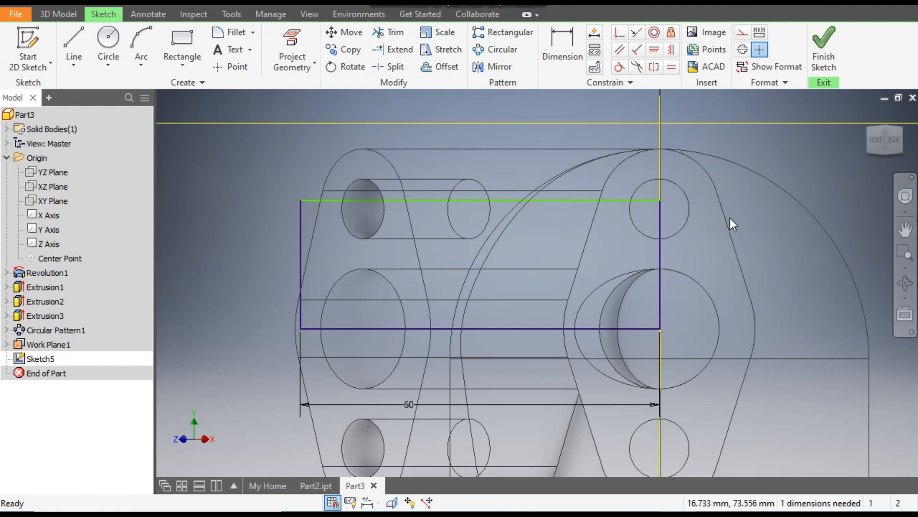
Dimension the rectangle's short outer side and set its height to 15 mm.
{"action": "left_click", "coordinate": [556, 41]}
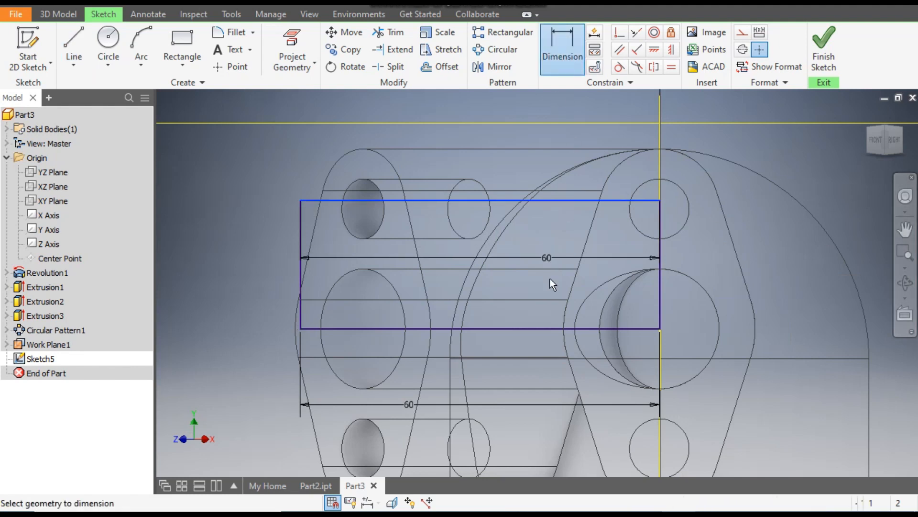
{"action": "left_click", "coordinate": [300, 295]}
{"action": "left_click", "coordinate": [266, 292]}
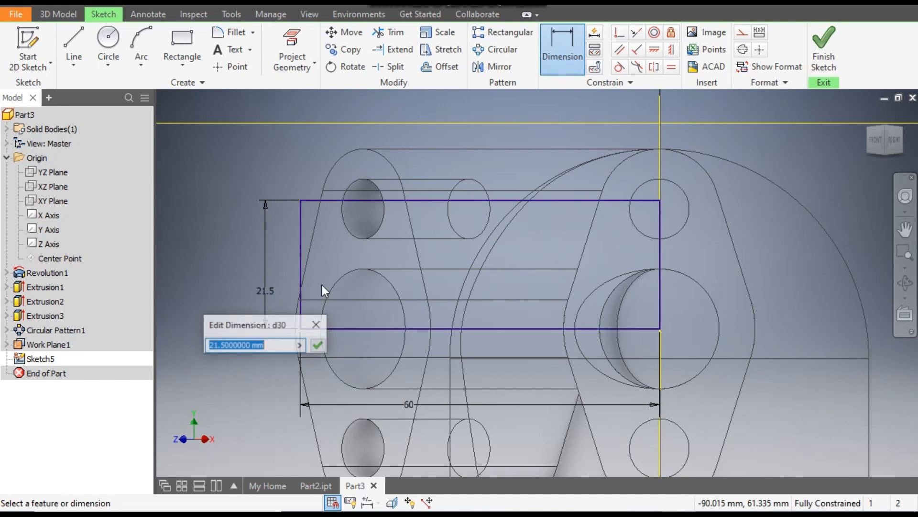
{"action": "type", "text": "15"}
{"action": "key", "text": "Return"}
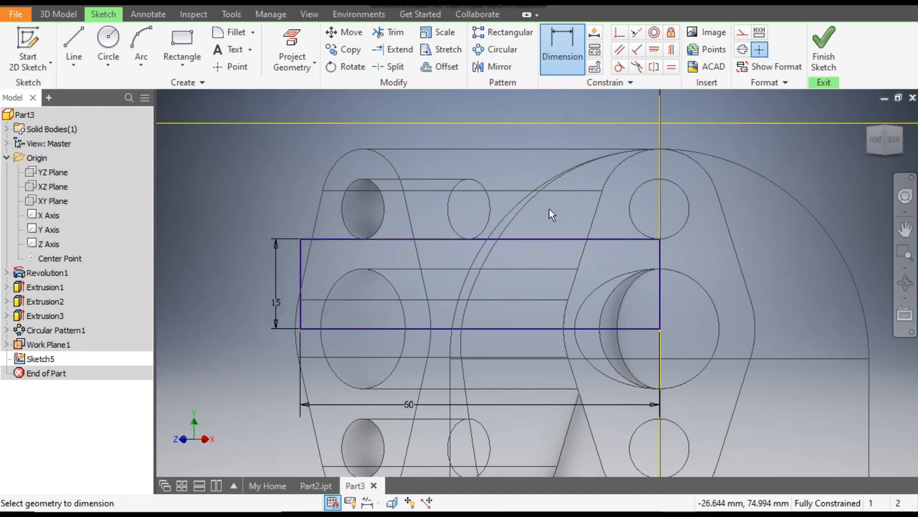
Set up a full Revolve of the rectangular profile around its lower 60 mm edge.
{"action": "scroll", "coordinate": [550, 210], "scroll_direction": "down", "scroll_amount": 5}
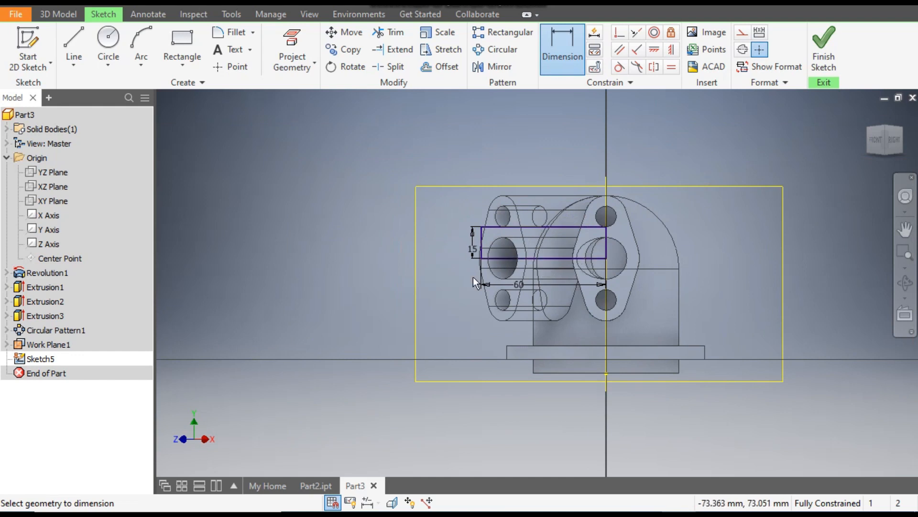
{"action": "scroll", "coordinate": [532, 239], "scroll_direction": "up", "scroll_amount": 5}
{"action": "middle_click_drag", "start_coordinate": [556, 247], "coordinate": [515, 250]}
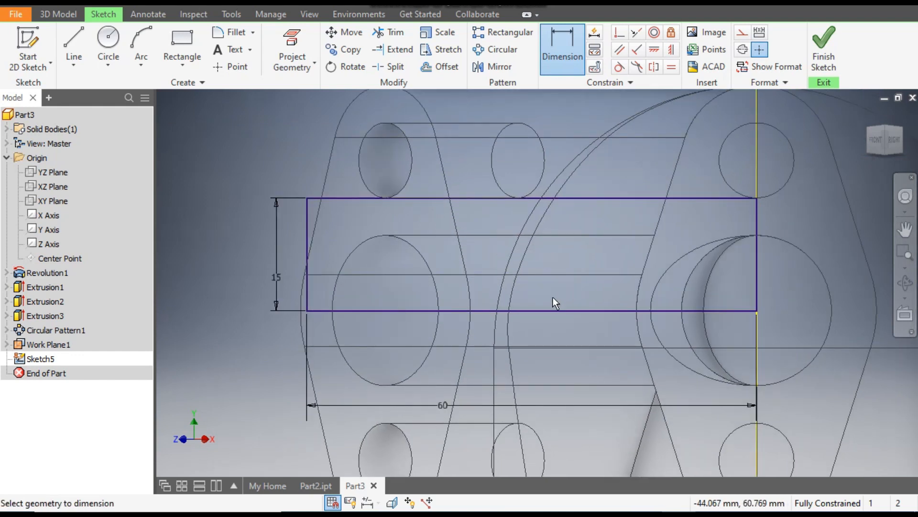
{"action": "left_click", "coordinate": [57, 15]}
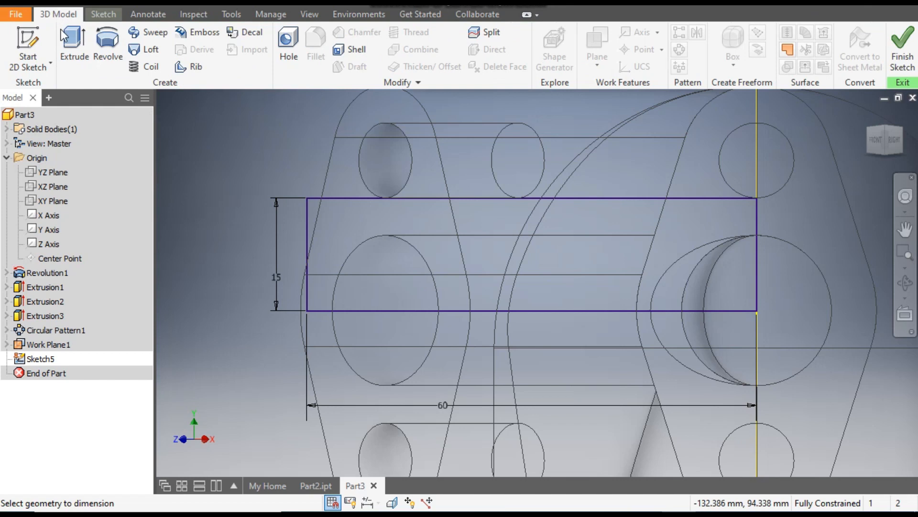
{"action": "left_click", "coordinate": [103, 41]}
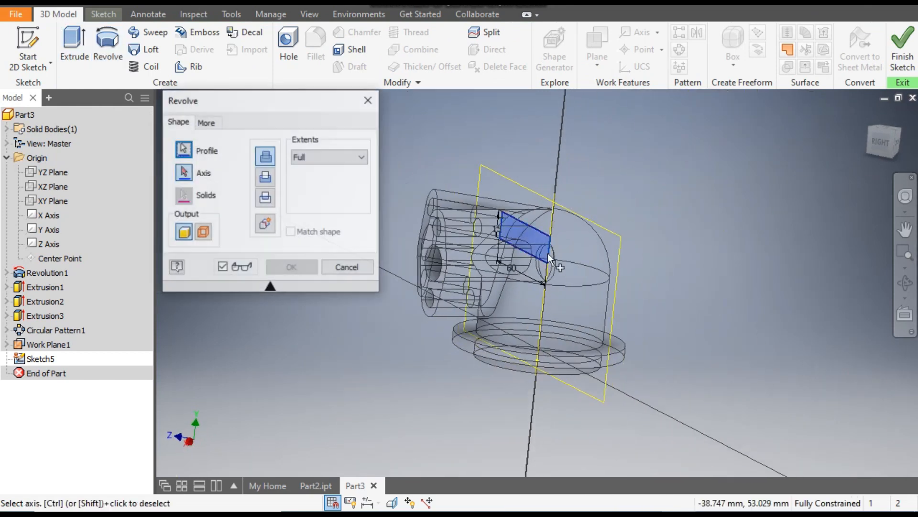
{"action": "scroll", "coordinate": [515, 225], "scroll_direction": "up", "scroll_amount": 3}
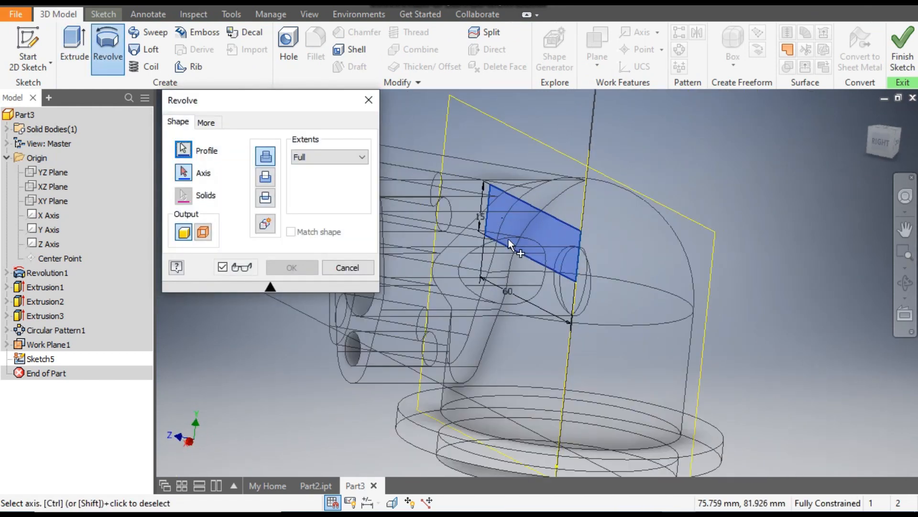
{"action": "left_click", "coordinate": [527, 256]}
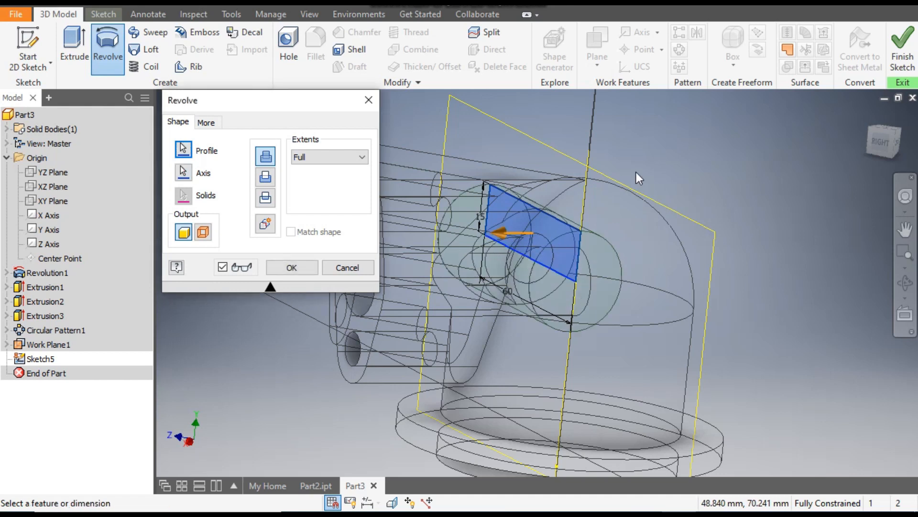
{"action": "left_click", "coordinate": [869, 129]}
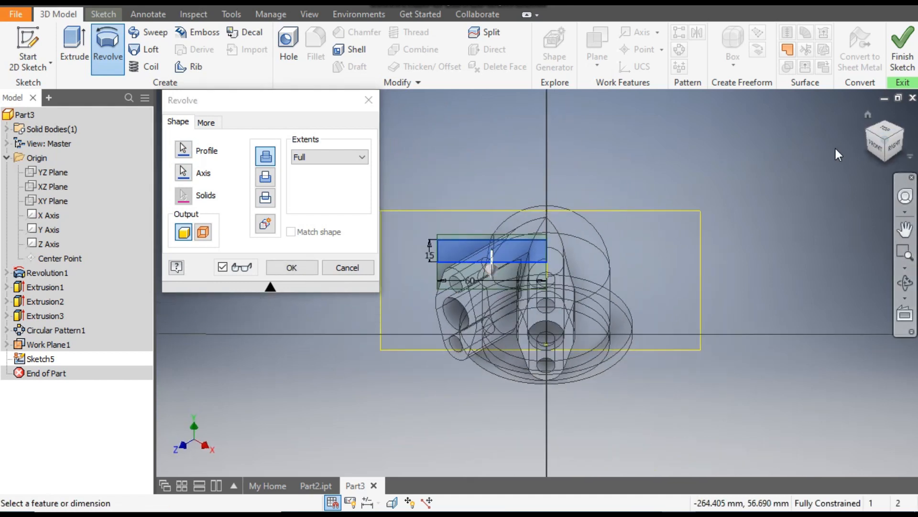
{"action": "left_click", "coordinate": [867, 134]}
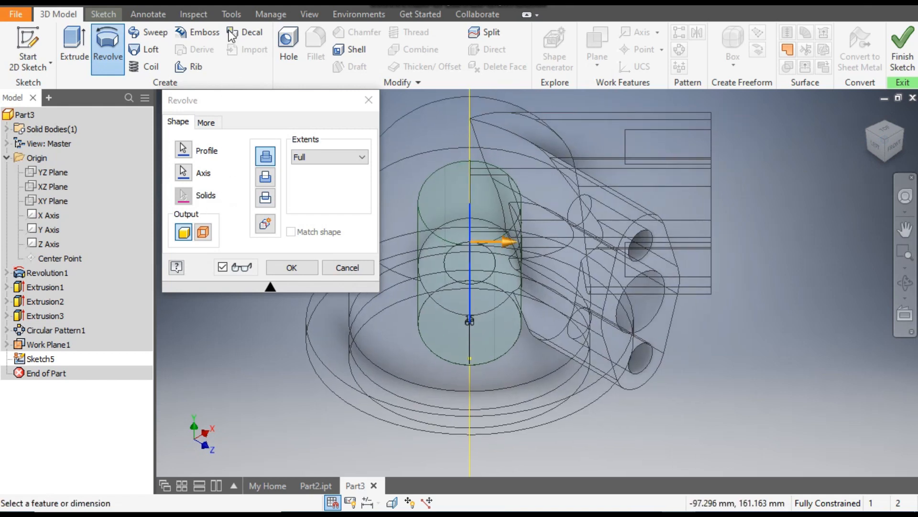
Set the visual style to Shaded with Edges and complete the full revolve to form the cylindrical boss.
{"action": "left_click", "coordinate": [302, 15]}
{"action": "left_click", "coordinate": [164, 65]}
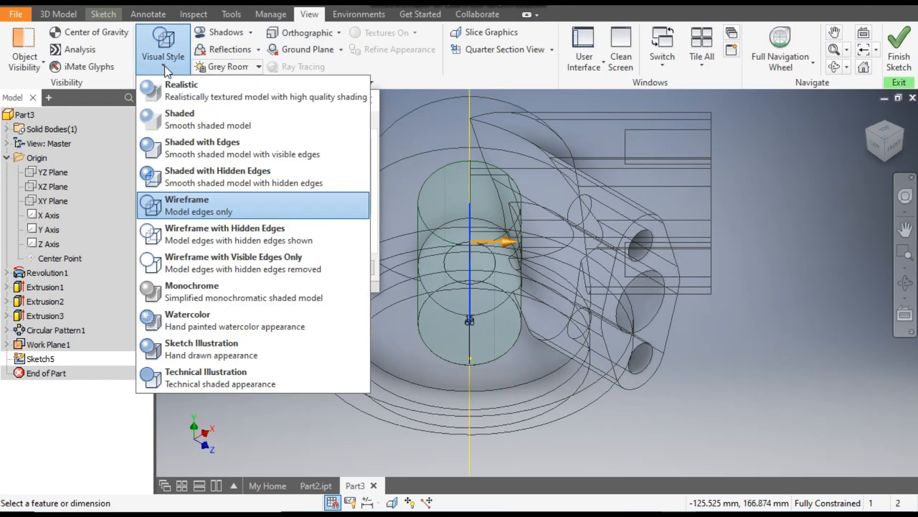
{"action": "left_click", "coordinate": [206, 146]}
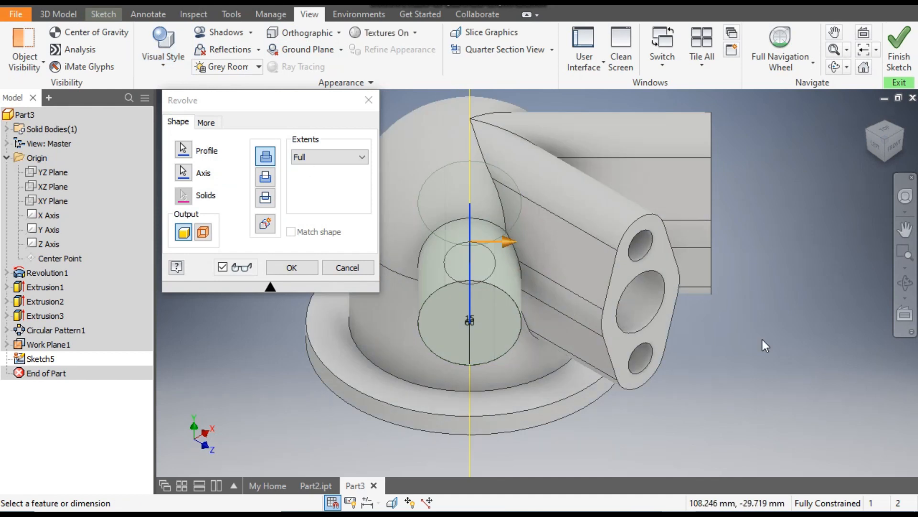
{"action": "mouse_move", "coordinate": [776, 365]}
{"action": "middle_mouse_down", "text": "shift"}
{"action": "mouse_move", "coordinate": [743, 353]}
{"action": "mouse_move", "coordinate": [771, 373]}
{"action": "middle_mouse_up", "text": "shift"}
{"action": "middle_click_drag", "start_coordinate": [710, 359], "coordinate": [812, 332]}
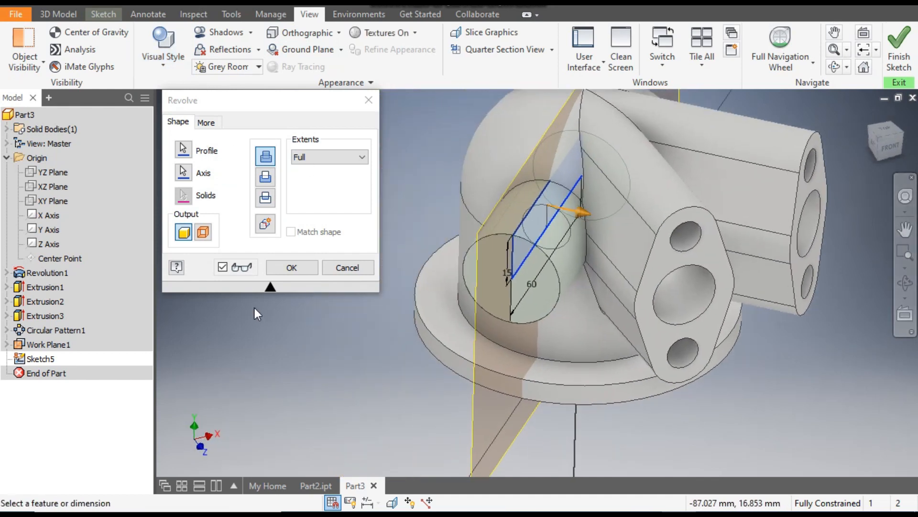
{"action": "left_click", "coordinate": [289, 269]}
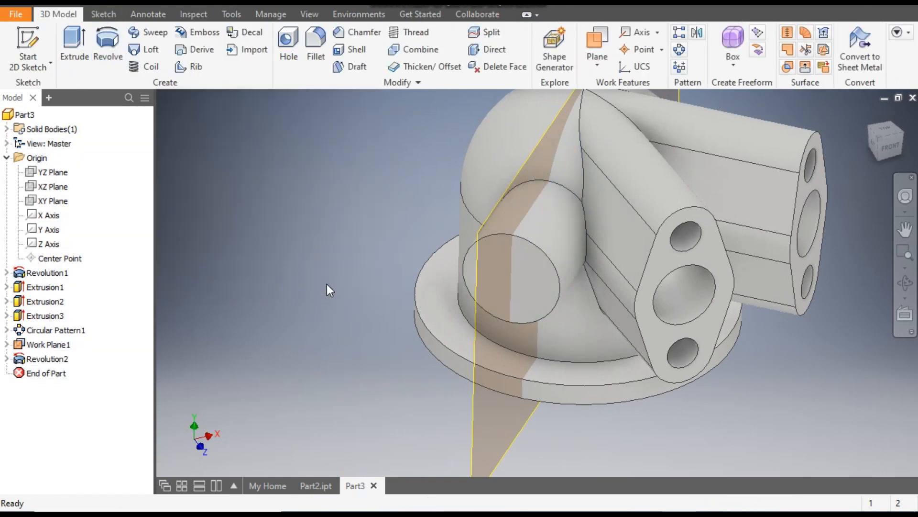
Sketch a 20 mm diameter circle centred on the cylindrical boss's flat end face.
{"action": "left_click", "coordinate": [523, 277]}
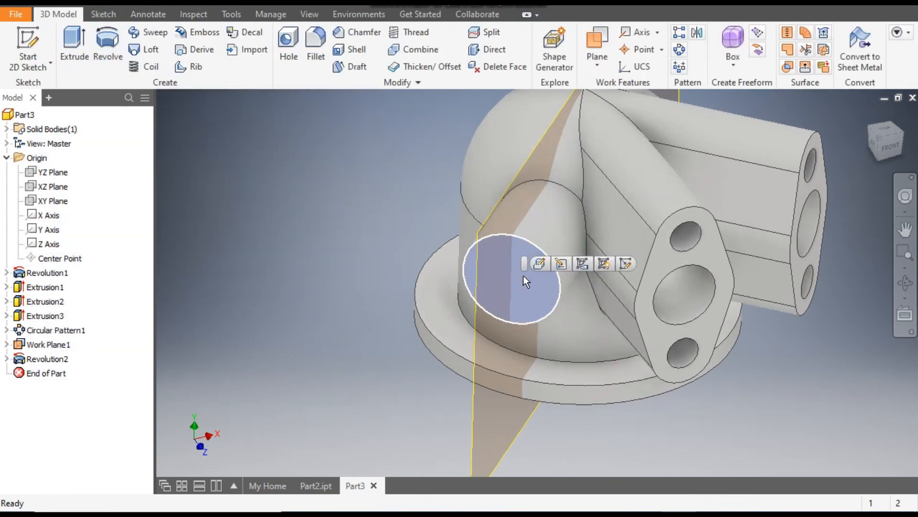
{"action": "left_click", "coordinate": [627, 264]}
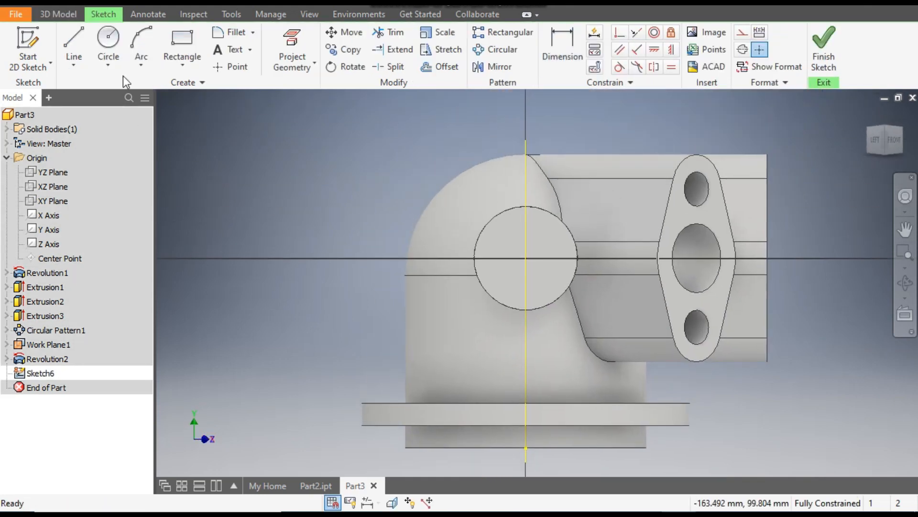
{"action": "left_click", "coordinate": [109, 43]}
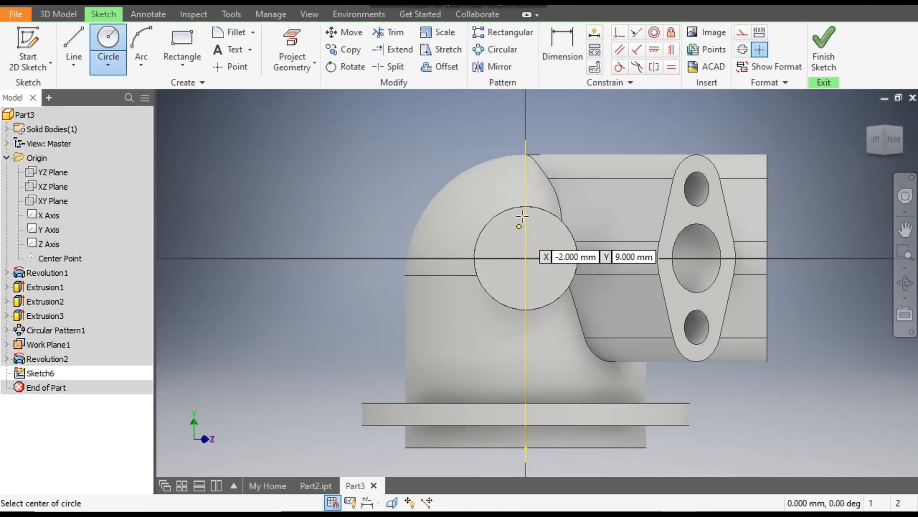
{"action": "left_click", "coordinate": [525, 258]}
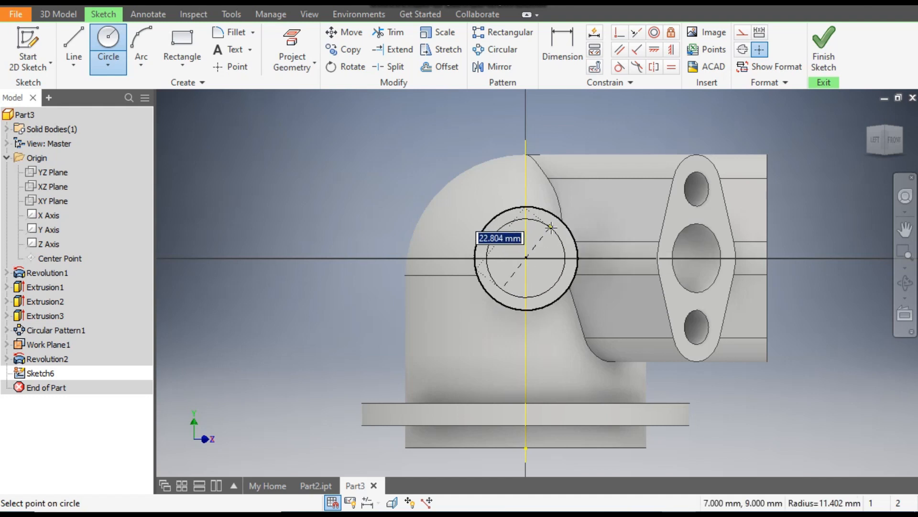
{"action": "type", "text": "20"}
{"action": "key", "text": "Return"}
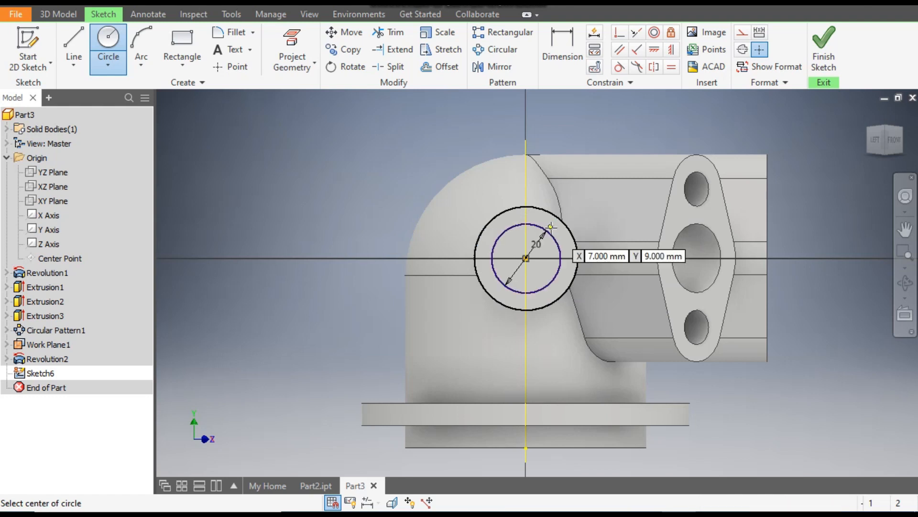
Extrude the 20 mm circle as a cut 70 mm deep through the boss into the domed body.
{"action": "left_click", "coordinate": [74, 14]}
{"action": "left_click", "coordinate": [73, 39]}
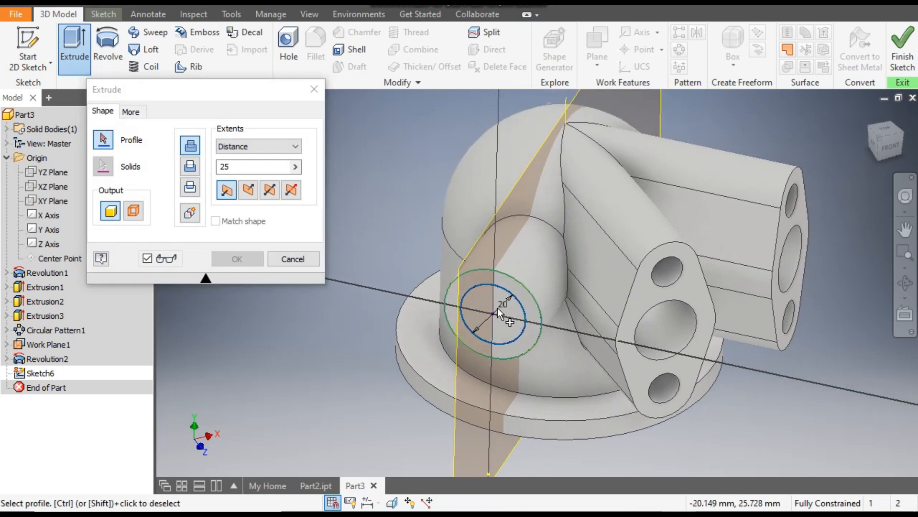
{"action": "left_click", "coordinate": [495, 308]}
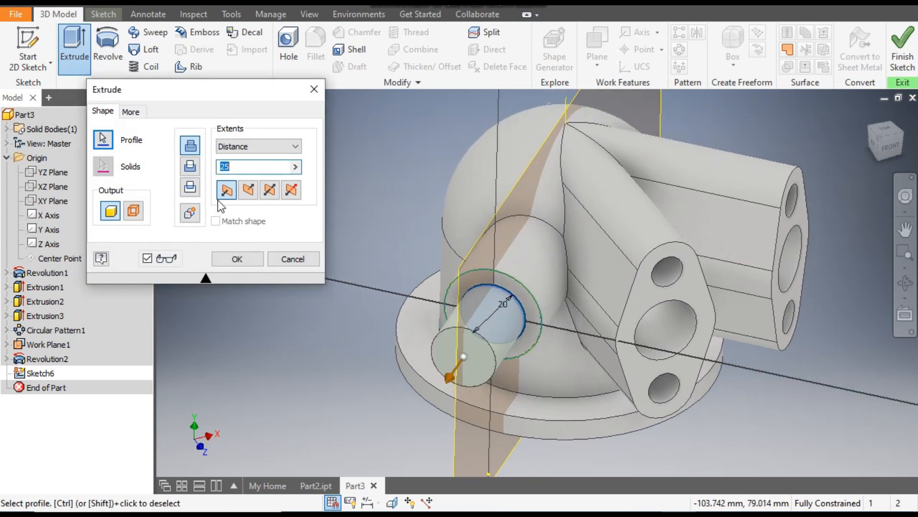
{"action": "left_click", "coordinate": [191, 166]}
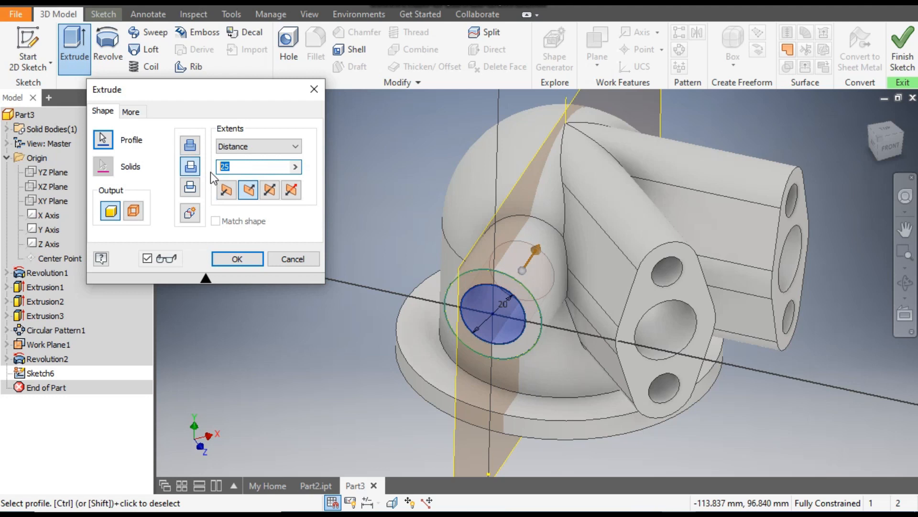
{"action": "type", "text": "70"}
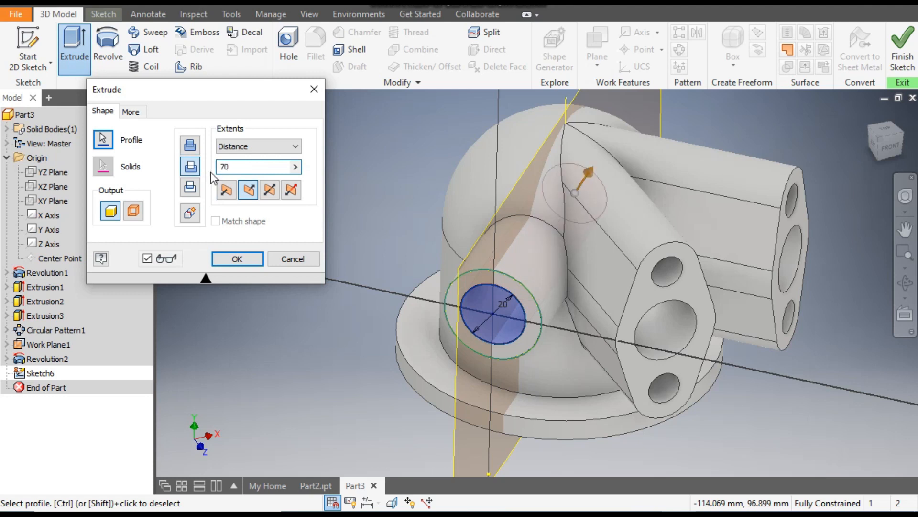
{"action": "left_click", "coordinate": [890, 129]}
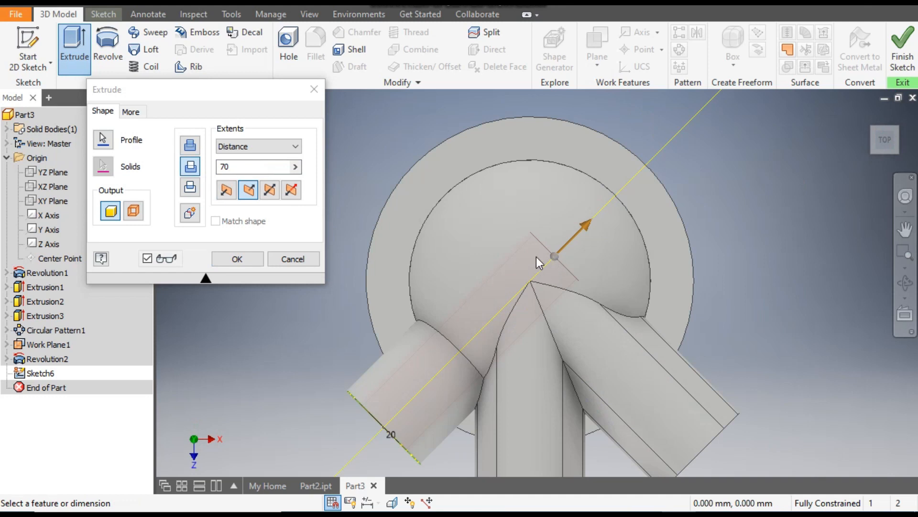
{"action": "left_click", "coordinate": [238, 258]}
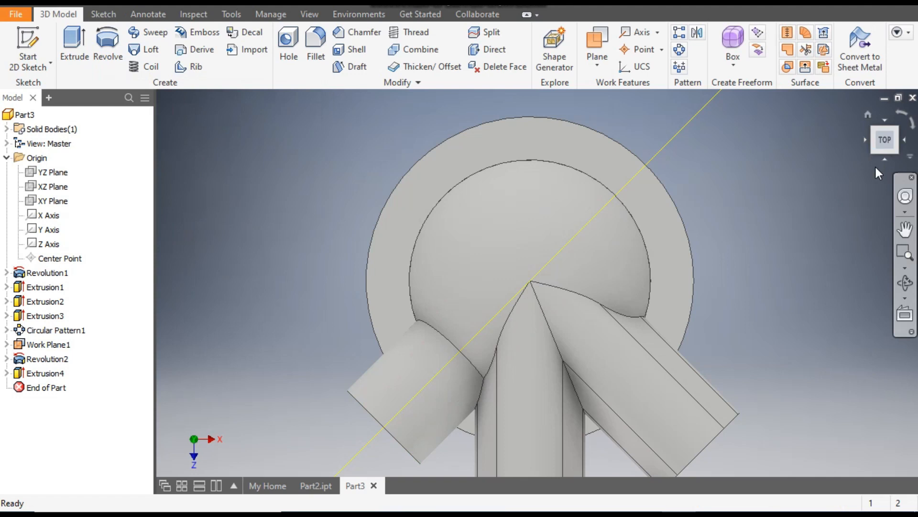
Start a sketch on the YZ plane and set the visual style to Wireframe.
{"action": "middle_click_drag", "start_coordinate": [905, 197], "coordinate": [906, 111], "text": "shift"}
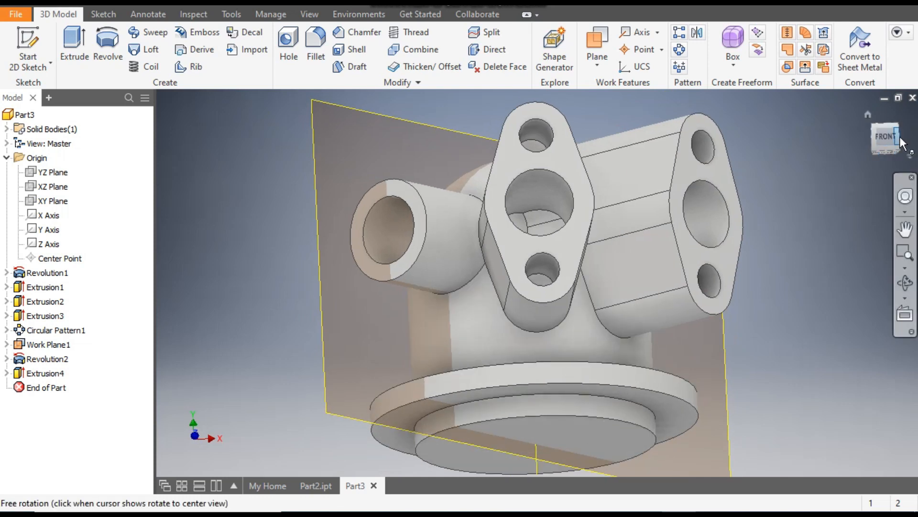
{"action": "left_click", "coordinate": [880, 138]}
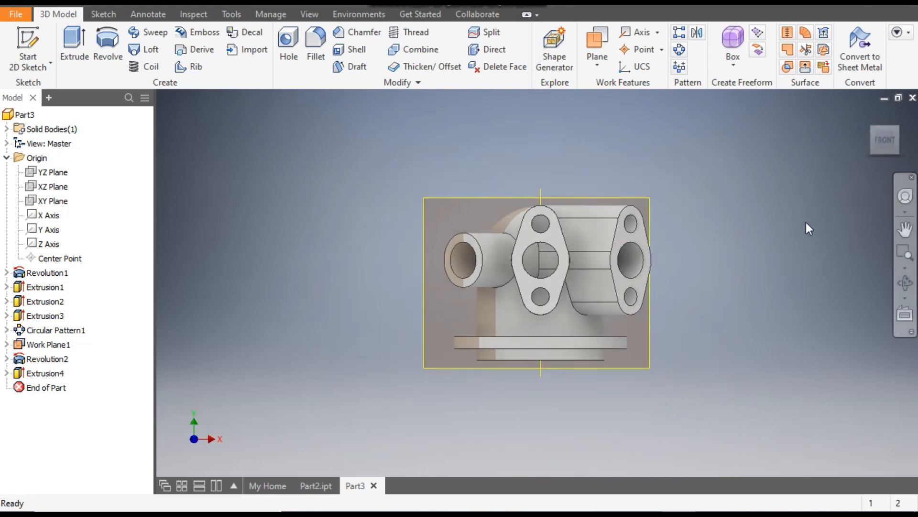
{"action": "left_click", "coordinate": [904, 139]}
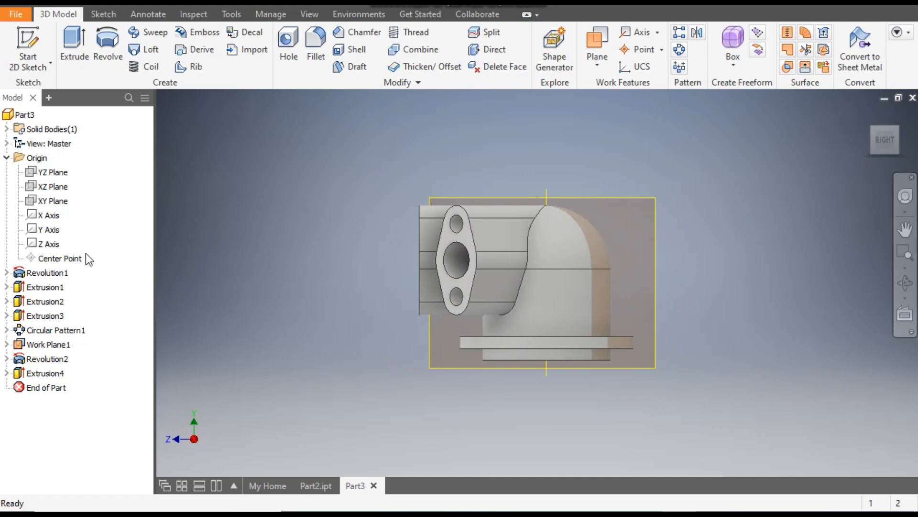
{"action": "left_click", "coordinate": [53, 173]}
{"action": "left_click", "coordinate": [545, 273]}
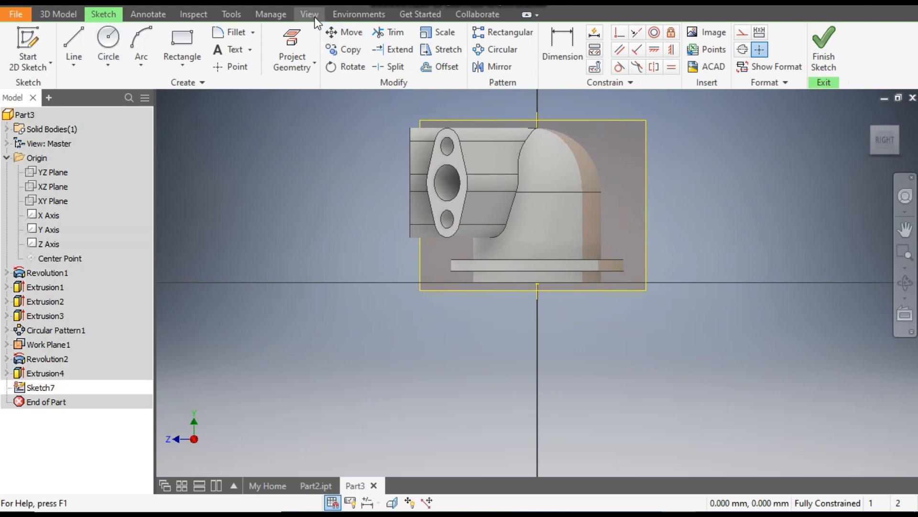
{"action": "left_click", "coordinate": [310, 14]}
{"action": "left_click", "coordinate": [164, 65]}
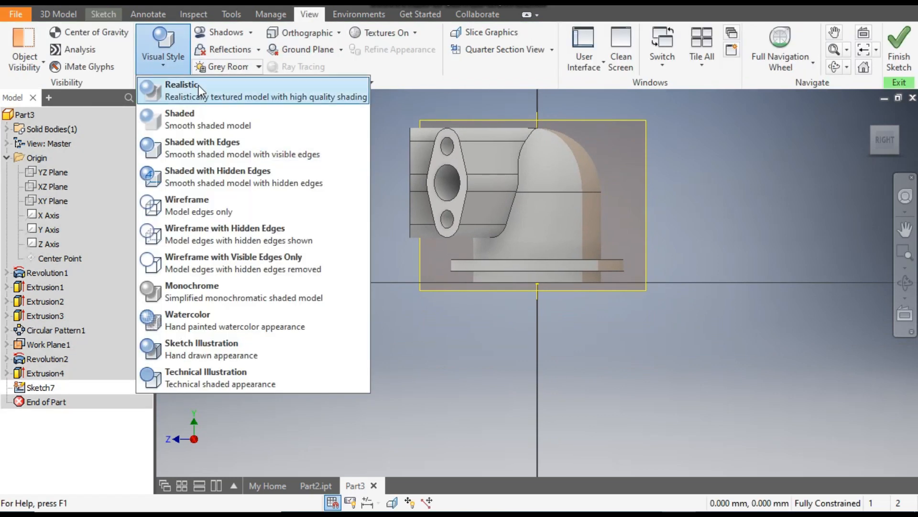
{"action": "left_click", "coordinate": [191, 201]}
{"action": "scroll", "coordinate": [595, 149], "scroll_direction": "down", "scroll_amount": 5}
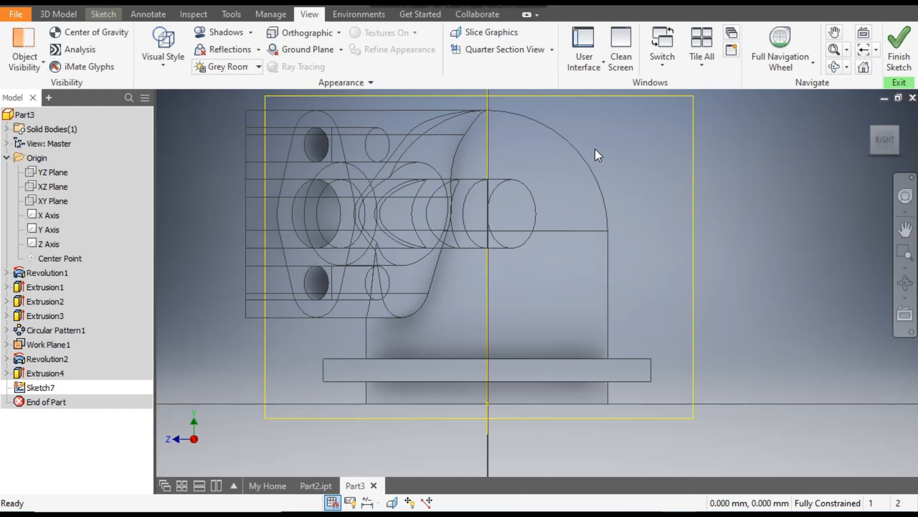
Project the dome's outer arc and the body's straight outer edges above and below the base flange into the sketch.
{"action": "left_click", "coordinate": [114, 14]}
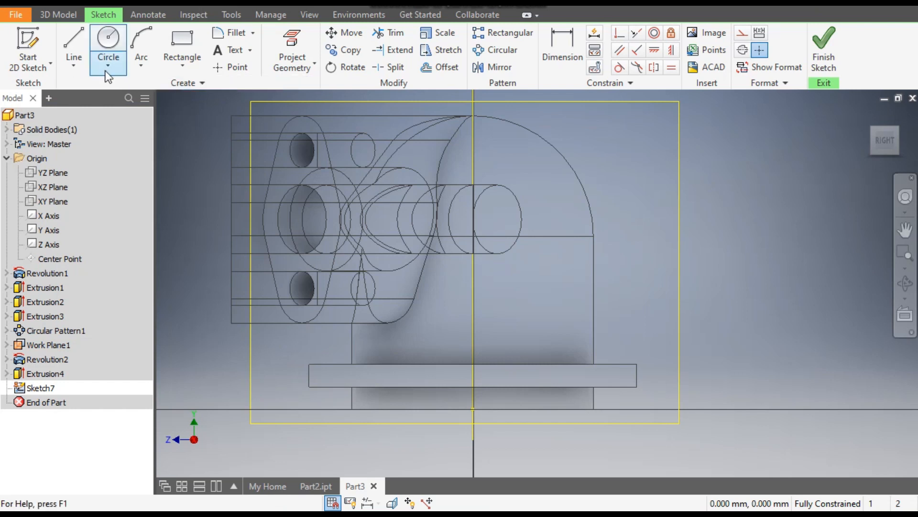
{"action": "left_click", "coordinate": [299, 41]}
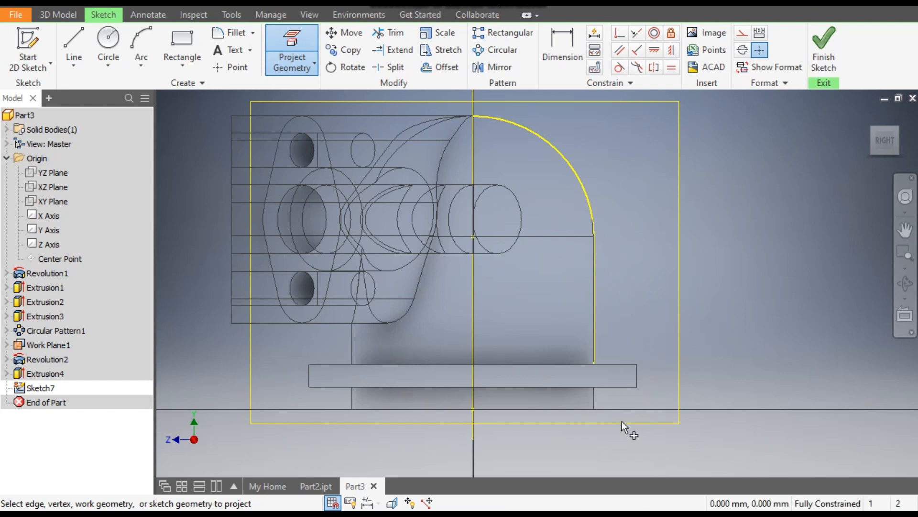
{"action": "left_click", "coordinate": [594, 395]}
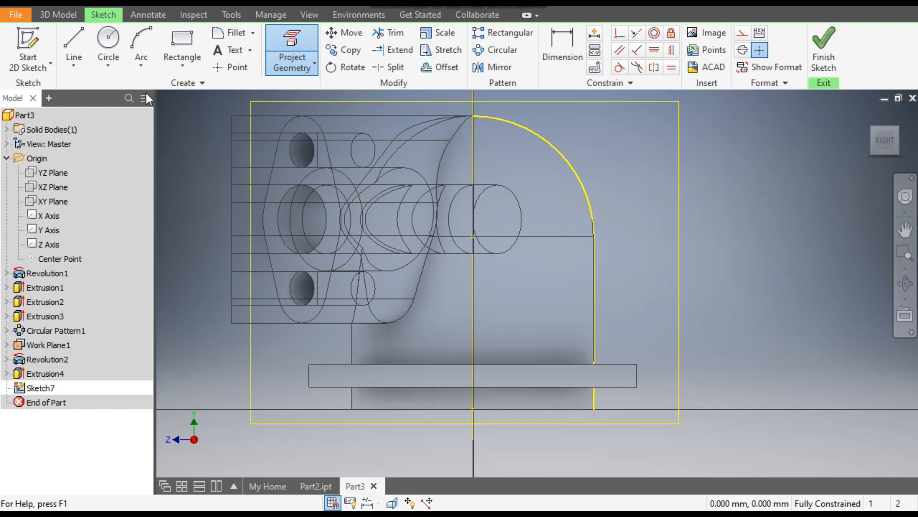
Offset the projected dome arc inward by about 6 mm.
{"action": "left_click", "coordinate": [452, 68]}
{"action": "left_click", "coordinate": [553, 147]}
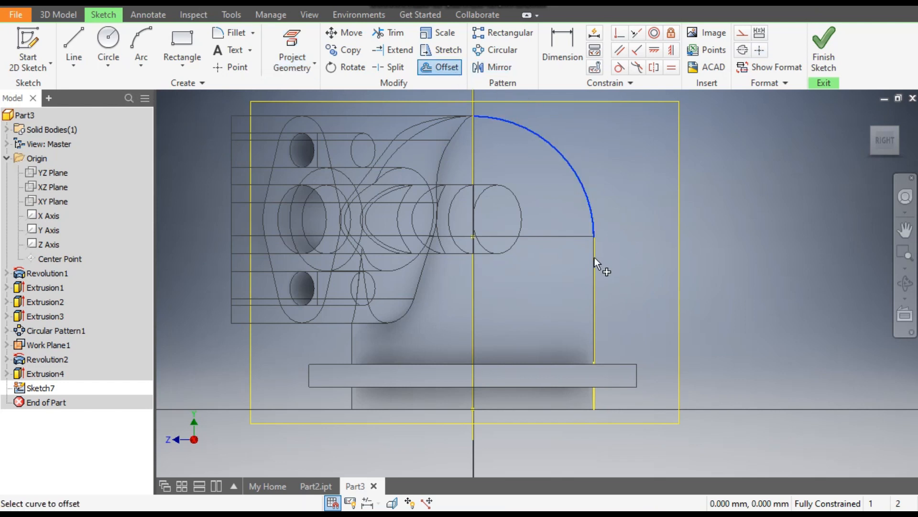
{"action": "left_click", "coordinate": [533, 173]}
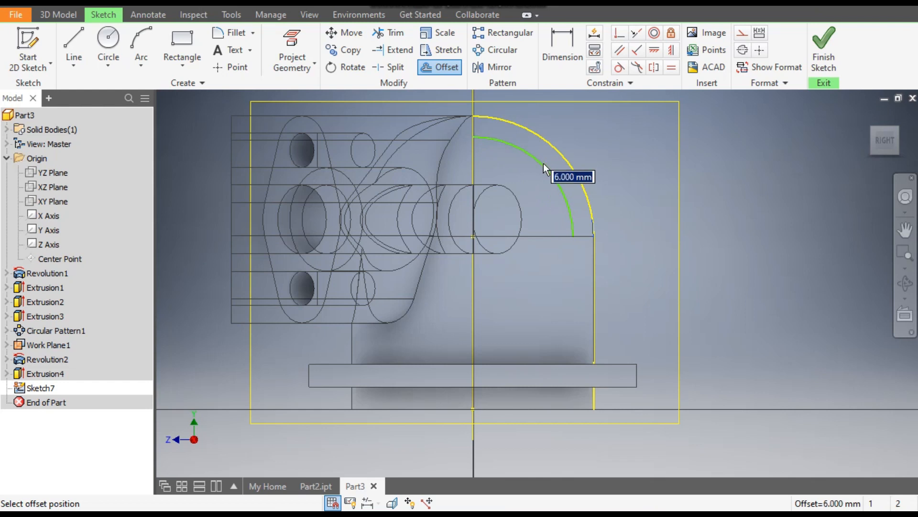
{"action": "type", "text": "6.5"}
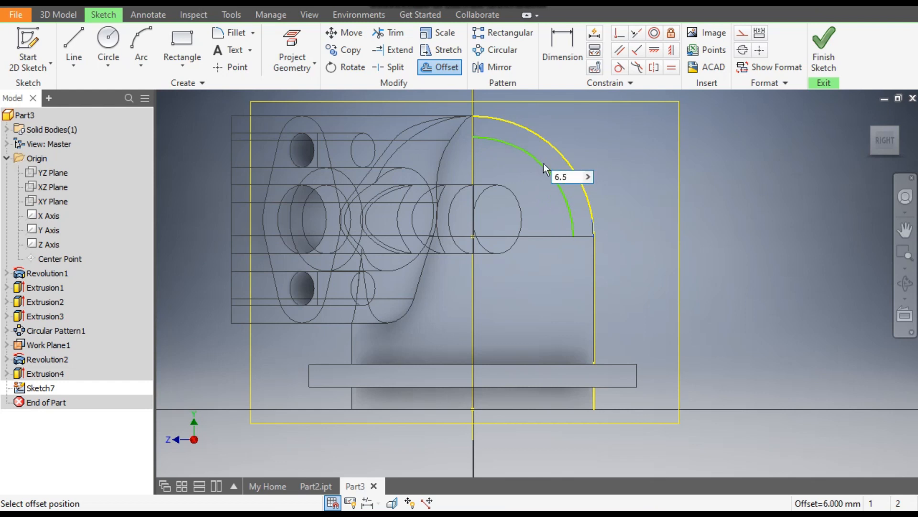
{"action": "key", "text": "Return"}
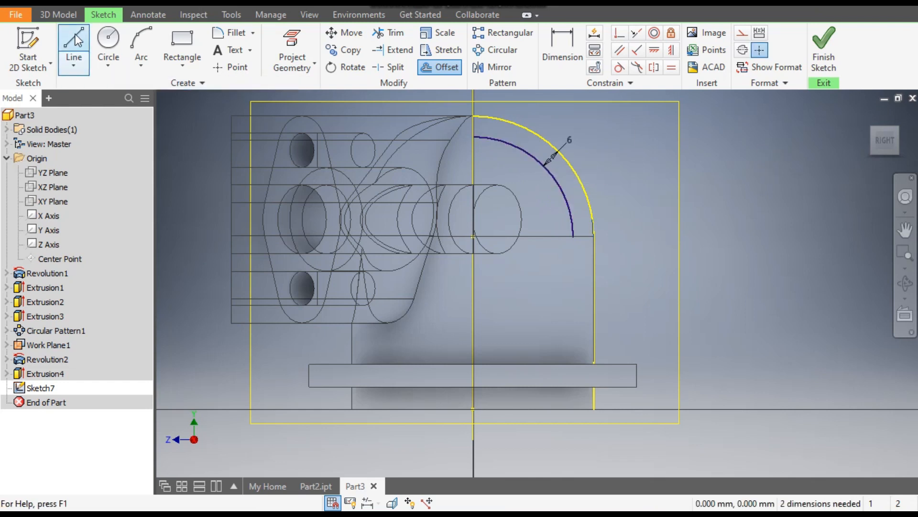
Close the wall profile with lines down from the inner arc to the base, across, up the outer edge, and between the arcs' top ends.
{"action": "left_click", "coordinate": [75, 43]}
{"action": "left_click", "coordinate": [574, 236]}
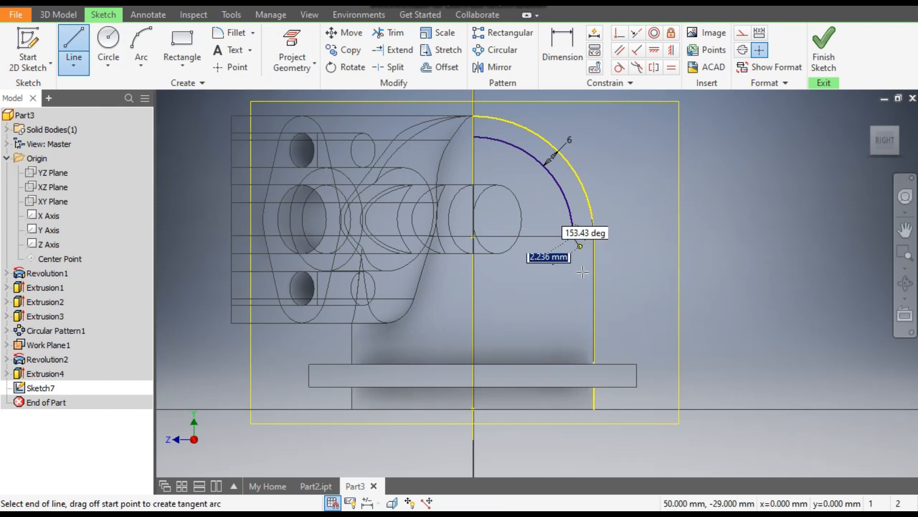
{"action": "left_click", "coordinate": [574, 409]}
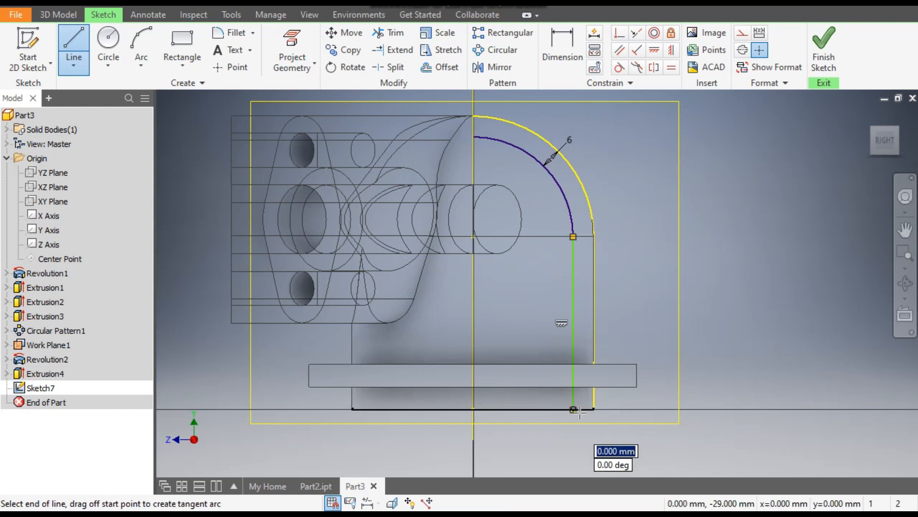
{"action": "left_click", "coordinate": [593, 409]}
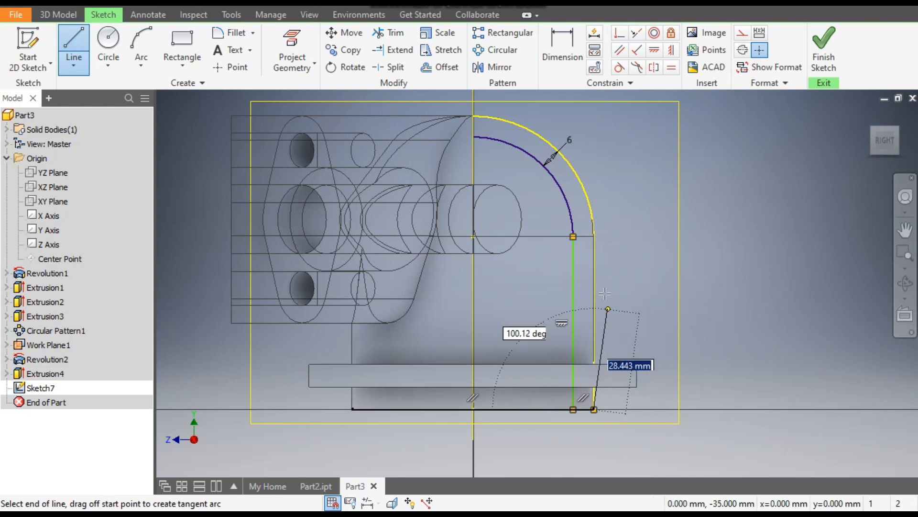
{"action": "left_click", "coordinate": [594, 236]}
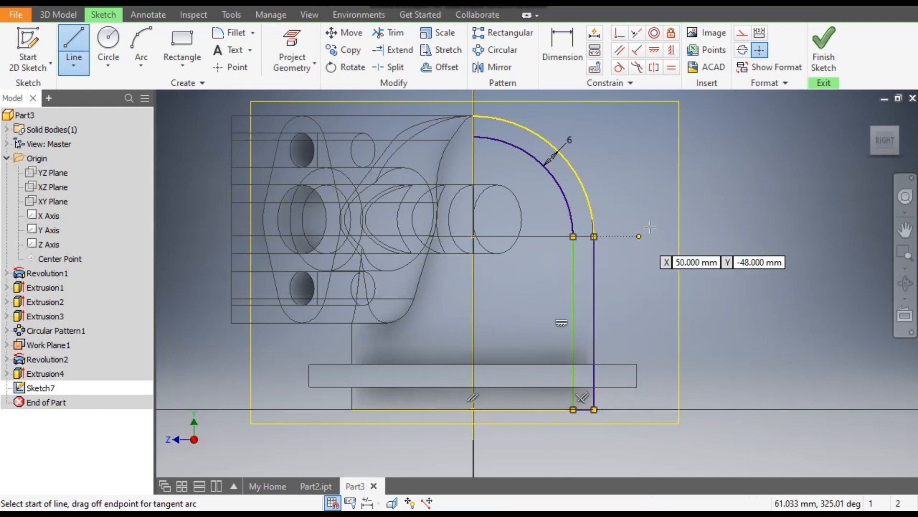
{"action": "left_click", "coordinate": [474, 136]}
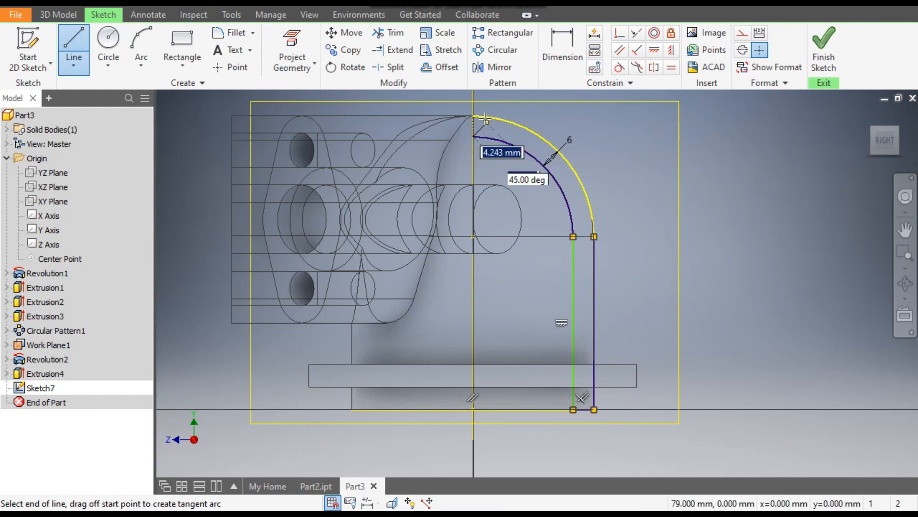
{"action": "left_click", "coordinate": [473, 116]}
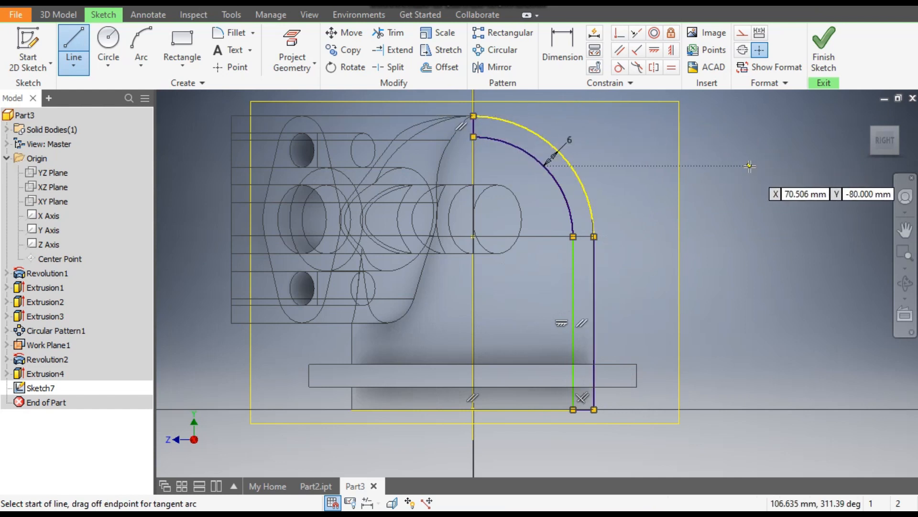
{"action": "key", "text": "Escape"}
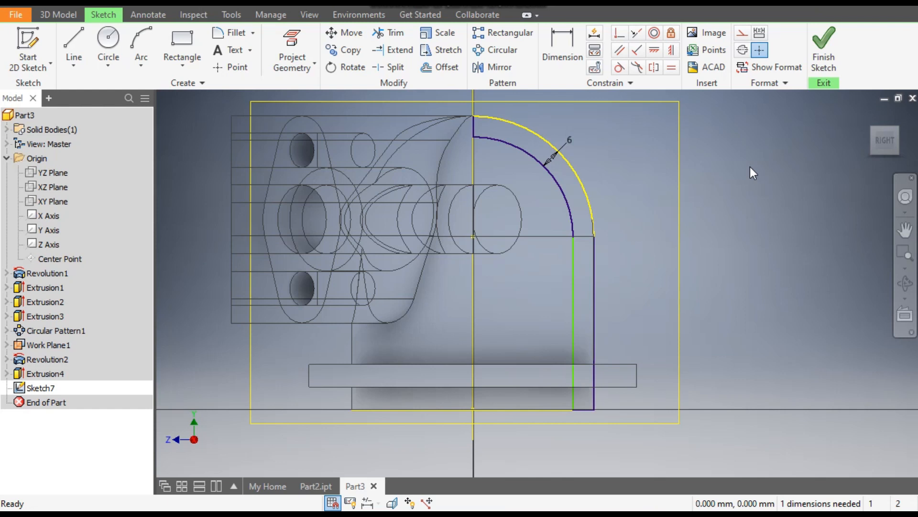
Dimension the gap between the two vertical wall lines and set it to 6.5 mm.
{"action": "left_click", "coordinate": [562, 42]}
{"action": "left_click", "coordinate": [573, 297]}
{"action": "left_click", "coordinate": [594, 293]}
{"action": "left_click", "coordinate": [622, 276]}
{"action": "type", "text": "6.5"}
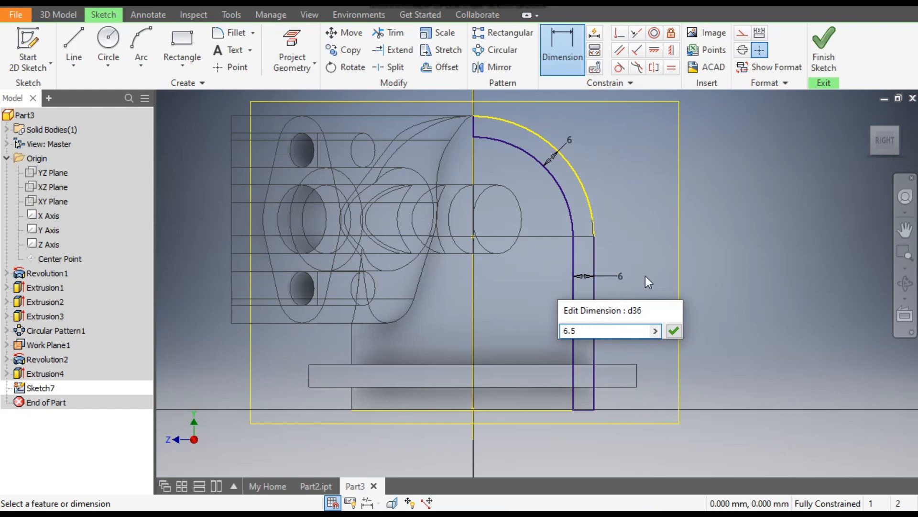
{"action": "key", "text": "Return"}
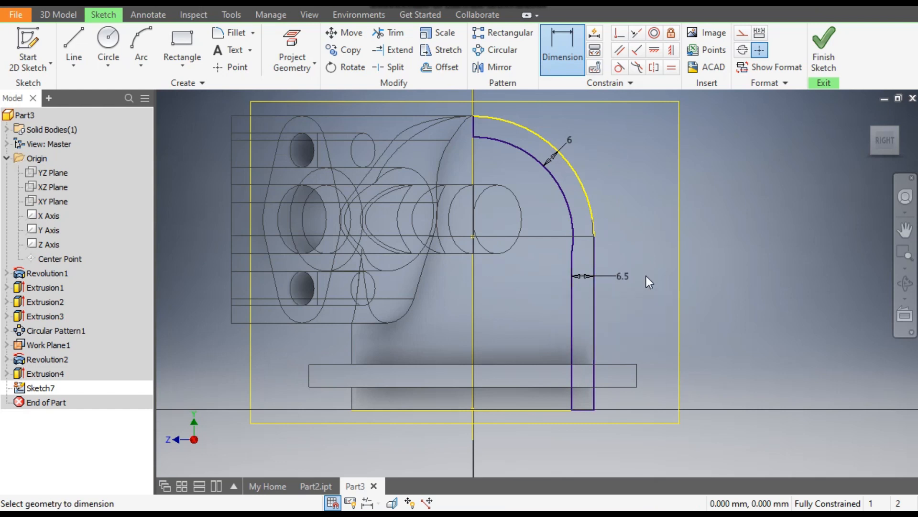
Set the offset dimension between the dome arcs to 6.5 mm.
{"action": "left_click", "coordinate": [573, 137]}
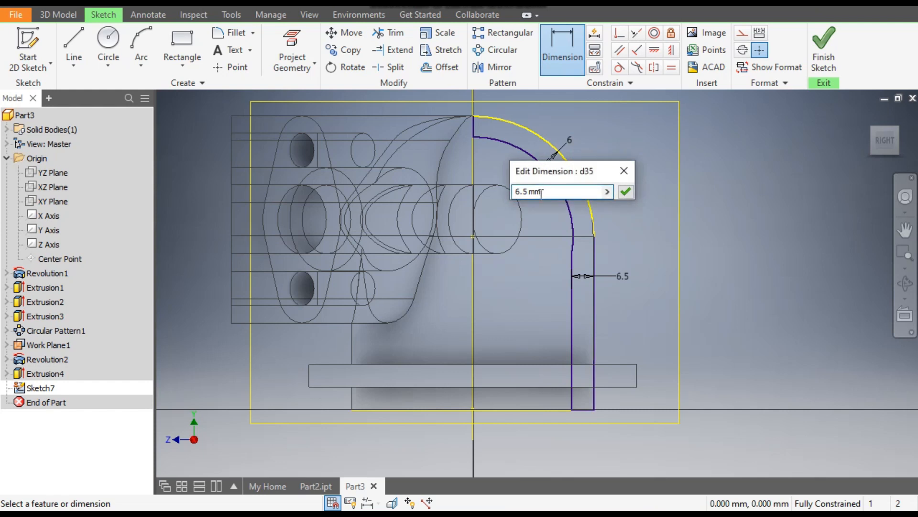
{"action": "type", "text": "6."}
{"action": "key", "text": "Return"}
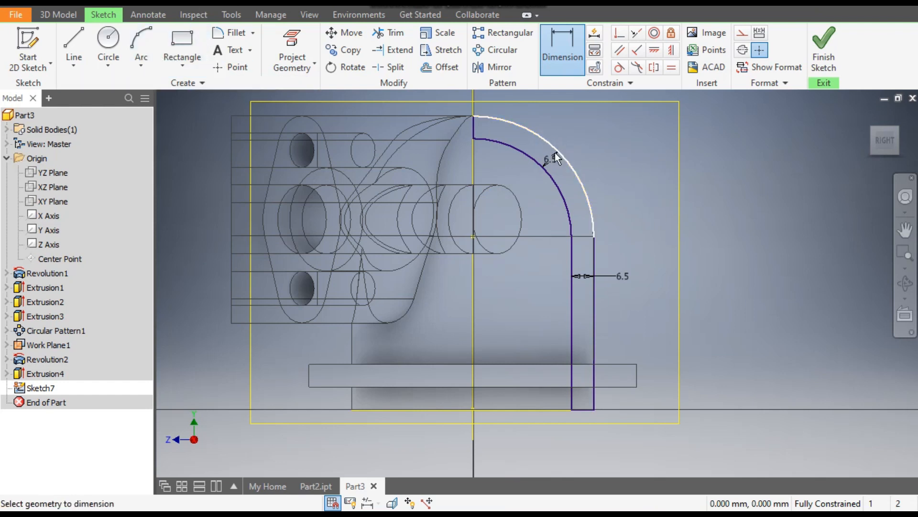
Trace the projected outer dome edge with a three-point arc from its top end to the vertical outer wall line.
{"action": "left_click", "coordinate": [141, 48]}
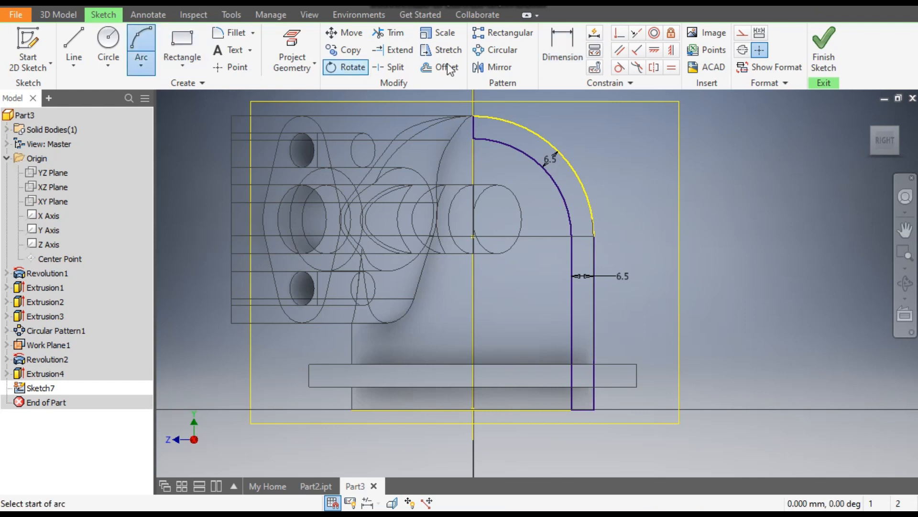
{"action": "left_click", "coordinate": [474, 116]}
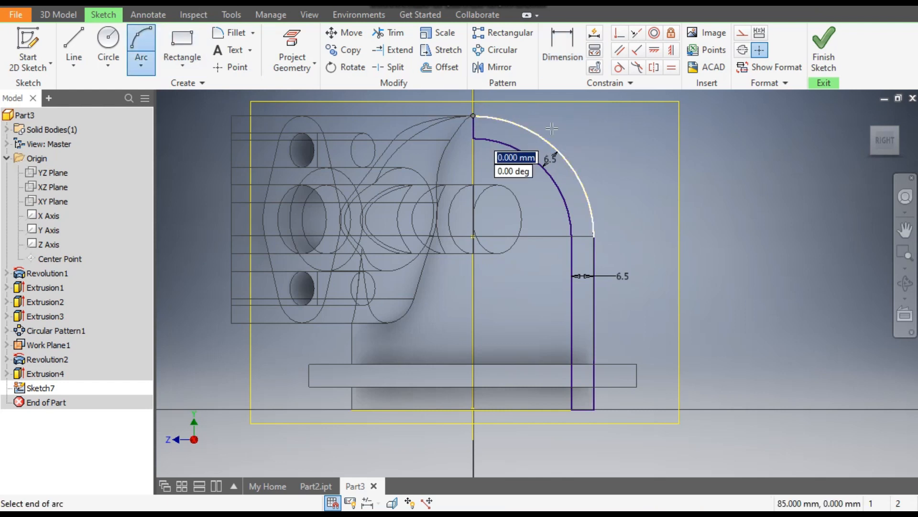
{"action": "left_click", "coordinate": [594, 236]}
{"action": "left_click", "coordinate": [559, 152]}
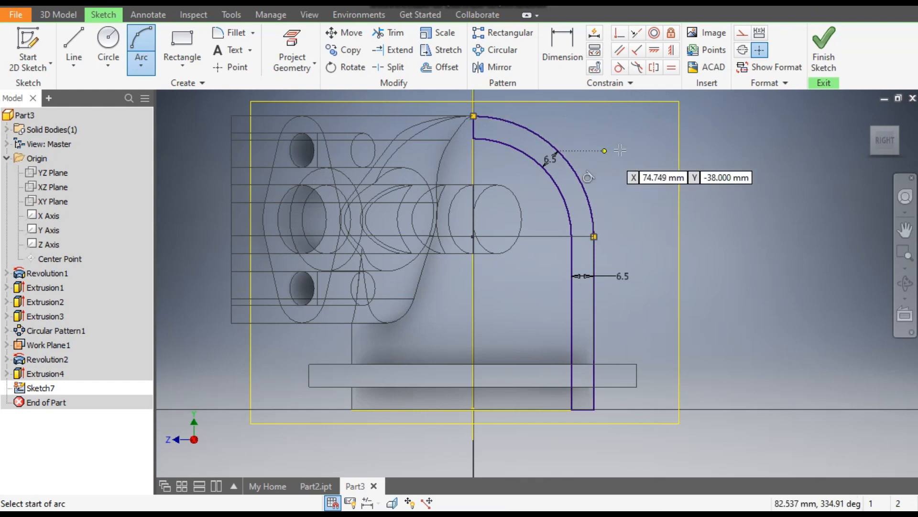
{"action": "key", "text": "Escape"}
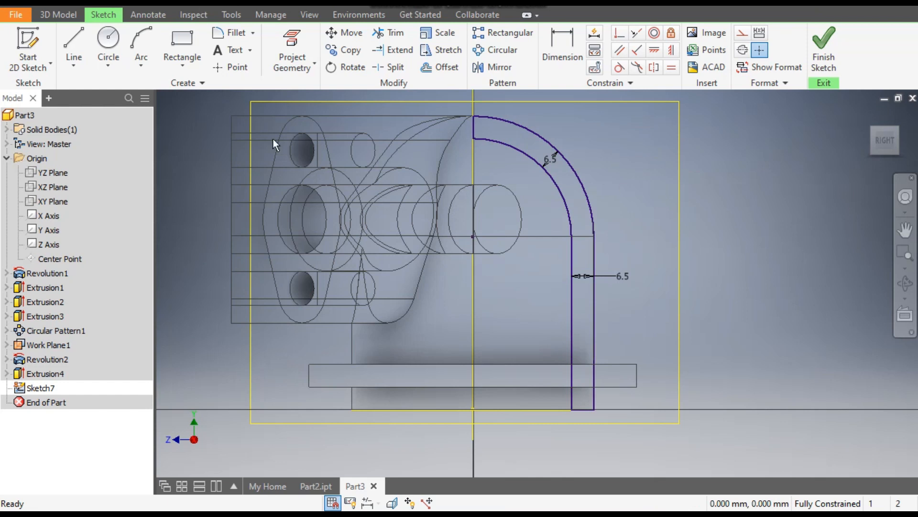
Close the inner region with a vertical line from the inner arc's top to the base and a horizontal line to the inner wall.
{"action": "left_click", "coordinate": [73, 38]}
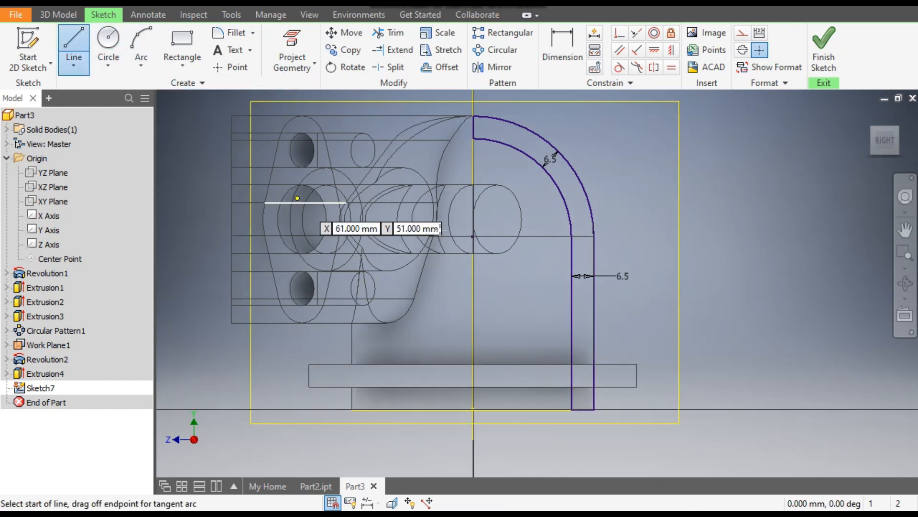
{"action": "left_click", "coordinate": [473, 139]}
{"action": "double_click", "coordinate": [473, 409]}
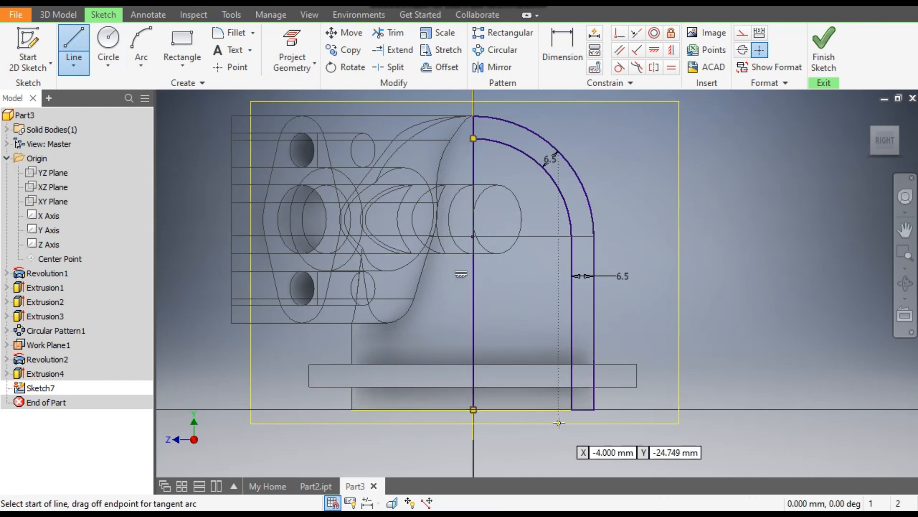
{"action": "left_click", "coordinate": [573, 409]}
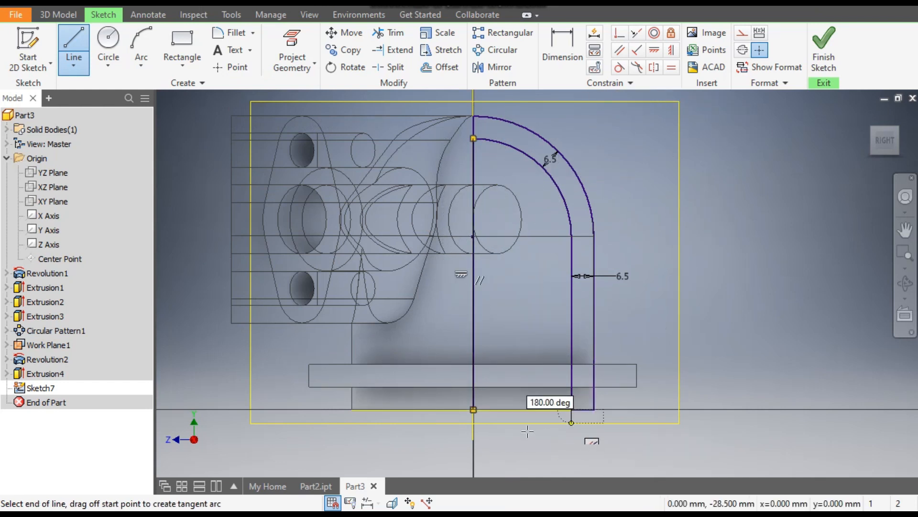
{"action": "double_click", "coordinate": [473, 409]}
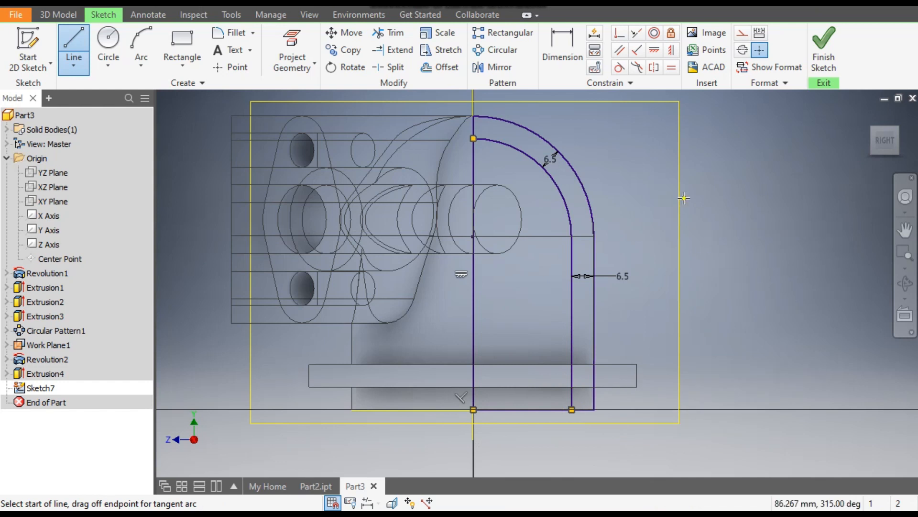
{"action": "key", "text": "Escape"}
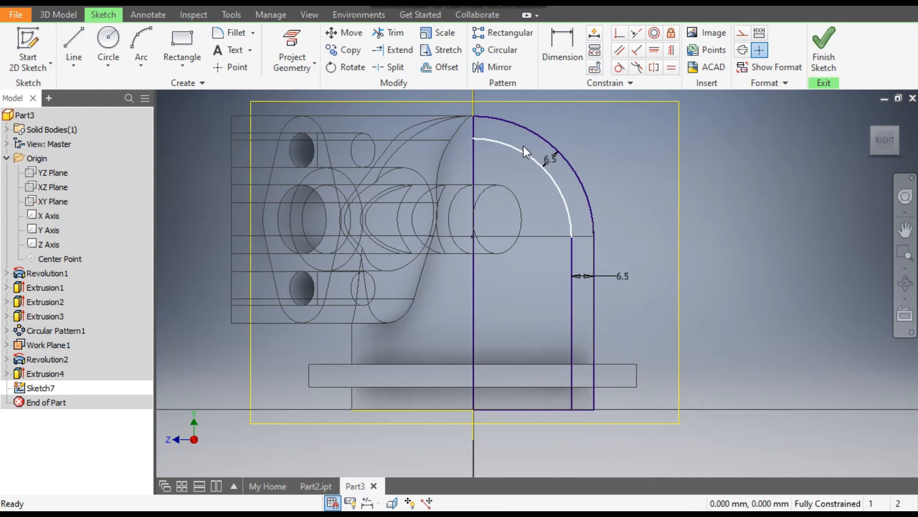
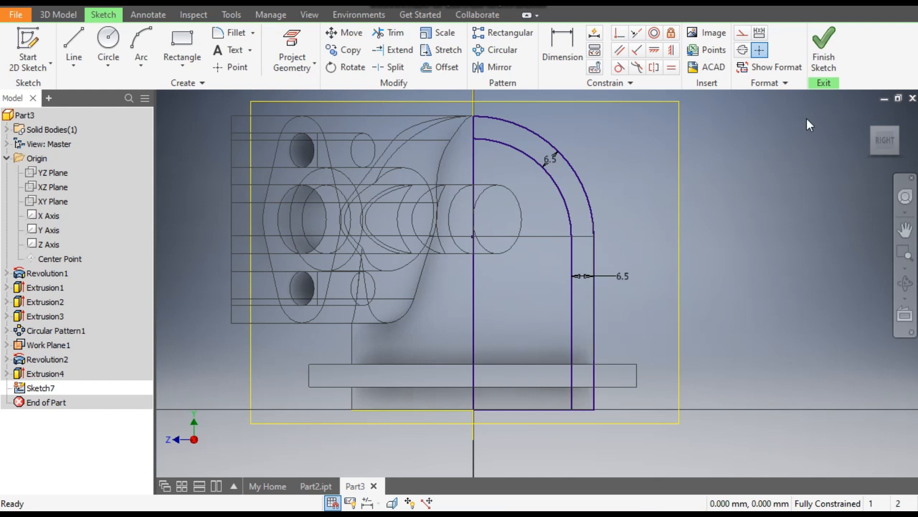
Finish the sketch and set up a full Revolve cut of the inner region about the vertical centre line.
{"action": "left_click", "coordinate": [823, 47]}
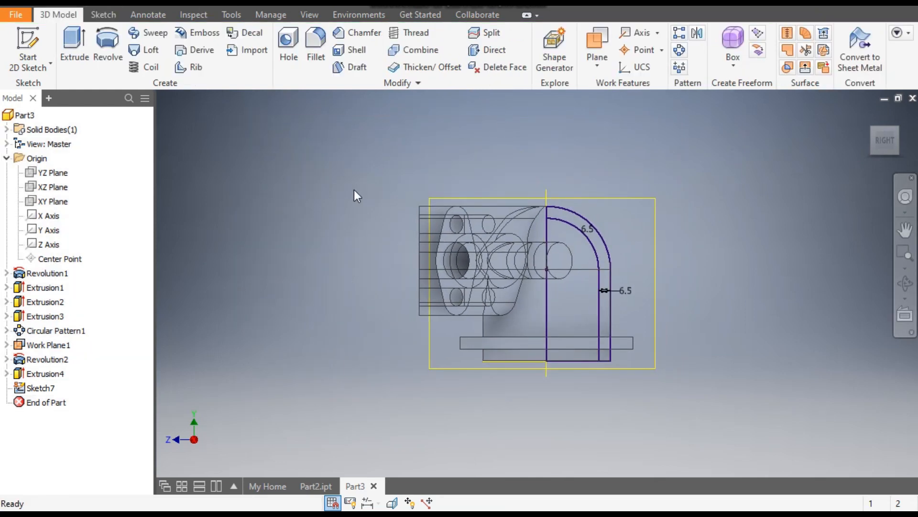
{"action": "left_click", "coordinate": [107, 41]}
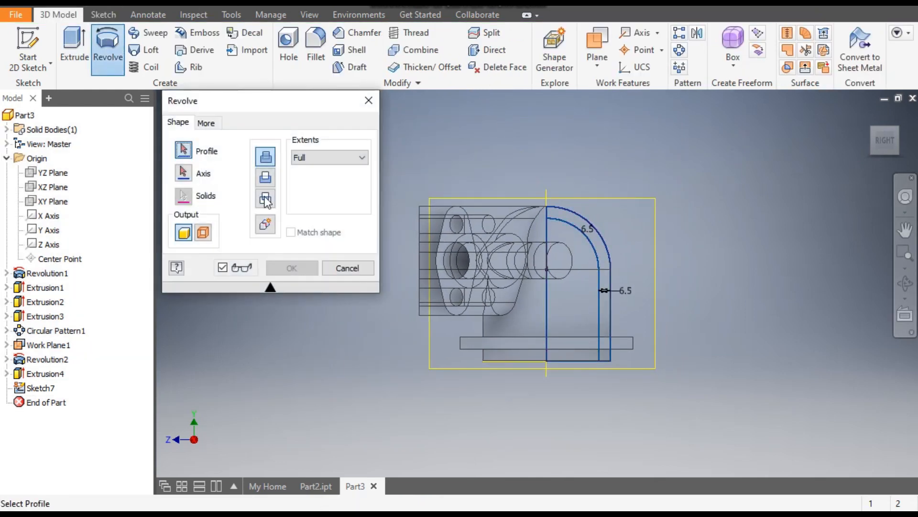
{"action": "left_click", "coordinate": [575, 277]}
{"action": "scroll", "coordinate": [575, 277], "scroll_direction": "up", "scroll_amount": 3}
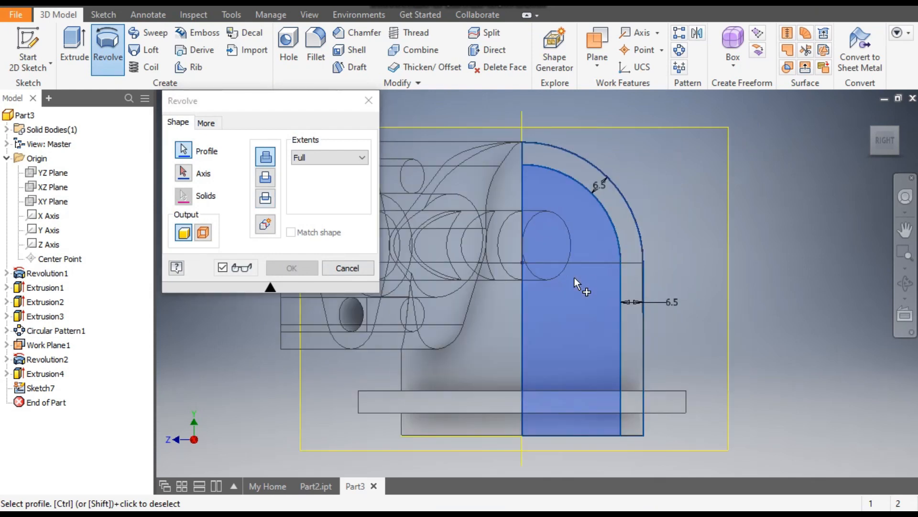
{"action": "left_click", "coordinate": [197, 173]}
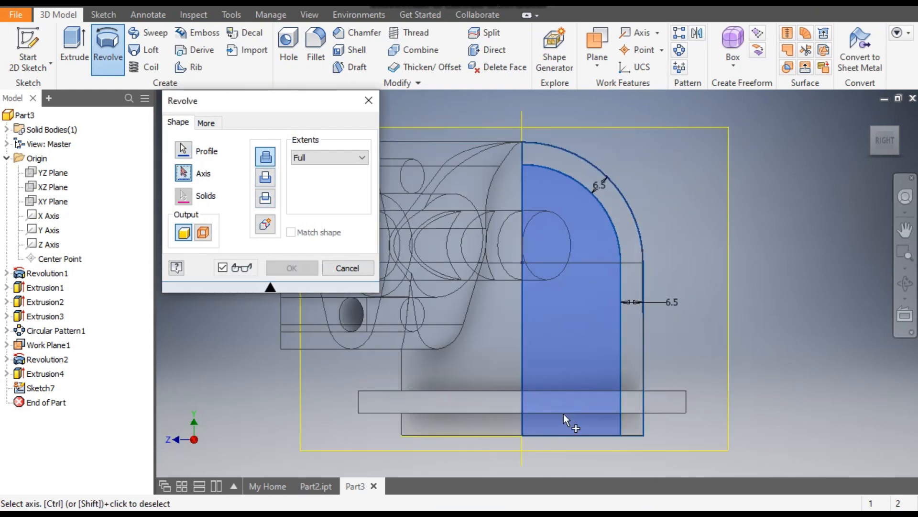
{"action": "left_click", "coordinate": [524, 321]}
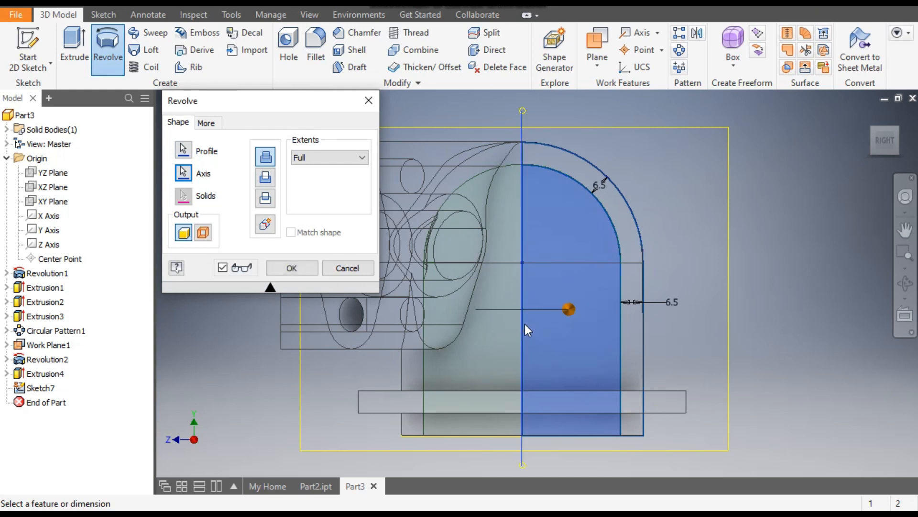
{"action": "left_click", "coordinate": [266, 179]}
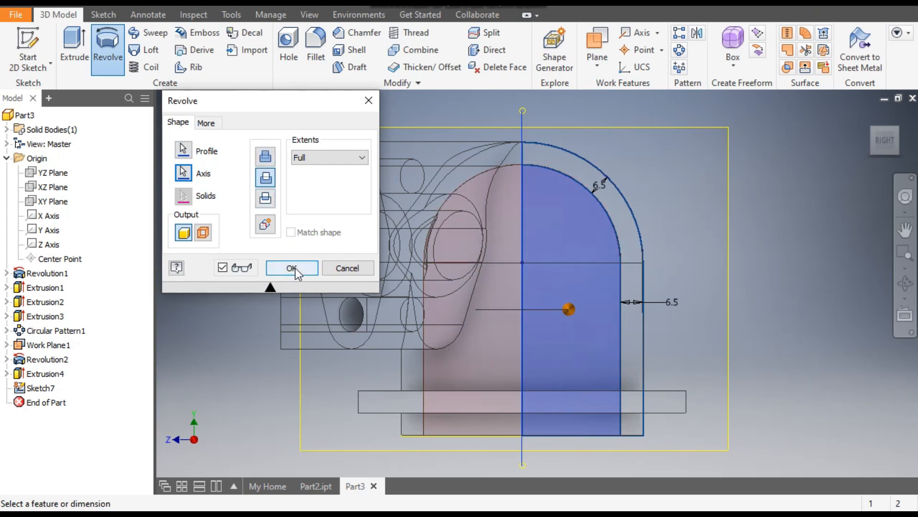
Change the visual style to Shaded with Edges and apply the Revolve cut that hollows the dome.
{"action": "left_click", "coordinate": [315, 13]}
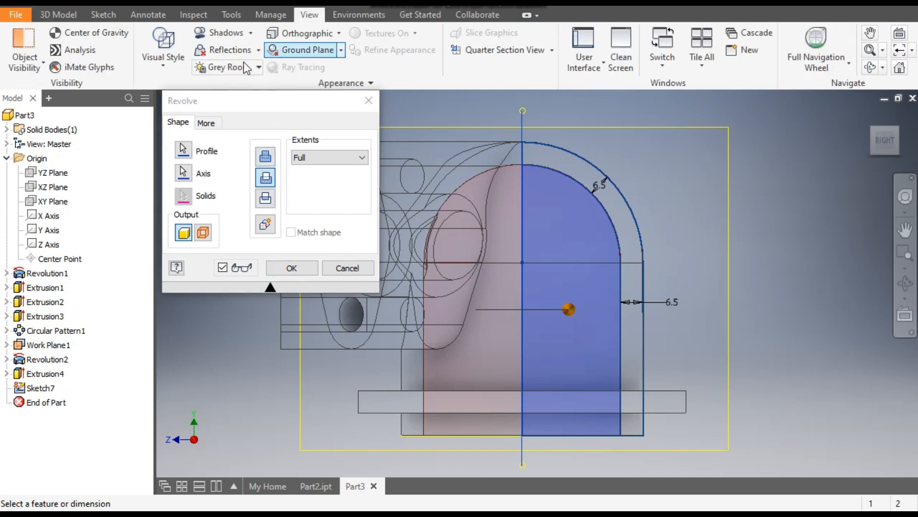
{"action": "left_click", "coordinate": [169, 67]}
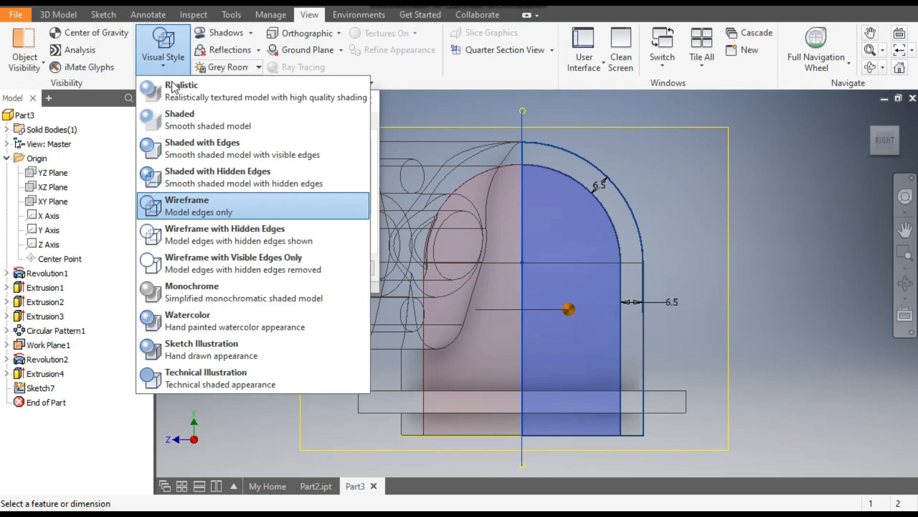
{"action": "left_click", "coordinate": [195, 145]}
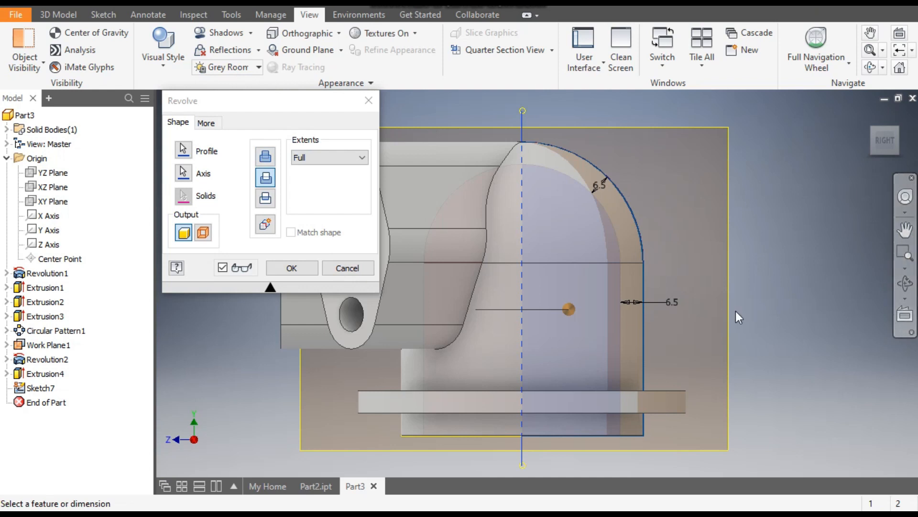
{"action": "middle_click_drag", "start_coordinate": [770, 300], "coordinate": [406, 290], "text": "shift"}
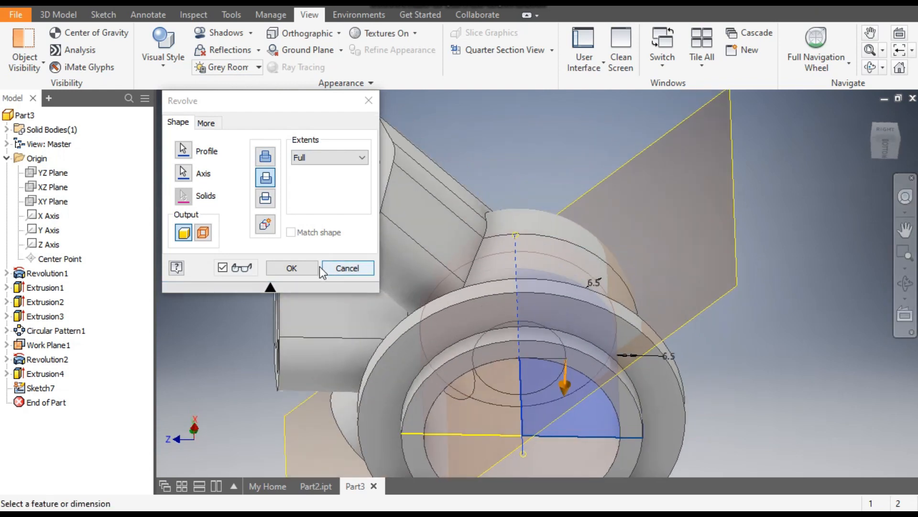
{"action": "left_click", "coordinate": [306, 267]}
Start a sketch on the front-facing flange's end face and project the edge of its large central hole.
{"action": "middle_click_drag", "start_coordinate": [717, 301], "coordinate": [730, 249]}
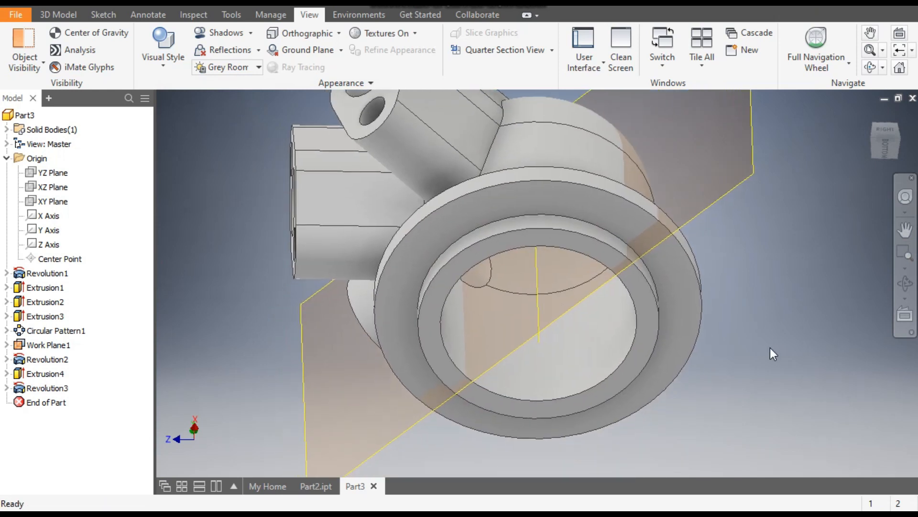
{"action": "mouse_move", "coordinate": [770, 348]}
{"action": "middle_mouse_down", "text": "shift"}
{"action": "mouse_move", "coordinate": [746, 328]}
{"action": "mouse_move", "coordinate": [770, 321]}
{"action": "mouse_move", "coordinate": [758, 321]}
{"action": "mouse_move", "coordinate": [758, 355]}
{"action": "middle_mouse_up", "text": "shift"}
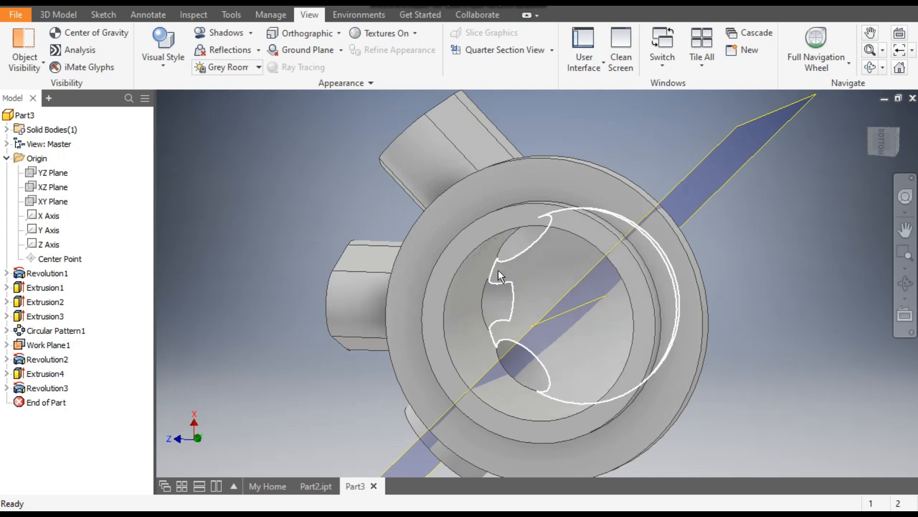
{"action": "left_click", "coordinate": [866, 116]}
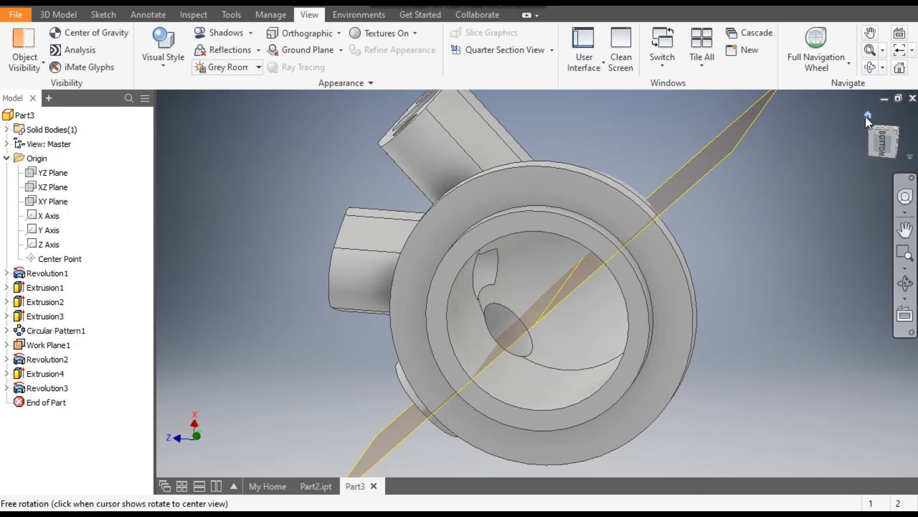
{"action": "scroll", "coordinate": [475, 331], "scroll_direction": "down", "scroll_amount": 3}
{"action": "left_click", "coordinate": [456, 279]}
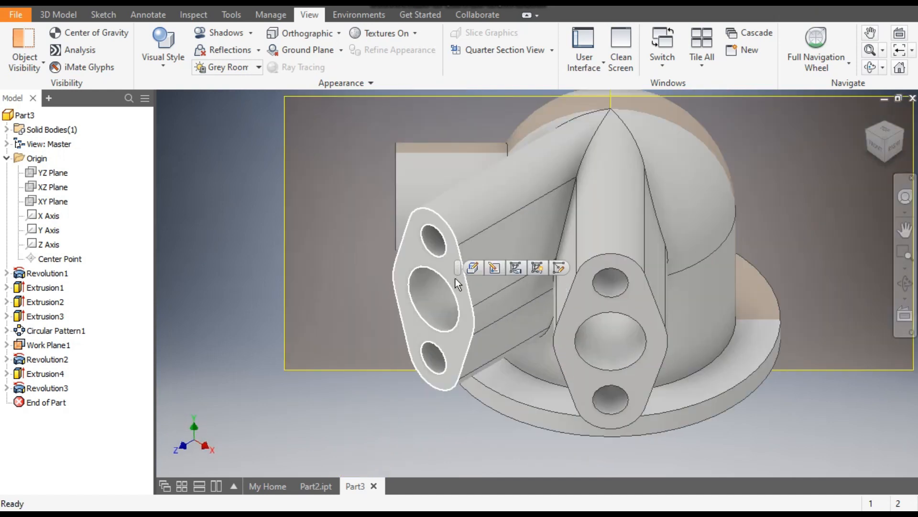
{"action": "left_click", "coordinate": [560, 266]}
{"action": "middle_click_drag", "start_coordinate": [643, 291], "coordinate": [651, 440]}
{"action": "scroll", "coordinate": [550, 246], "scroll_direction": "down", "scroll_amount": 3}
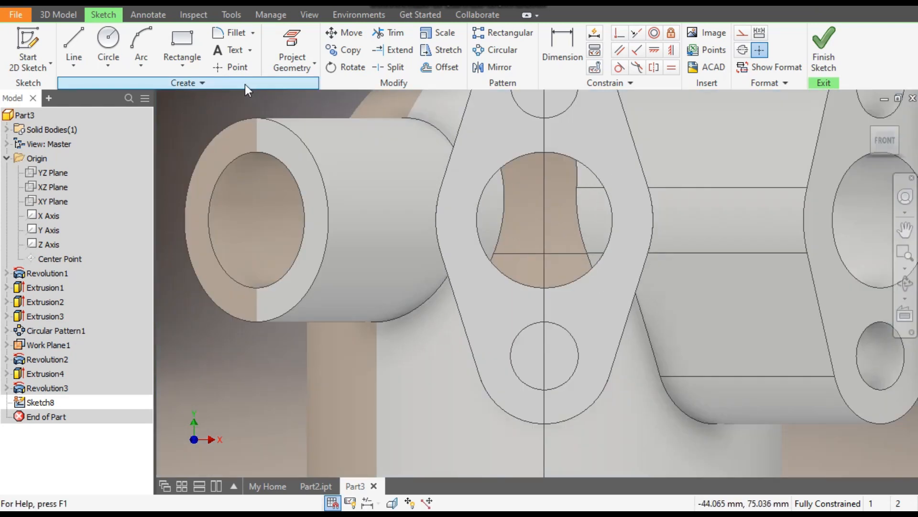
{"action": "left_click", "coordinate": [292, 39]}
{"action": "left_click", "coordinate": [554, 152]}
{"action": "scroll", "coordinate": [573, 235], "scroll_direction": "up", "scroll_amount": 3}
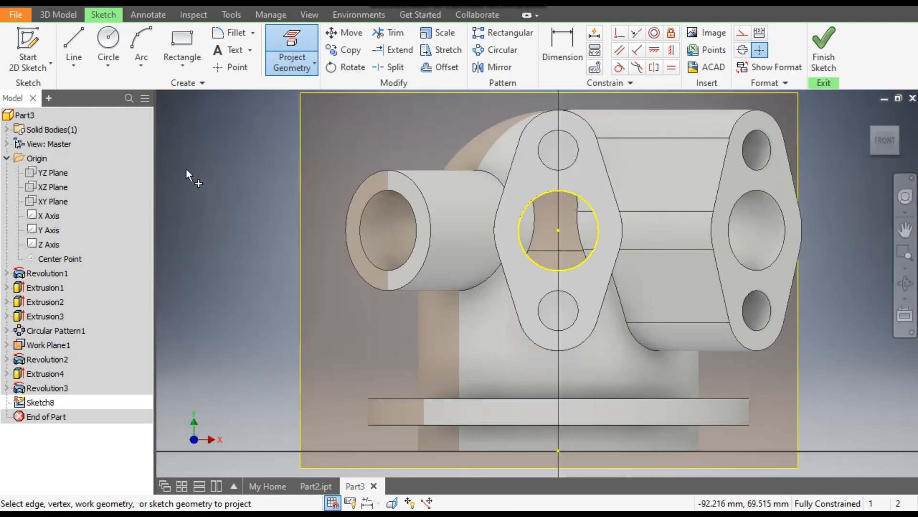
Extrude the projected central circle as a 70 mm cut into the housing to open the flange bore.
{"action": "left_click", "coordinate": [64, 16]}
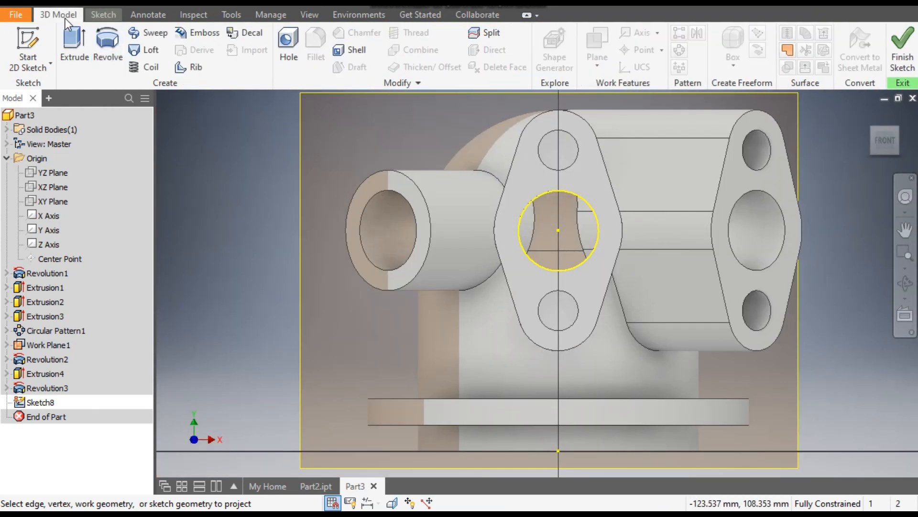
{"action": "left_click", "coordinate": [70, 45]}
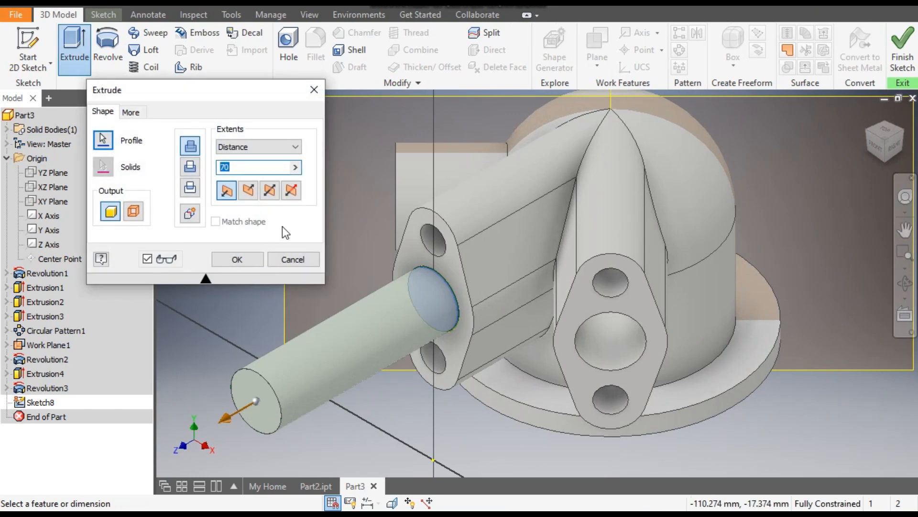
{"action": "left_click", "coordinate": [190, 168]}
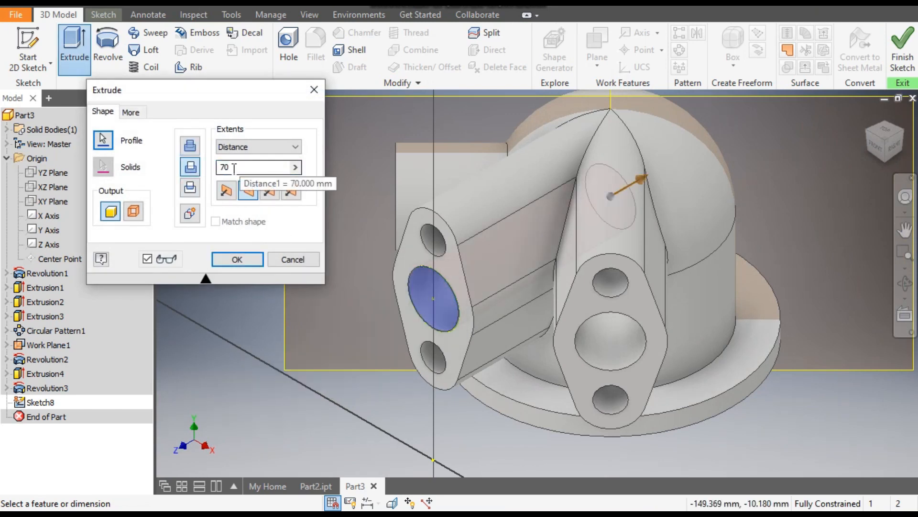
{"action": "left_click", "coordinate": [238, 259]}
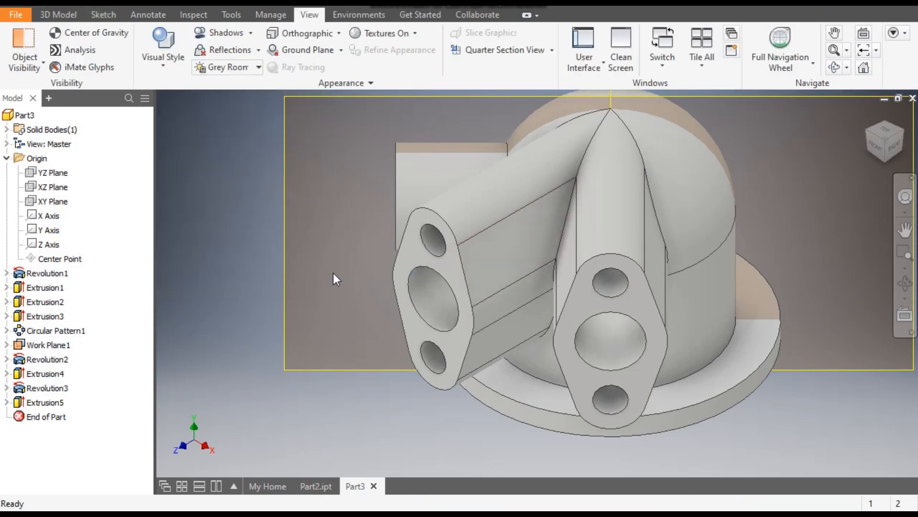
Hide the work plane through the angled boss and the work axis above the dome.
{"action": "left_click", "coordinate": [875, 145]}
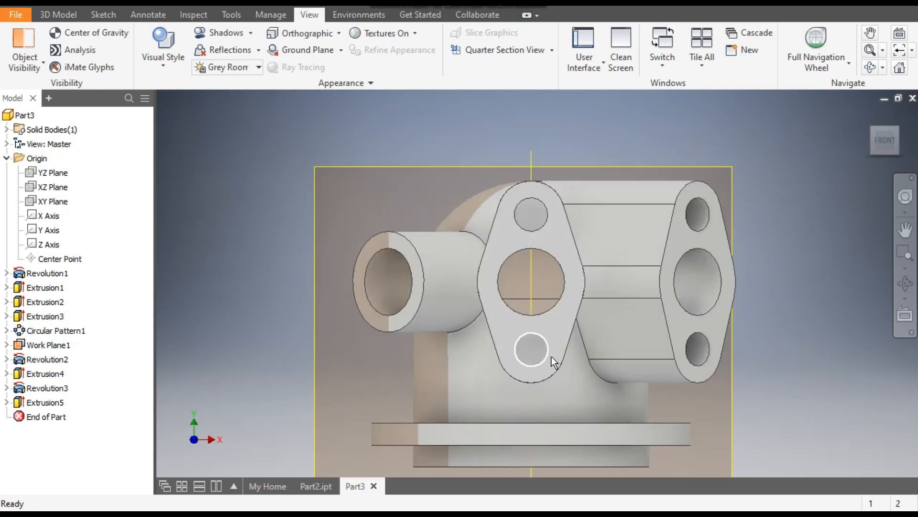
{"action": "mouse_move", "coordinate": [585, 390]}
{"action": "middle_mouse_down", "text": "shift"}
{"action": "mouse_move", "coordinate": [581, 307]}
{"action": "mouse_move", "coordinate": [586, 405]}
{"action": "middle_mouse_up", "text": "shift"}
{"action": "scroll", "coordinate": [683, 312], "scroll_direction": "up", "scroll_amount": 1}
{"action": "middle_click_drag", "start_coordinate": [683, 312], "coordinate": [680, 261]}
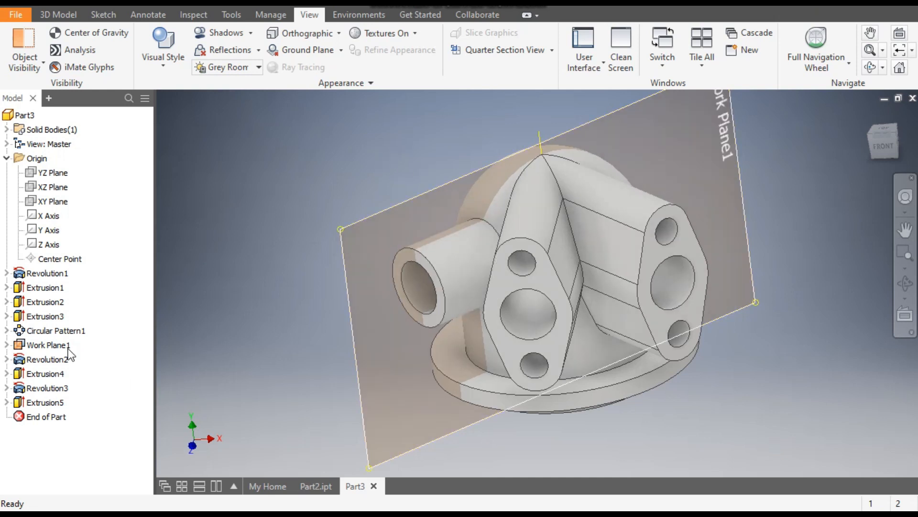
{"action": "left_click", "coordinate": [49, 345]}
{"action": "right_click", "coordinate": [51, 346]}
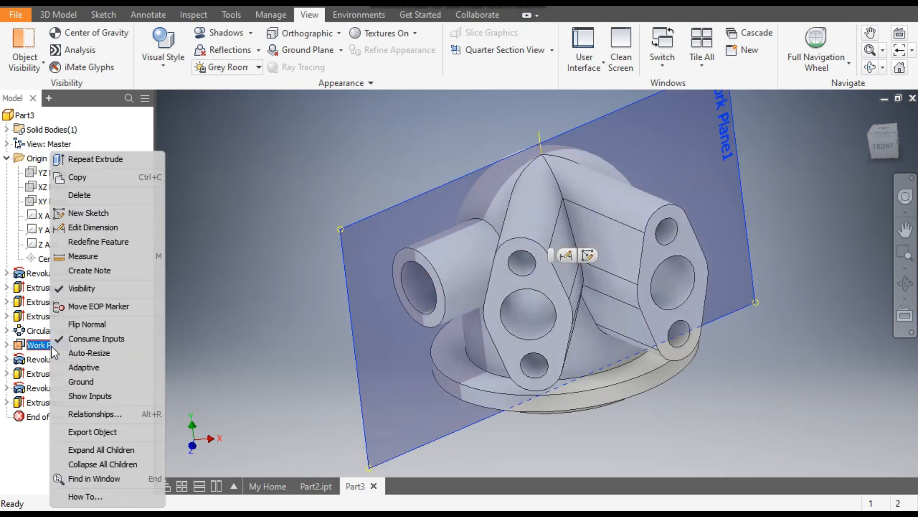
{"action": "left_click", "coordinate": [88, 288]}
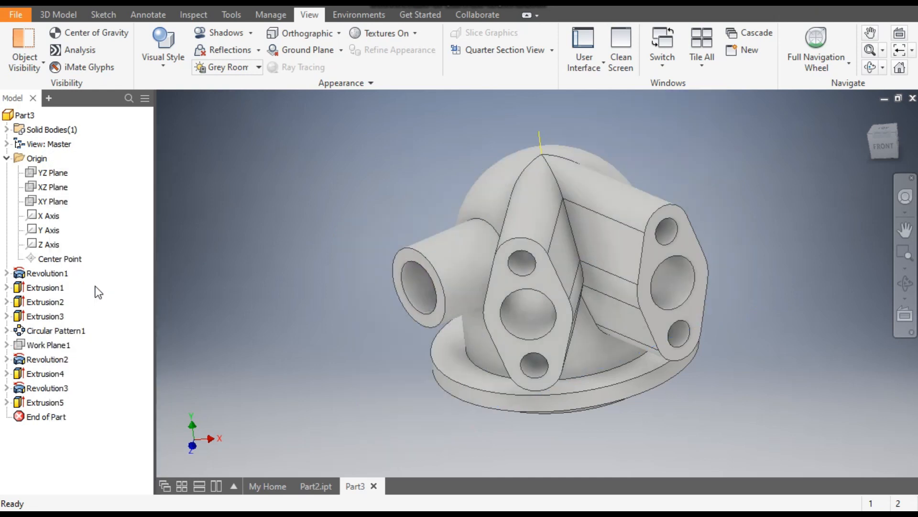
{"action": "right_click", "coordinate": [542, 137]}
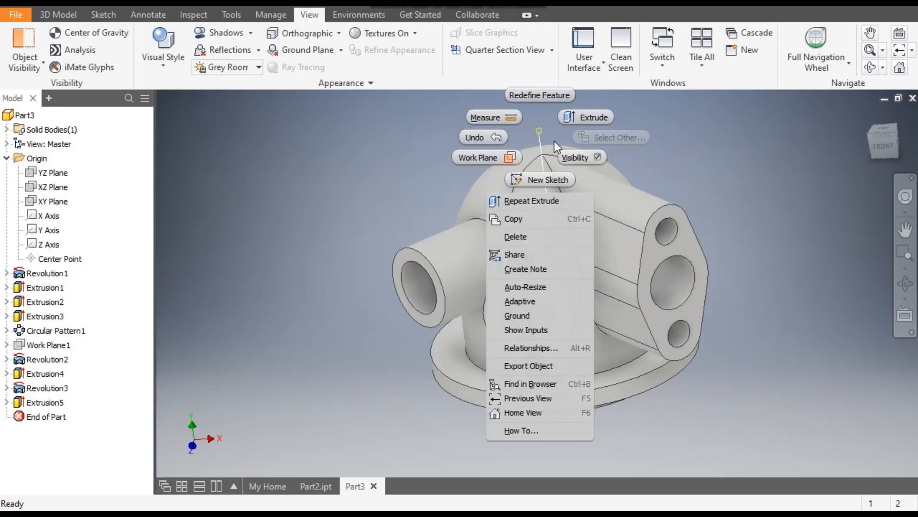
{"action": "left_click", "coordinate": [579, 157]}
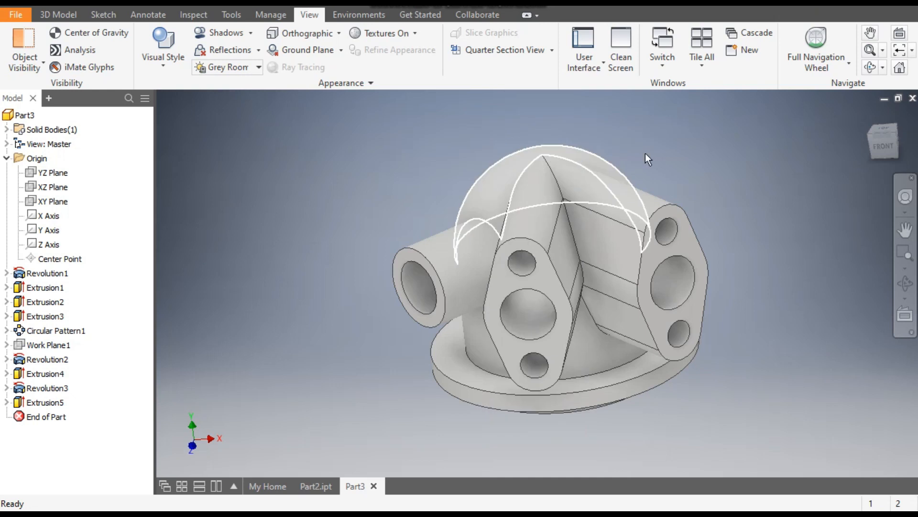
Set up a 4.5 mm constant fillet on the edges where the right-hand flange meets the dome and the neighbouring flange.
{"action": "left_click", "coordinate": [894, 132]}
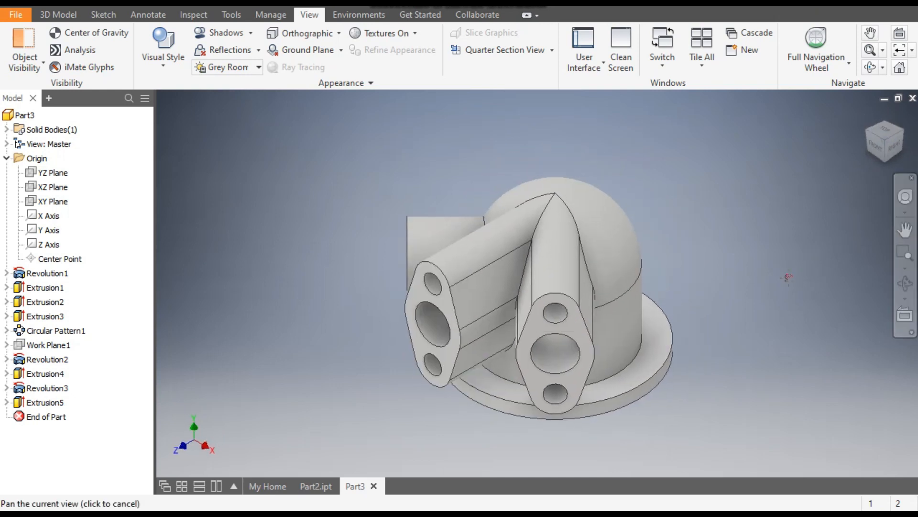
{"action": "left_click", "coordinate": [53, 12]}
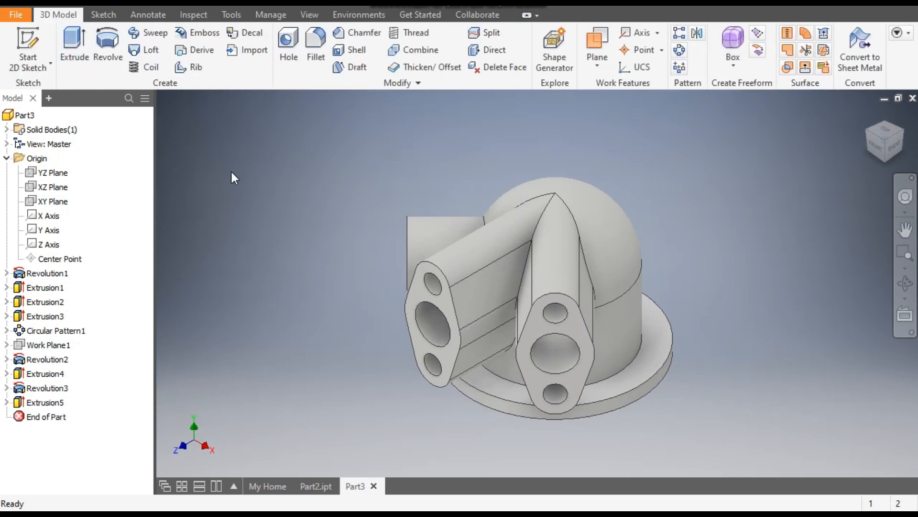
{"action": "left_click", "coordinate": [319, 40]}
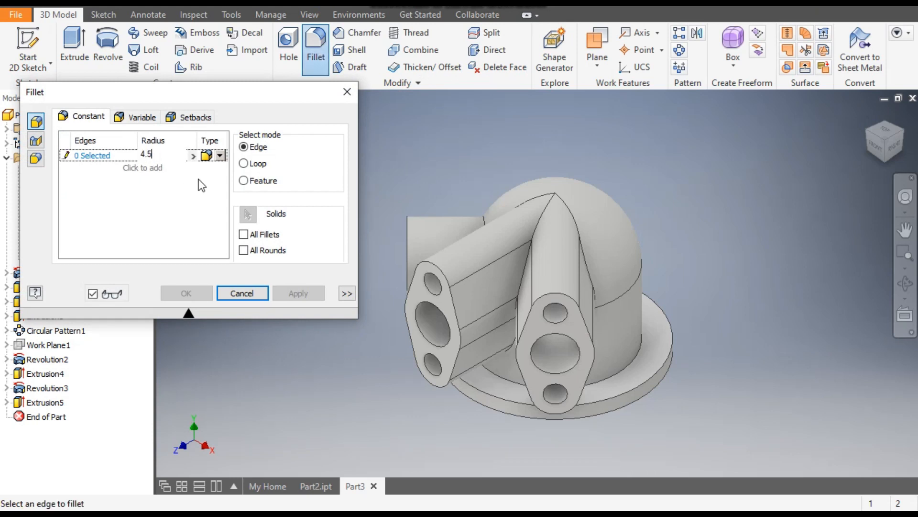
{"action": "left_click", "coordinate": [95, 155]}
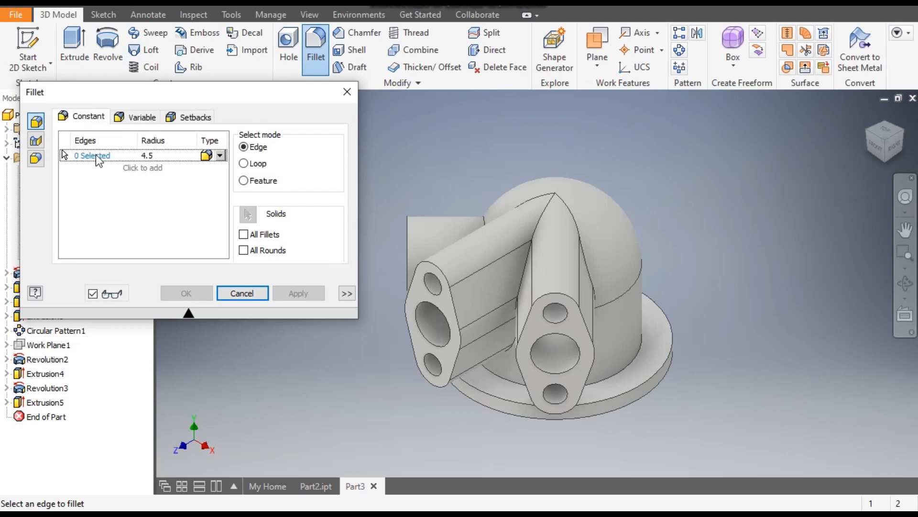
{"action": "left_click", "coordinate": [567, 203]}
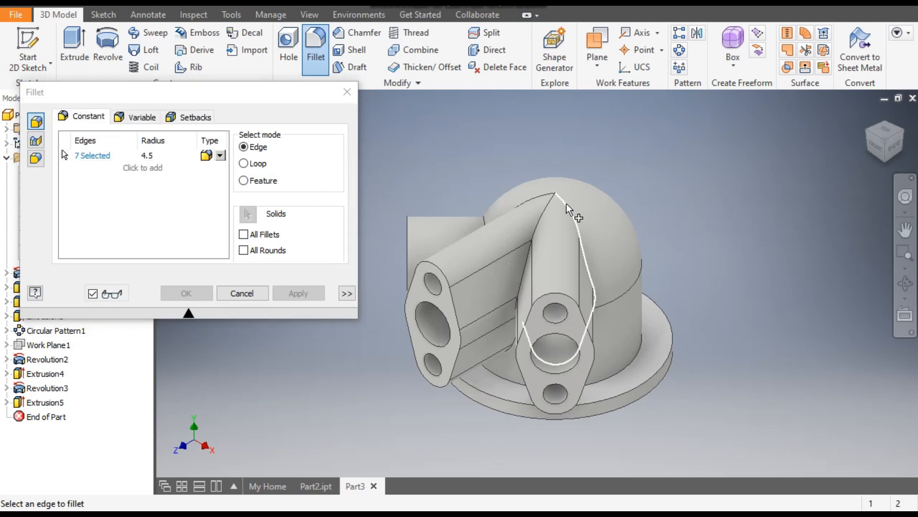
{"action": "left_click", "coordinate": [547, 209]}
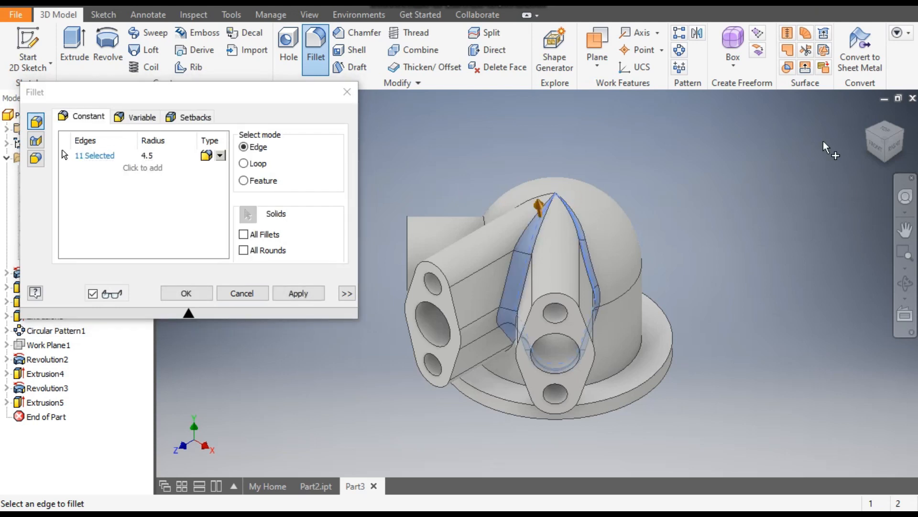
Add the remaining edges joining the other flange and the angled boss to the housing, including the undersides, and apply the fillet.
{"action": "left_click", "coordinate": [867, 133]}
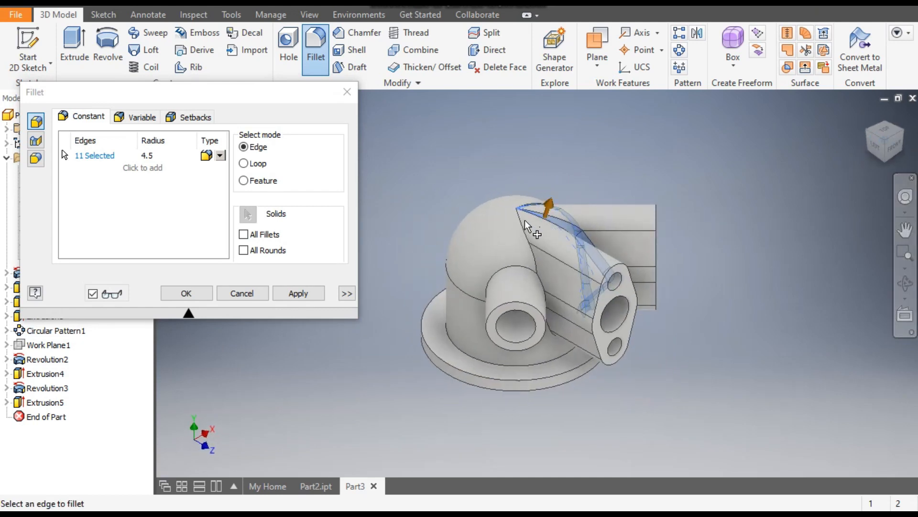
{"action": "left_click", "coordinate": [548, 281]}
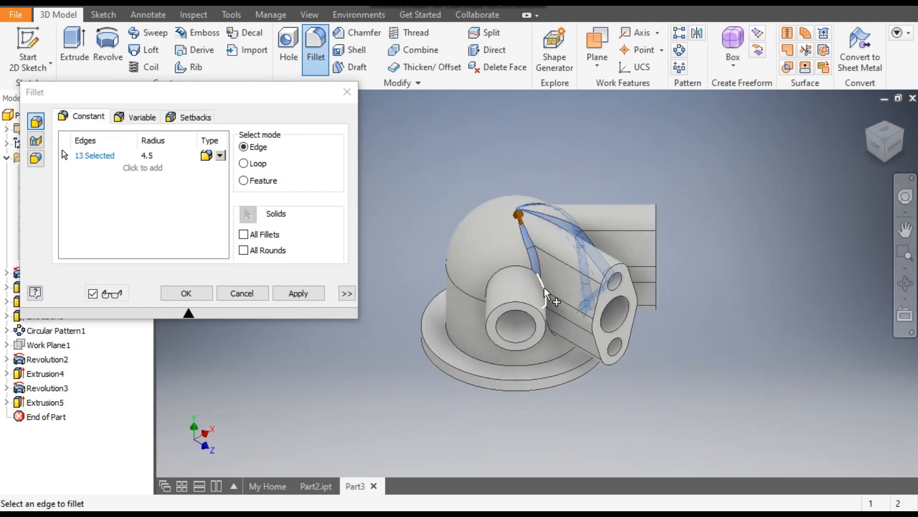
{"action": "left_click", "coordinate": [545, 293]}
{"action": "scroll", "coordinate": [546, 293], "scroll_direction": "up", "scroll_amount": 6}
{"action": "left_click", "coordinate": [491, 185]}
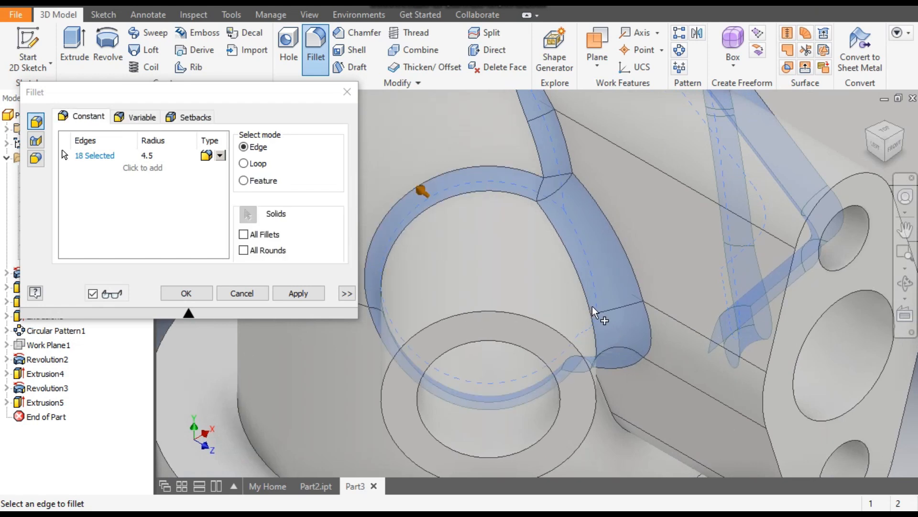
{"action": "scroll", "coordinate": [593, 312], "scroll_direction": "down", "scroll_amount": 5}
{"action": "middle_click_drag", "start_coordinate": [620, 314], "coordinate": [567, 277], "text": "shift"}
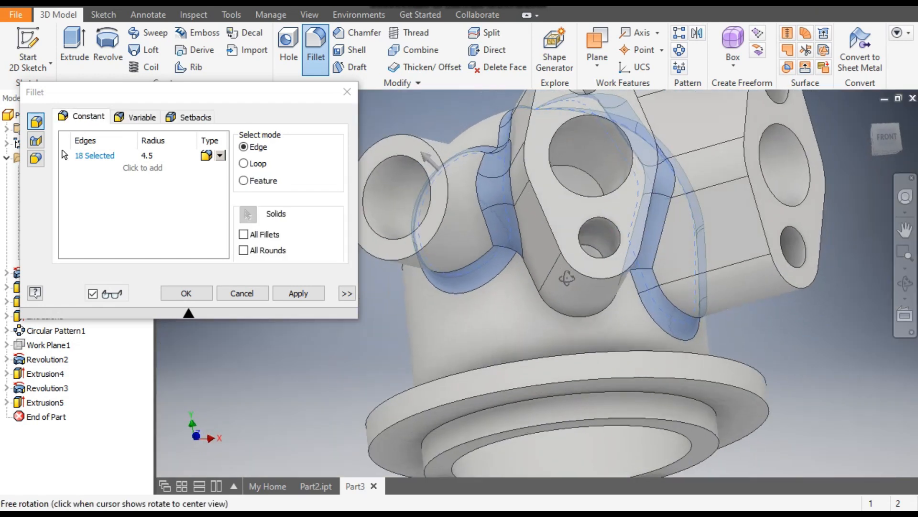
{"action": "left_click", "coordinate": [540, 301]}
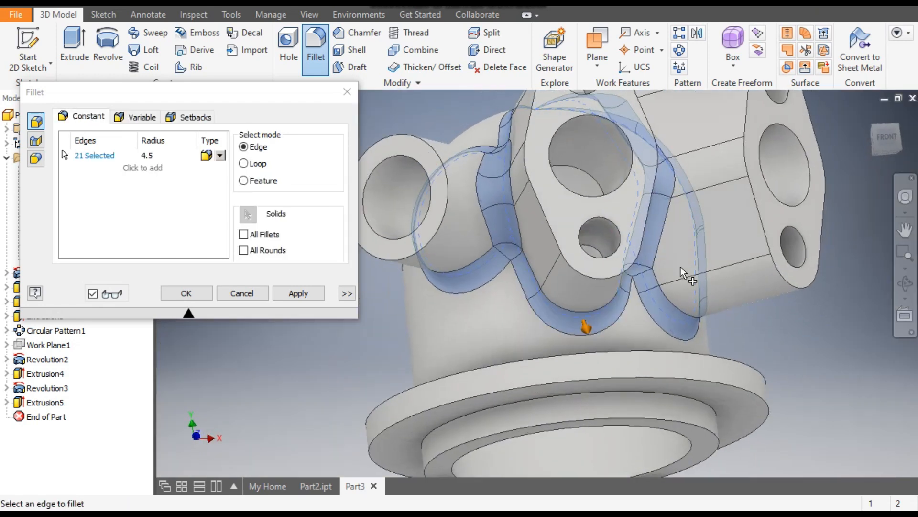
{"action": "left_click", "coordinate": [899, 126]}
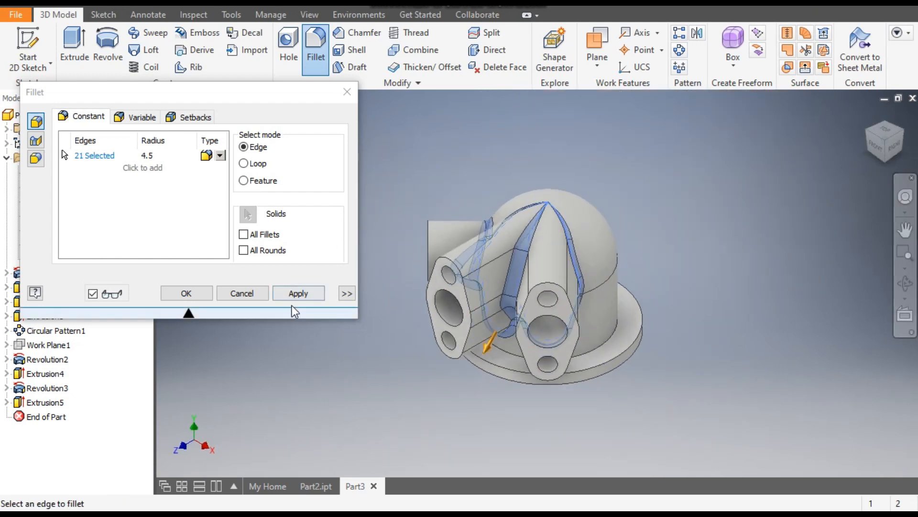
{"action": "left_click", "coordinate": [298, 293]}
{"action": "left_click", "coordinate": [347, 95]}
Set the whole part's appearance to Yellow from the Inventor Material Library.
{"action": "scroll", "coordinate": [540, 246], "scroll_direction": "down", "scroll_amount": 3}
{"action": "middle_click_drag", "start_coordinate": [539, 246], "coordinate": [566, 226]}
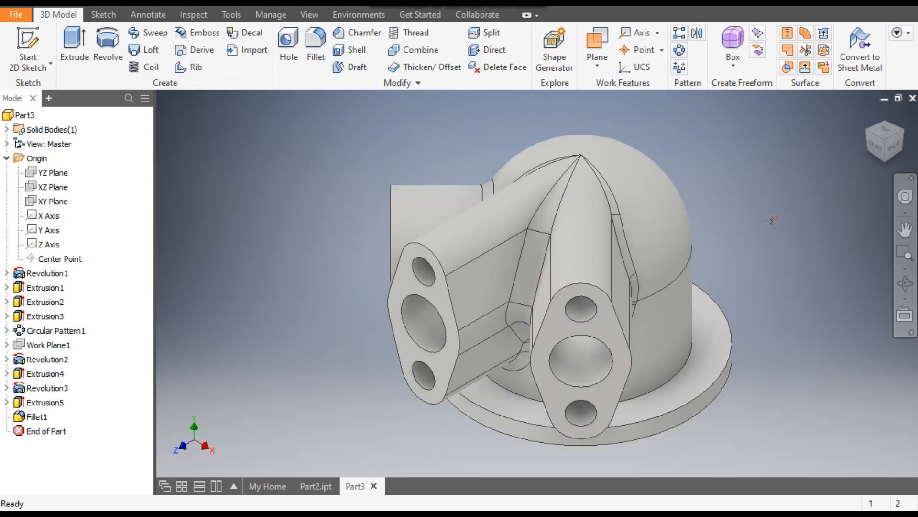
{"action": "scroll", "coordinate": [773, 219], "scroll_direction": "down", "scroll_amount": 1}
{"action": "middle_click_drag", "start_coordinate": [773, 220], "coordinate": [756, 229]}
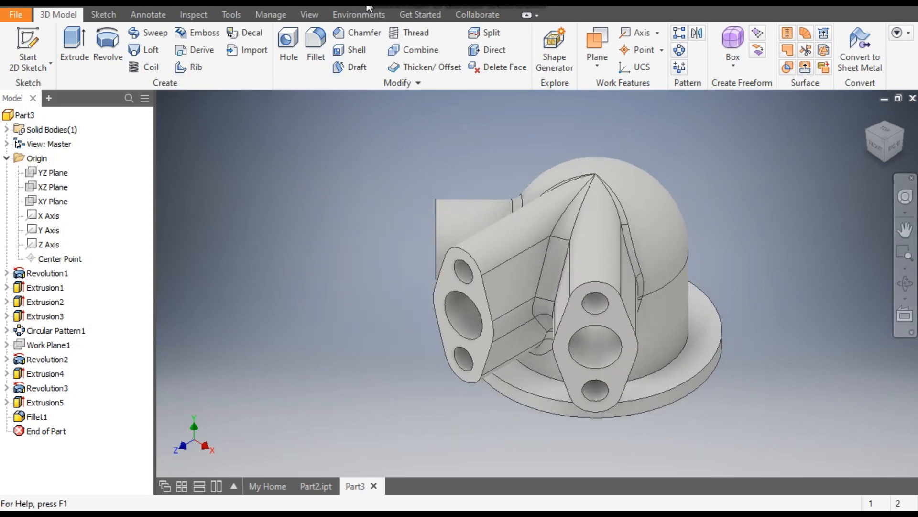
{"action": "left_click", "coordinate": [383, 2]}
{"action": "left_click_drag", "start_coordinate": [470, 94], "coordinate": [469, 293]}
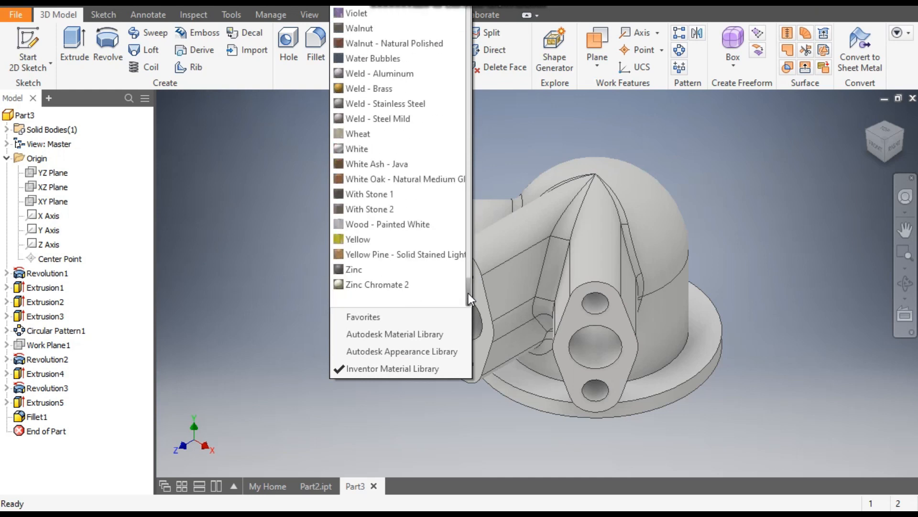
{"action": "left_click", "coordinate": [359, 237]}
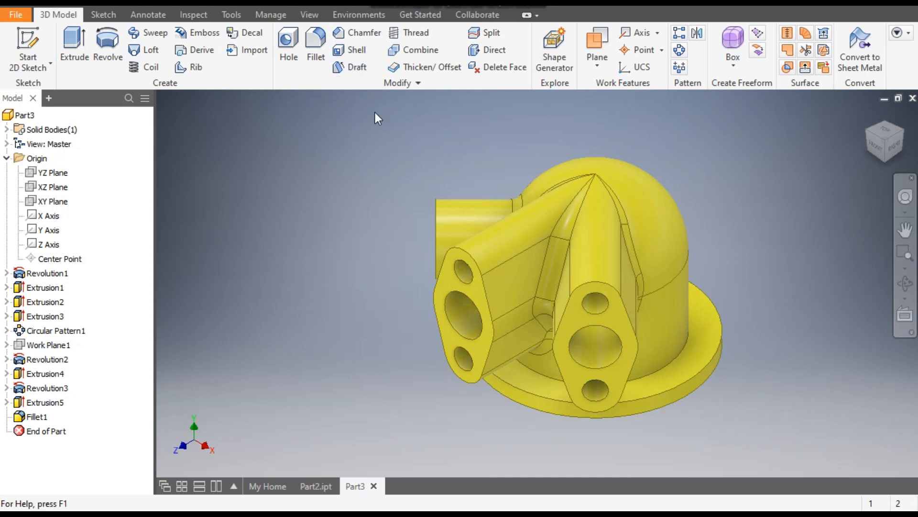
Apply the Opal appearance to the bore faces of both flanges and the boss and to the housing's inner cavity faces.
{"action": "left_click", "coordinate": [469, 320]}
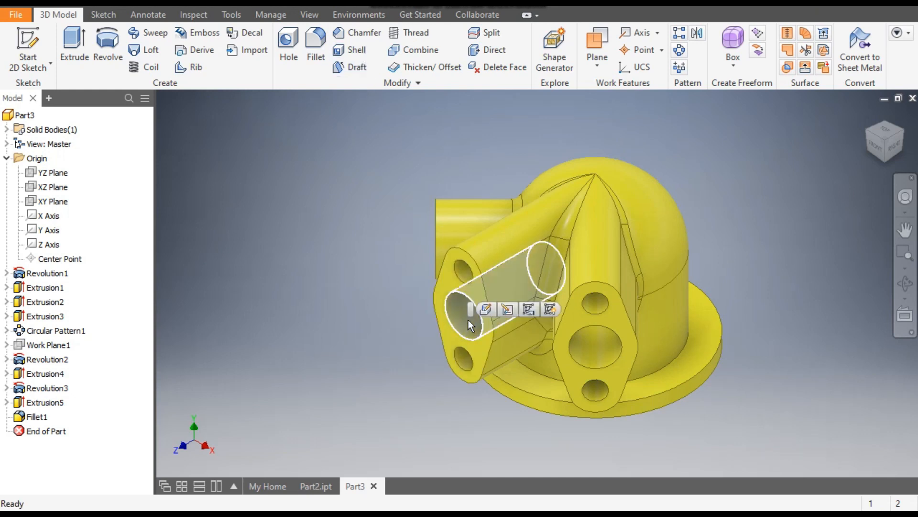
{"action": "left_click", "coordinate": [467, 275], "text": "ctrl"}
{"action": "left_click", "coordinate": [461, 359], "text": "ctrl"}
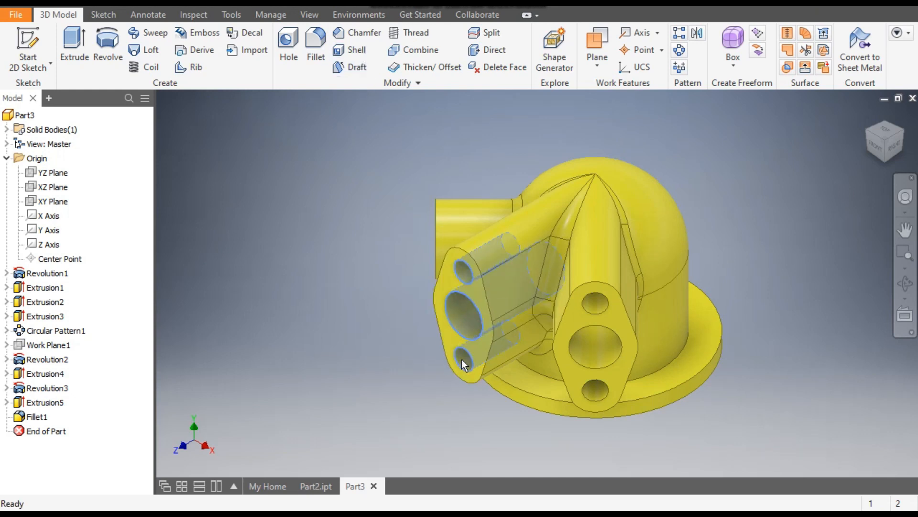
{"action": "left_click", "coordinate": [595, 390], "text": "ctrl"}
{"action": "left_click", "coordinate": [596, 338], "text": "ctrl"}
{"action": "left_click", "coordinate": [601, 303], "text": "ctrl"}
{"action": "middle_click_drag", "start_coordinate": [531, 294], "coordinate": [500, 344], "text": "shift"}
{"action": "left_click", "coordinate": [434, 311], "text": "ctrl"}
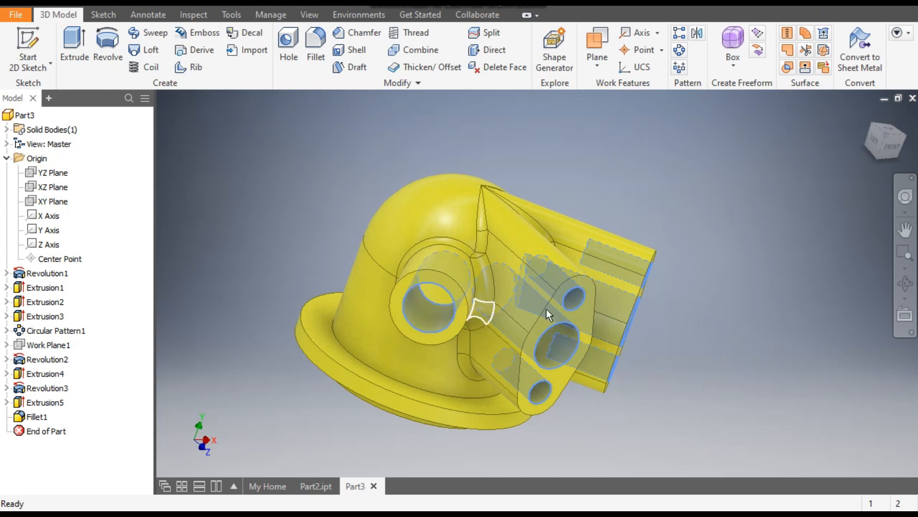
{"action": "middle_click_drag", "start_coordinate": [739, 369], "coordinate": [543, 348], "text": "shift"}
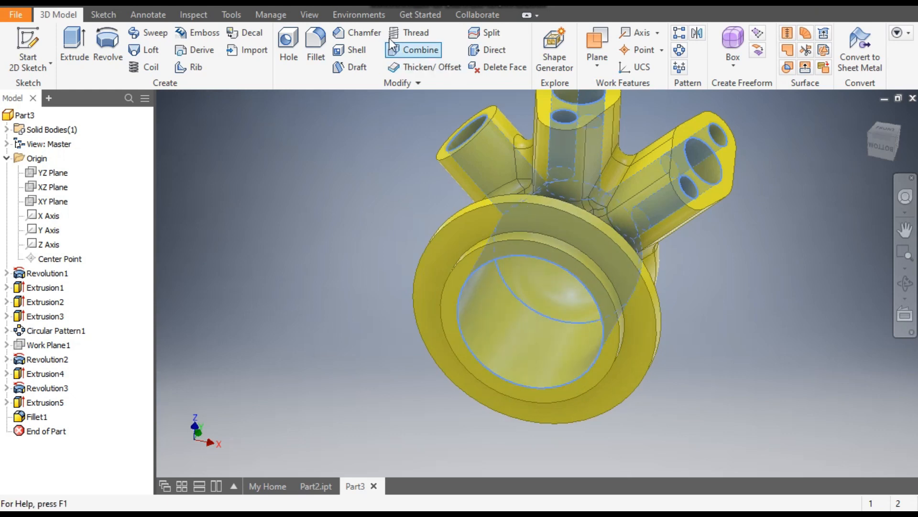
{"action": "left_click", "coordinate": [357, 2]}
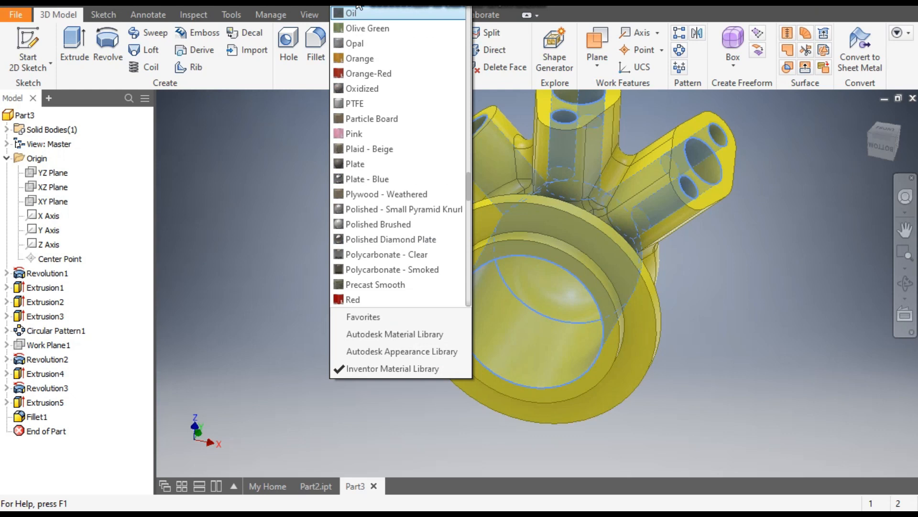
{"action": "key", "text": "o"}
{"action": "key", "text": "o"}
{"action": "left_click", "coordinate": [374, 43]}
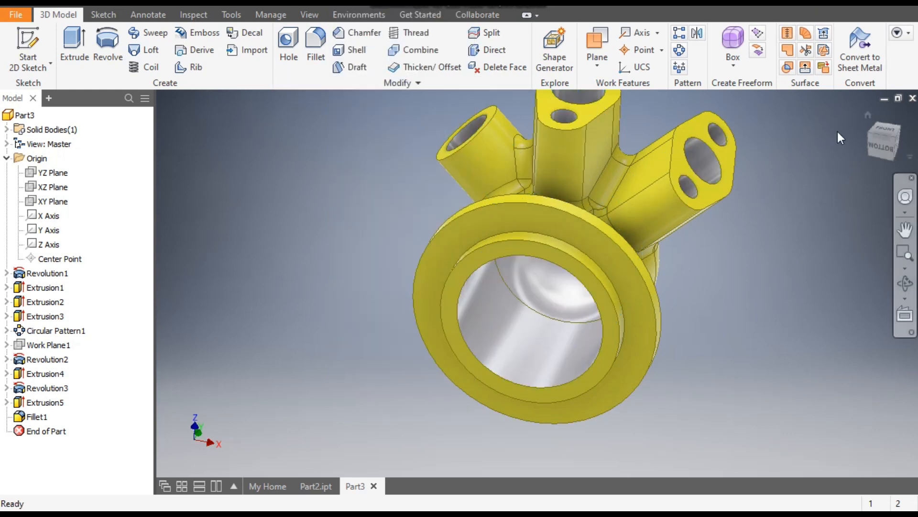
{"action": "left_click", "coordinate": [870, 115]}
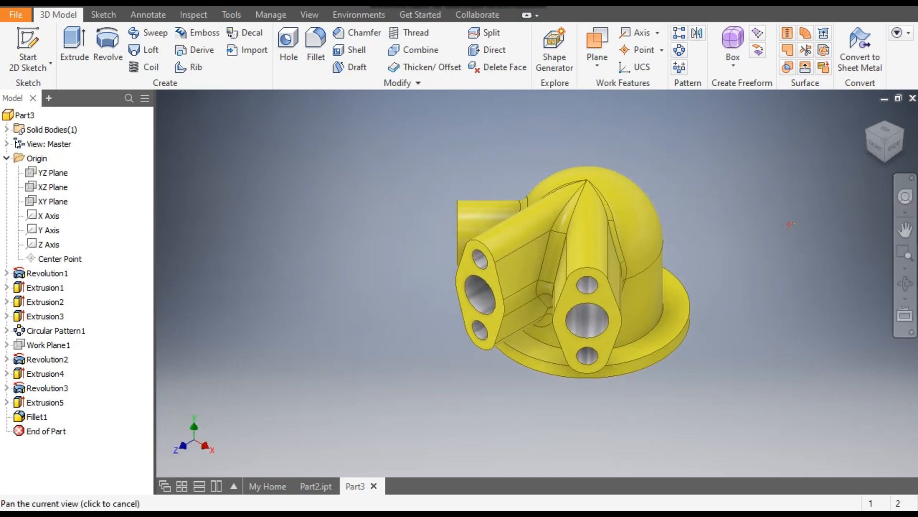
{"action": "middle_click_drag", "start_coordinate": [822, 323], "coordinate": [826, 342]}
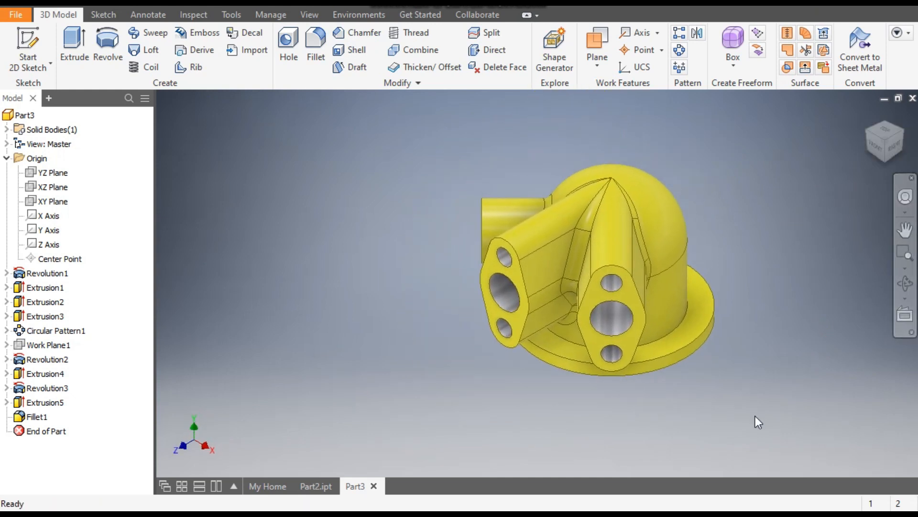
Check the colouring in Part2.ipt and apply the Opal appearance to both flange end faces and the boss end face in Part3.
{"action": "left_click", "coordinate": [324, 493]}
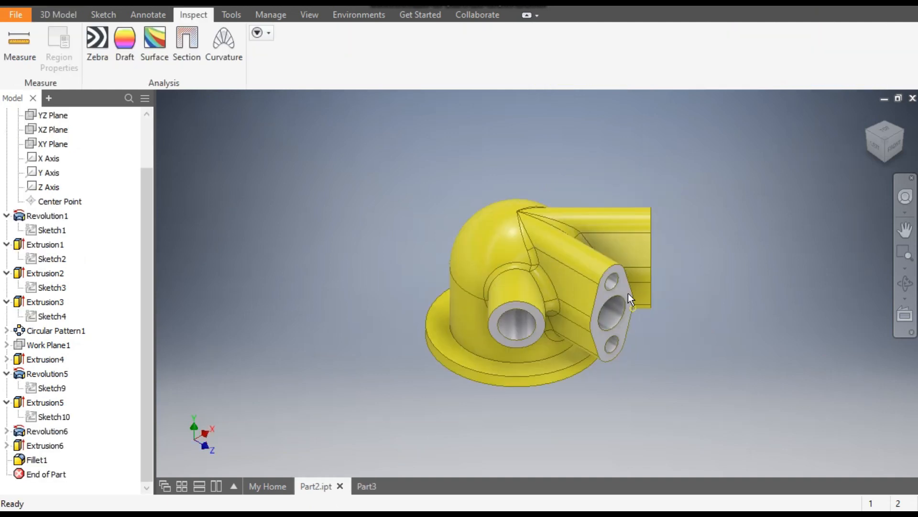
{"action": "left_click", "coordinate": [366, 485]}
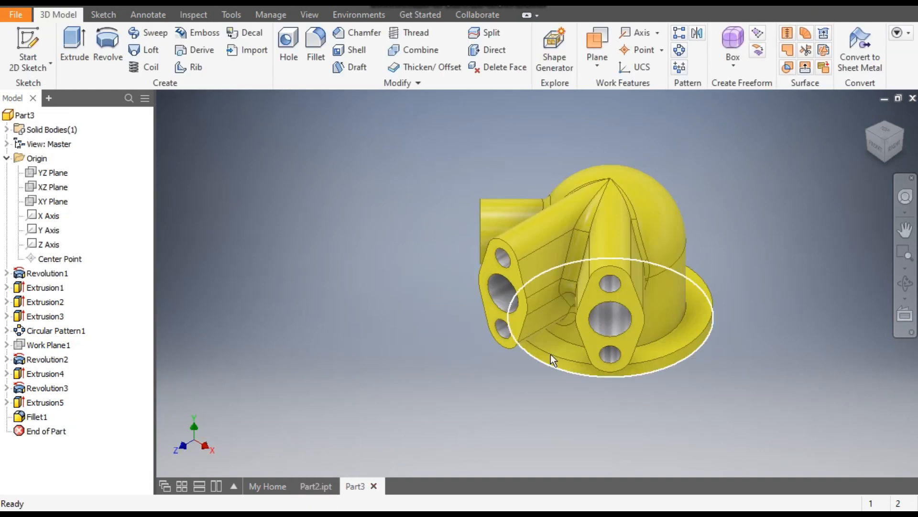
{"action": "left_click", "coordinate": [490, 267]}
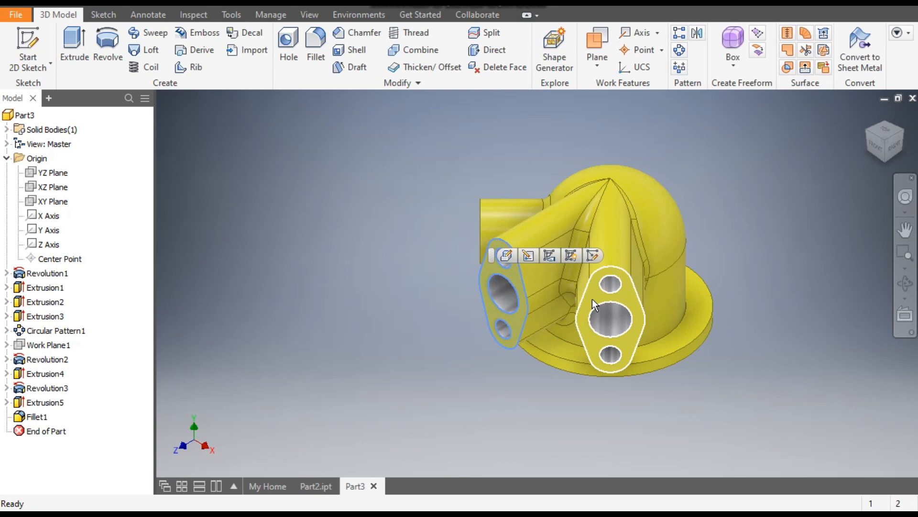
{"action": "key", "text": "F4"}
{"action": "left_click_drag", "start_coordinate": [696, 240], "coordinate": [800, 287]}
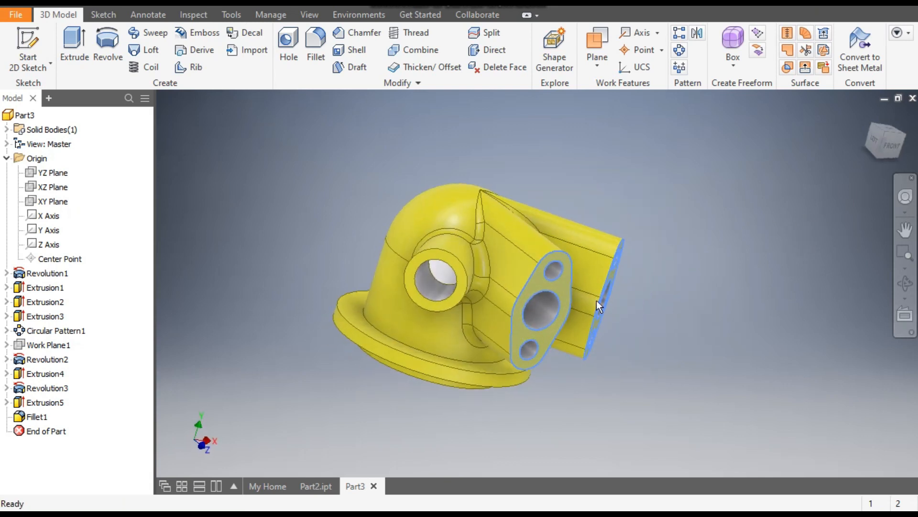
{"action": "left_click", "coordinate": [433, 255], "text": "ctrl"}
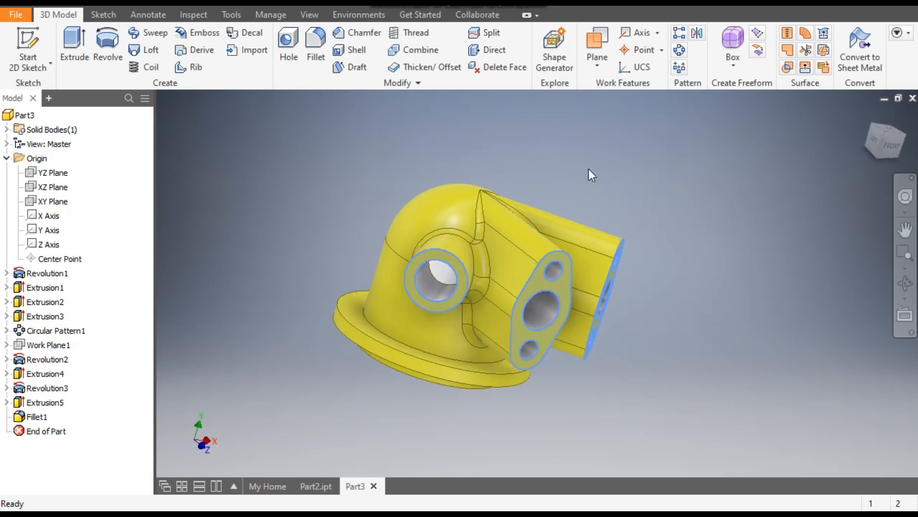
{"action": "left_click", "coordinate": [383, 7]}
{"action": "key", "text": "o"}
{"action": "key", "text": "o"}
{"action": "key", "text": "o"}
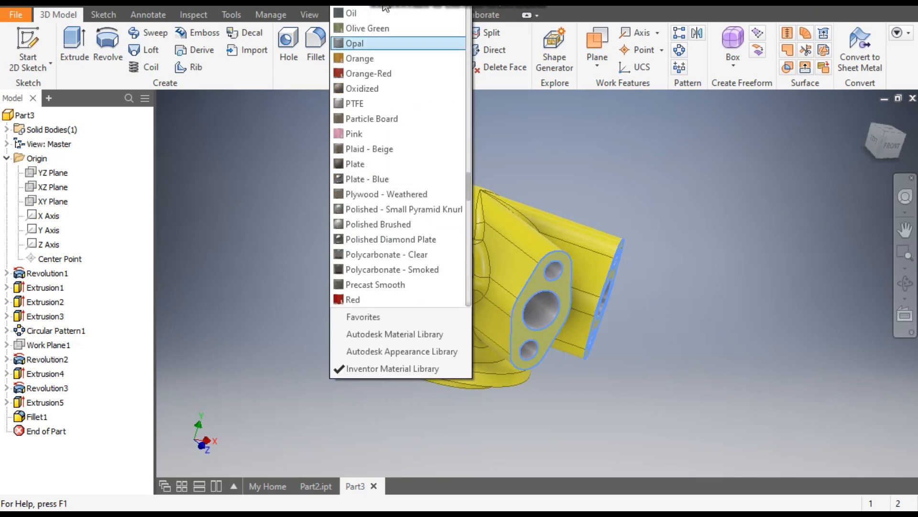
{"action": "left_click", "coordinate": [367, 44]}
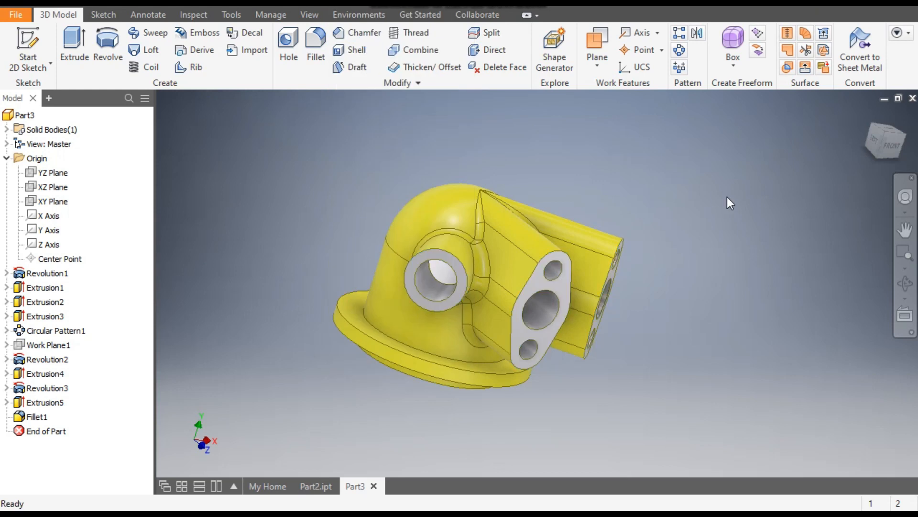
{"action": "left_click", "coordinate": [904, 136]}
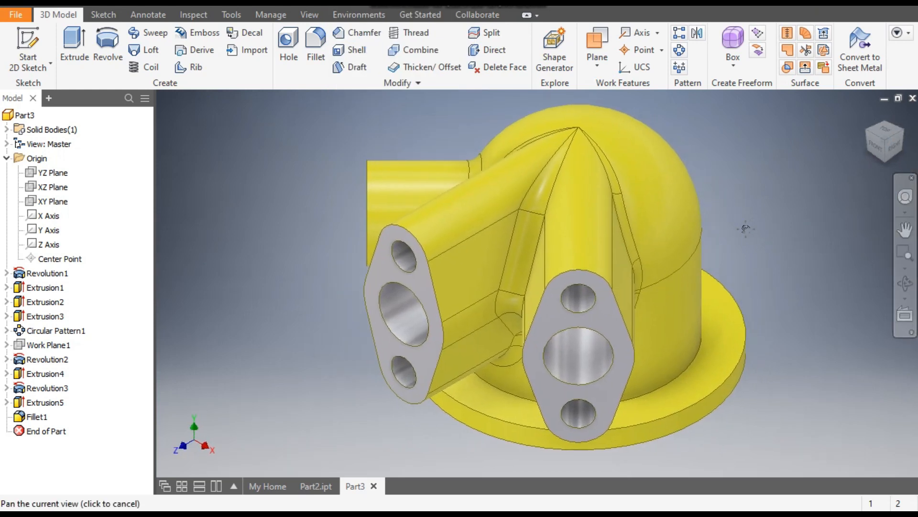